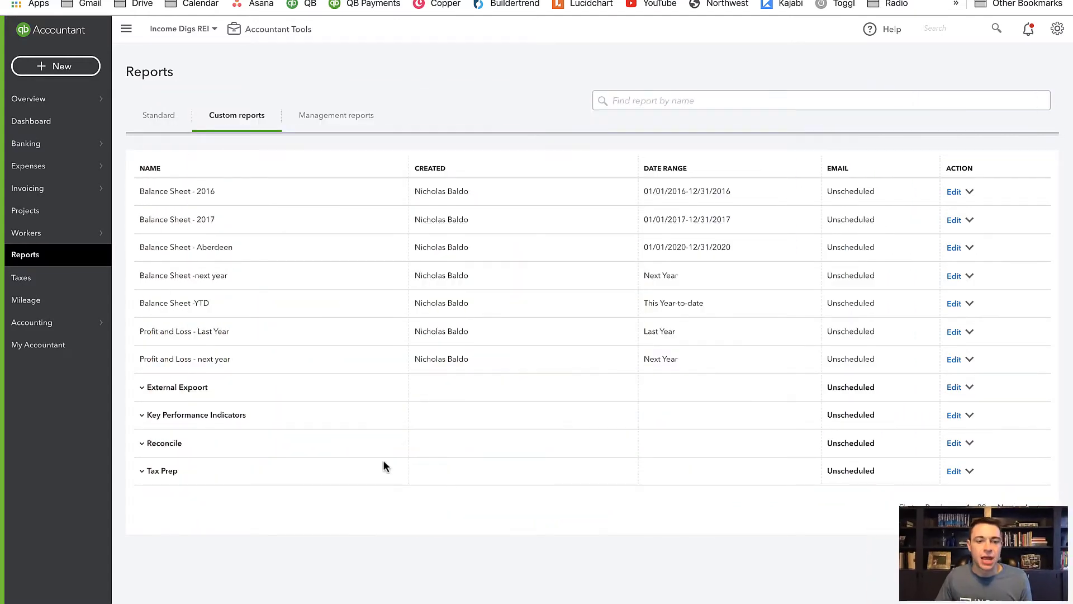
- Open the custom report Profit and Loss - Last Year and examine its income, cost of goods sold and expenses by class
left_click(193, 334)
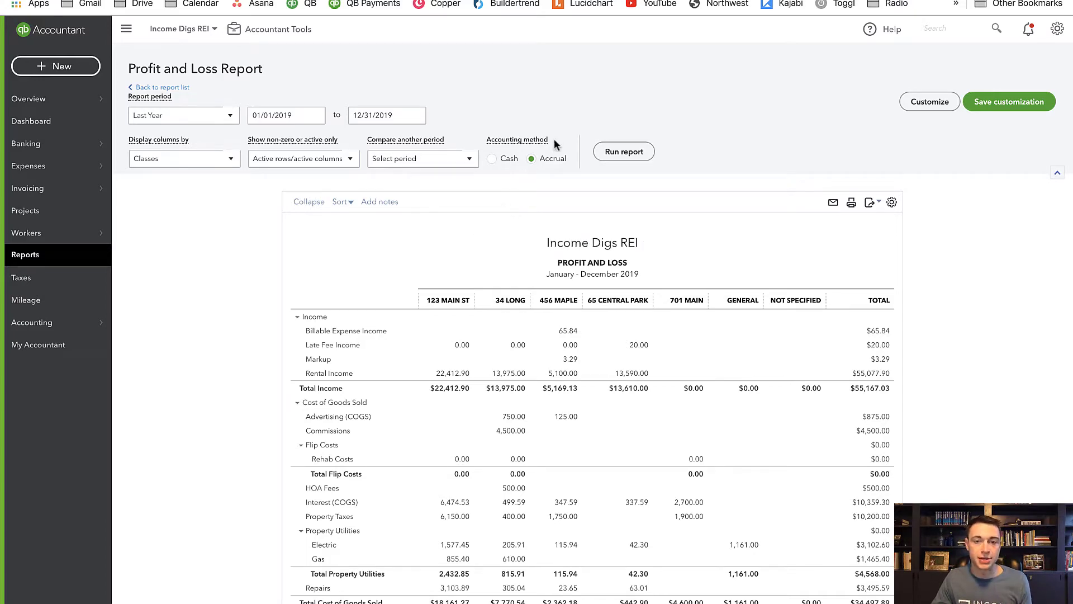
scroll(553, 218, "down", 3)
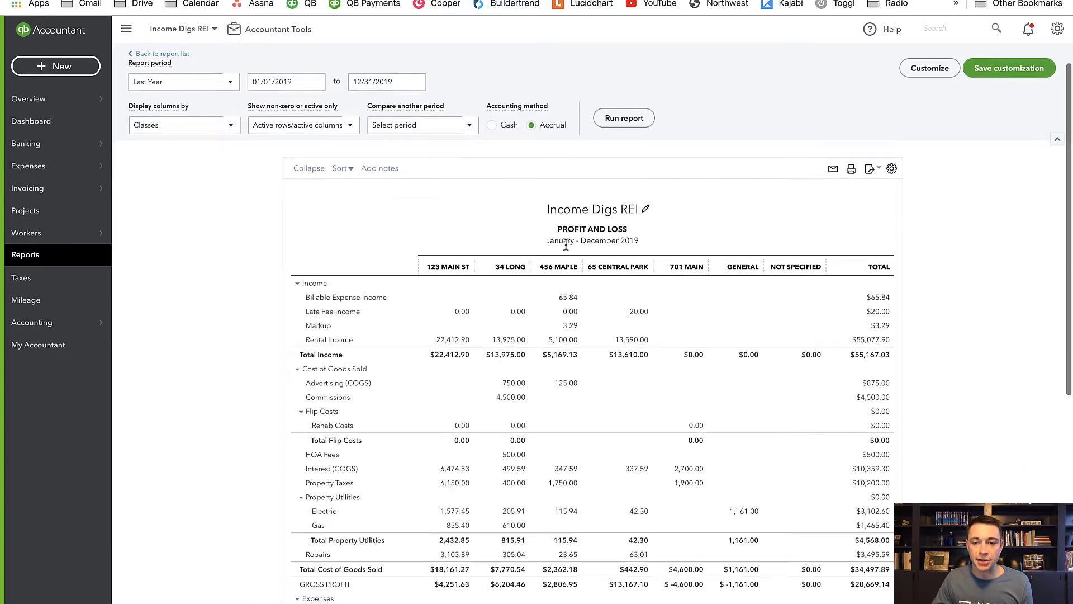
scroll(563, 247, "down", 3)
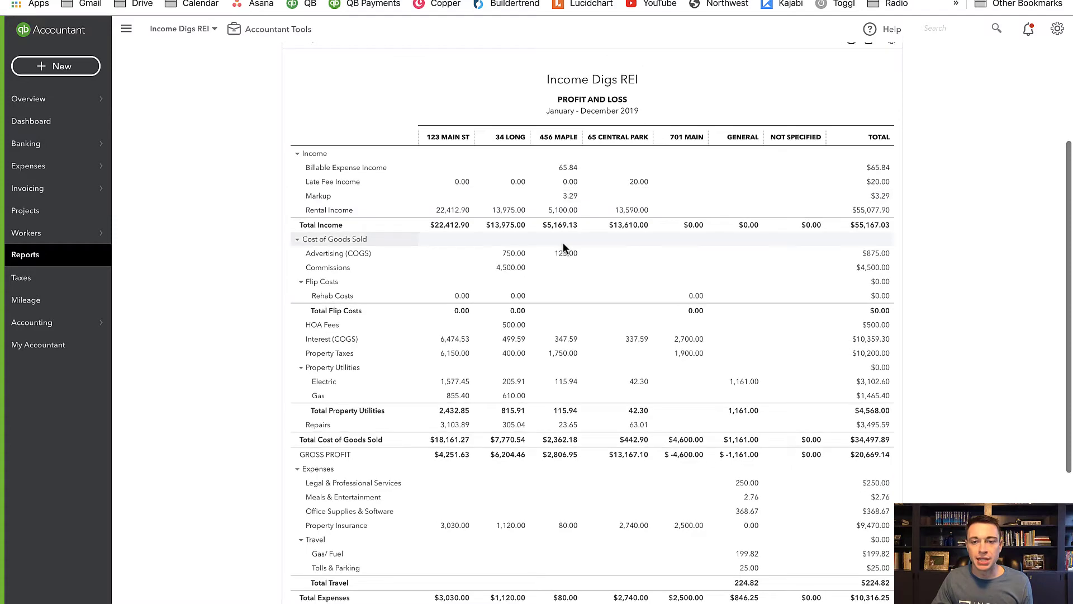
scroll(562, 247, "up", 3)
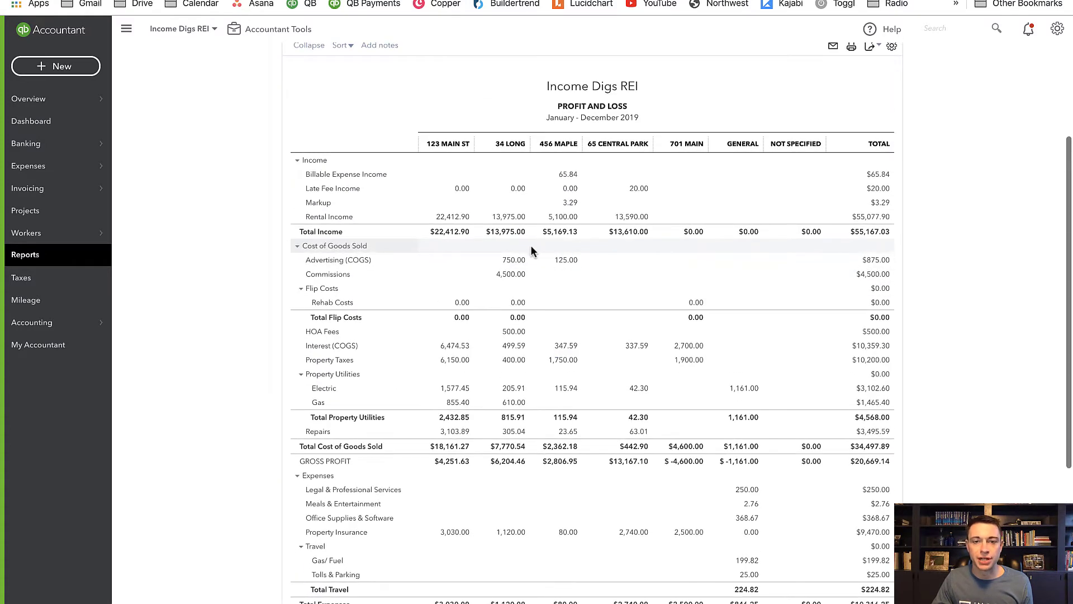
scroll(531, 241, "up", 1)
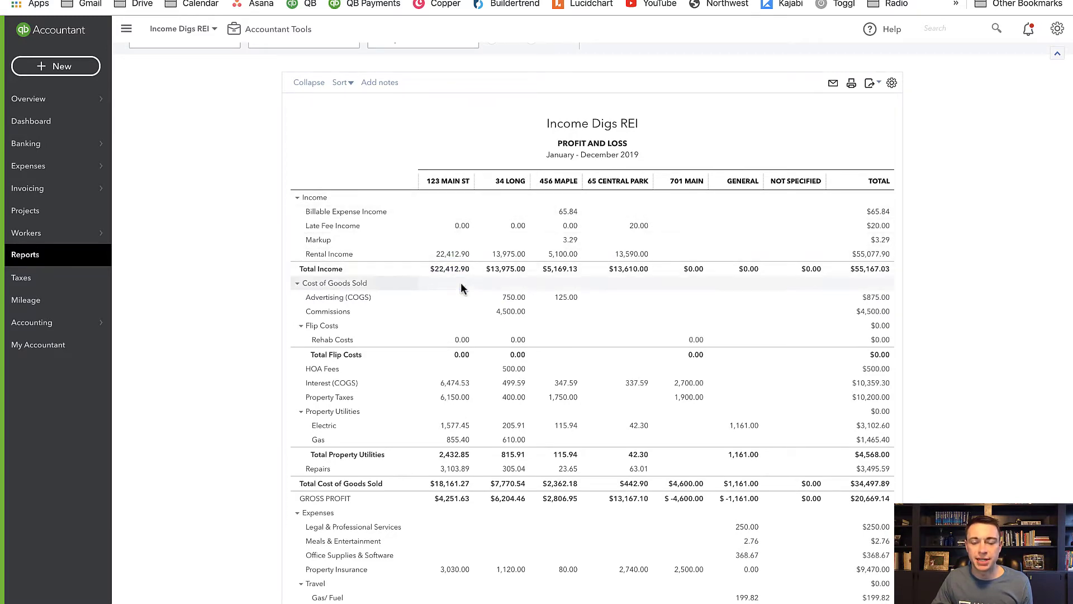
scroll(465, 429, "down", 5)
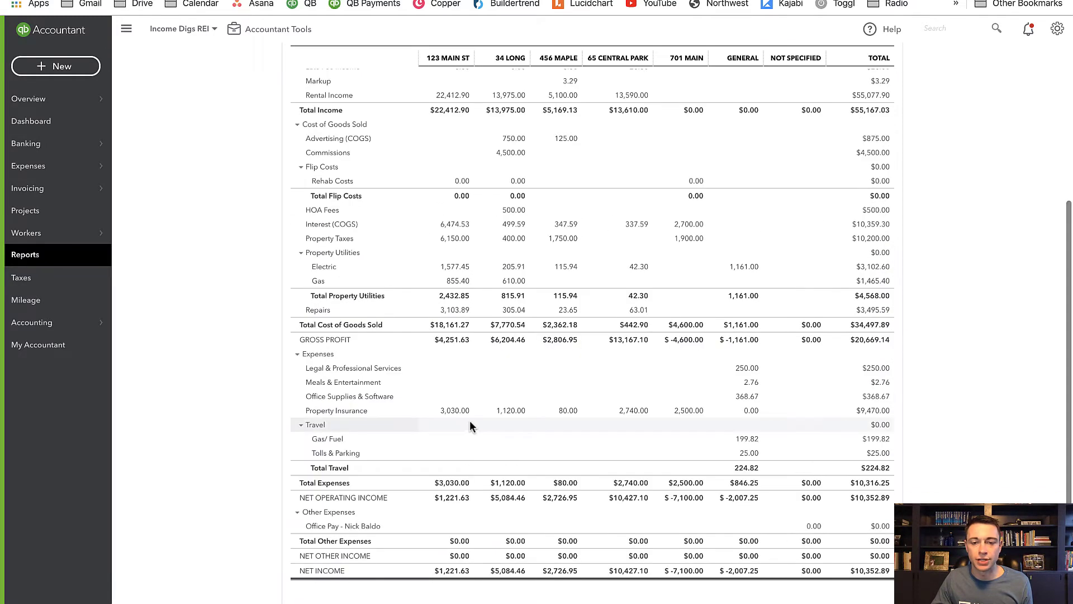
scroll(529, 385, "up", 5)
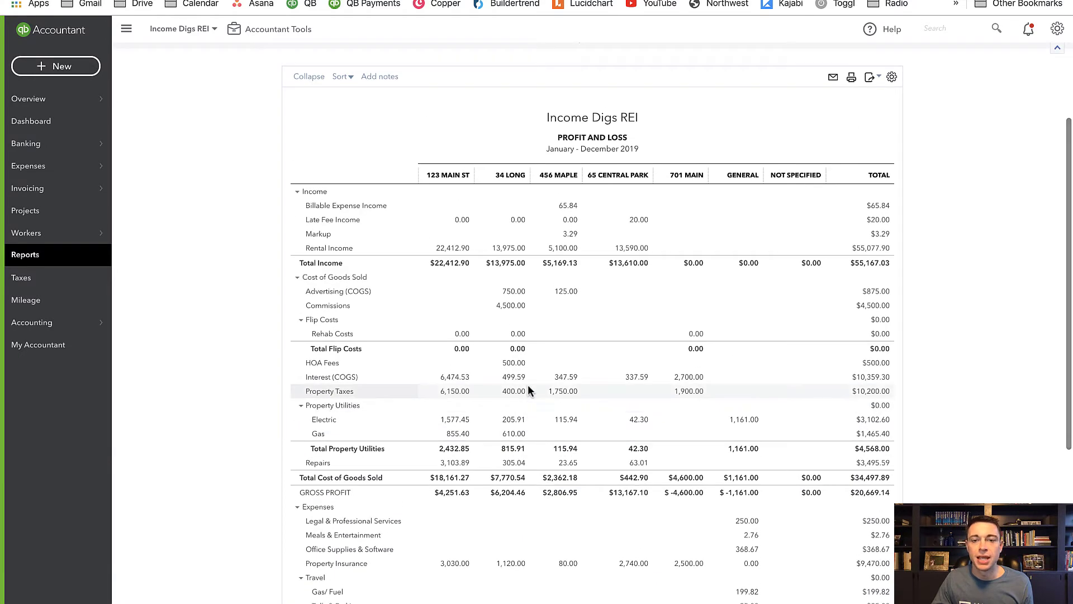
scroll(528, 390, "down", 6)
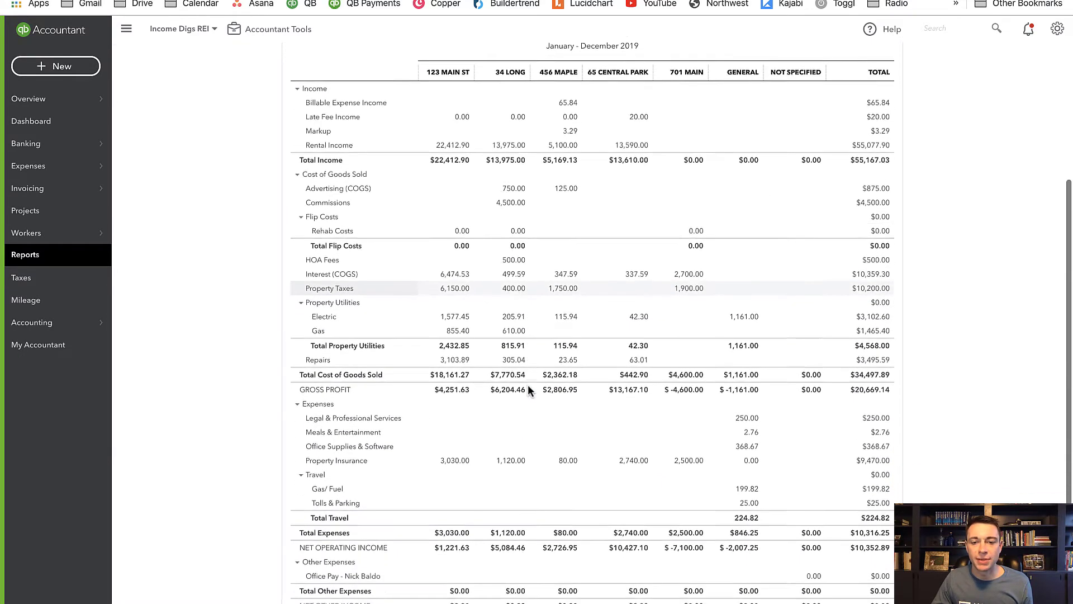
scroll(273, 290, "up", 2)
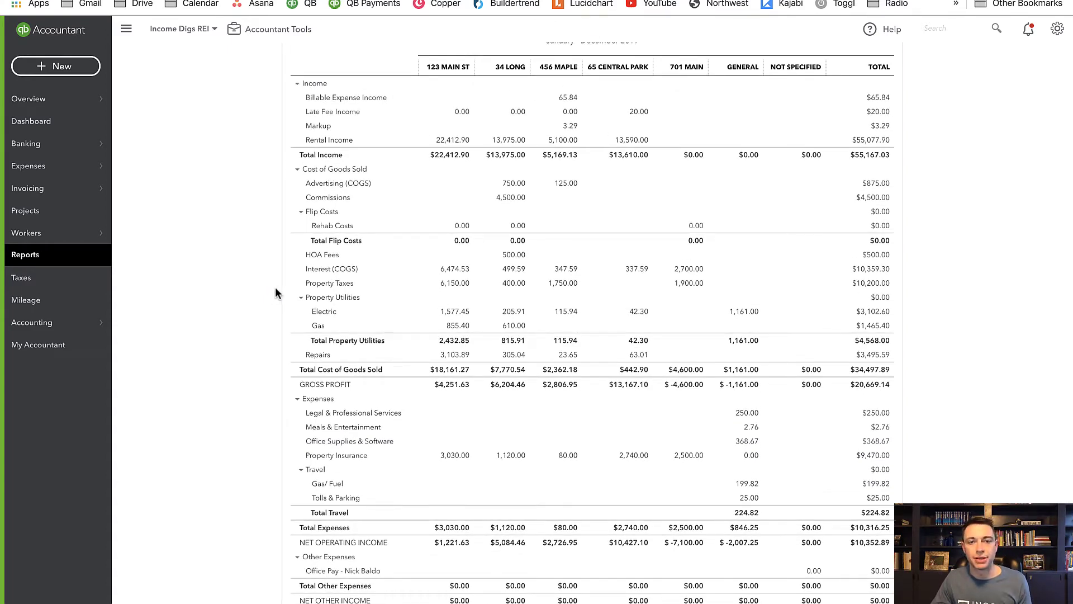
scroll(373, 322, "down", 5)
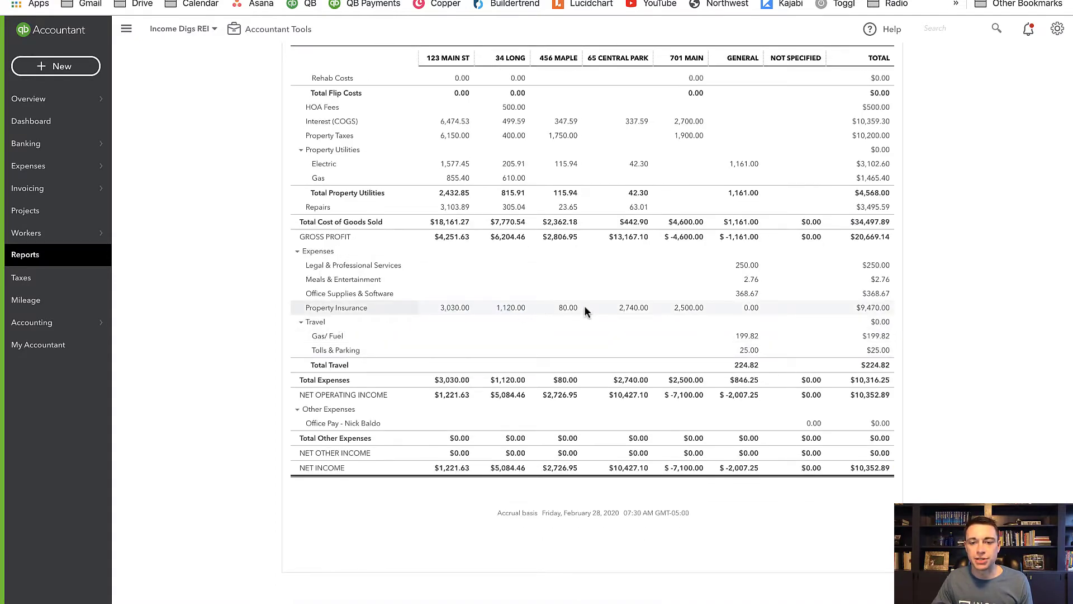
- Open the Chart of Accounts in a separate browser tab and switch to it
mouse_move(100, 323)
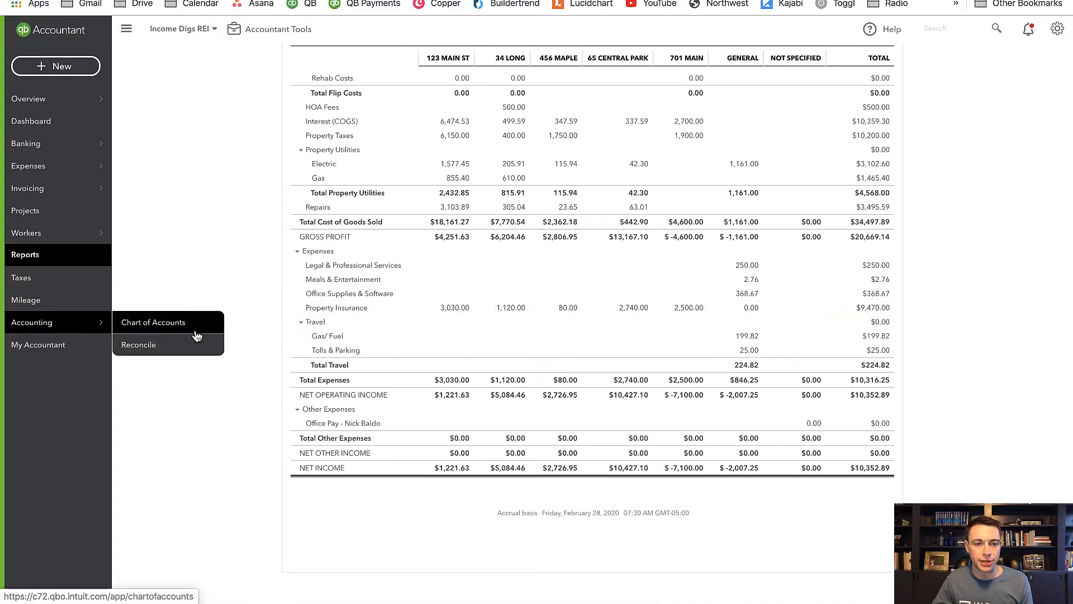
right_click(194, 328)
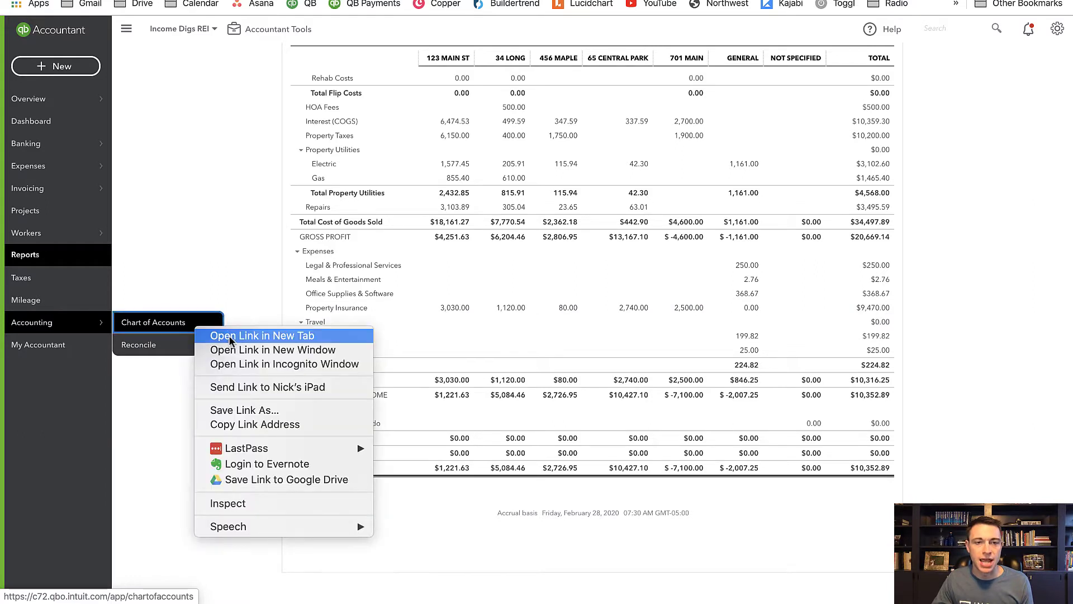
left_click(229, 334)
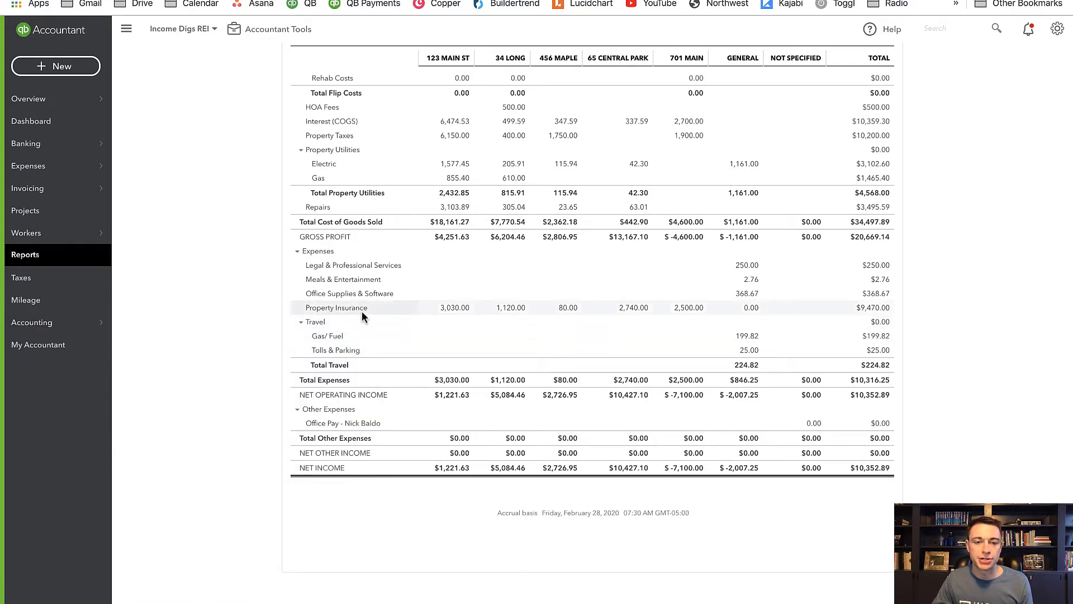
key("ctrl+Tab")
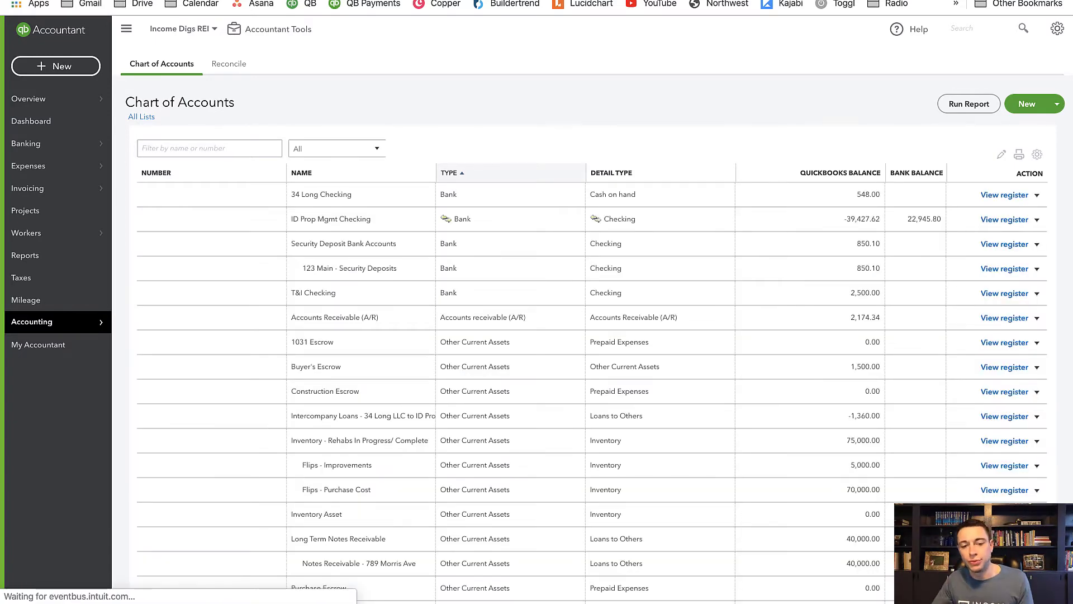
- Find the Property Insurance expense account in the Chart of Accounts and open it for editing
scroll(405, 370, "down", 9)
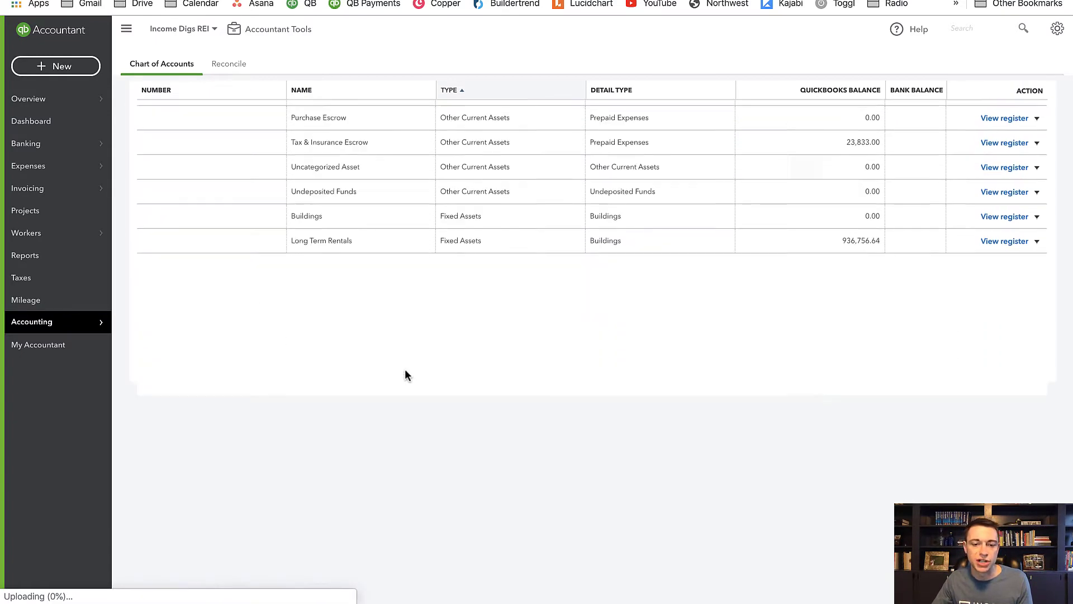
scroll(404, 371, "down", 6)
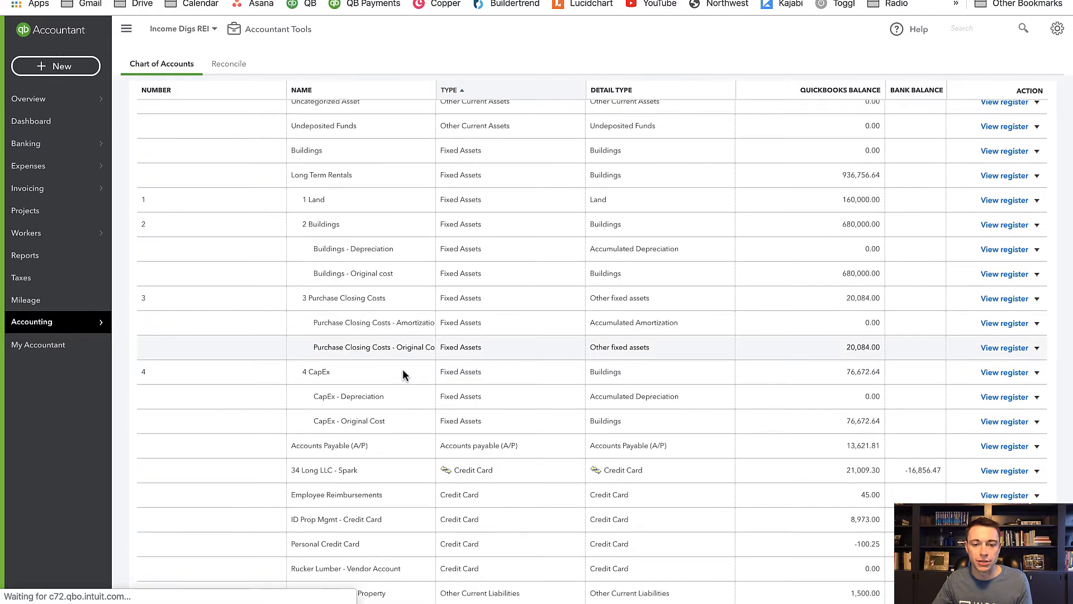
scroll(403, 375, "down", 8)
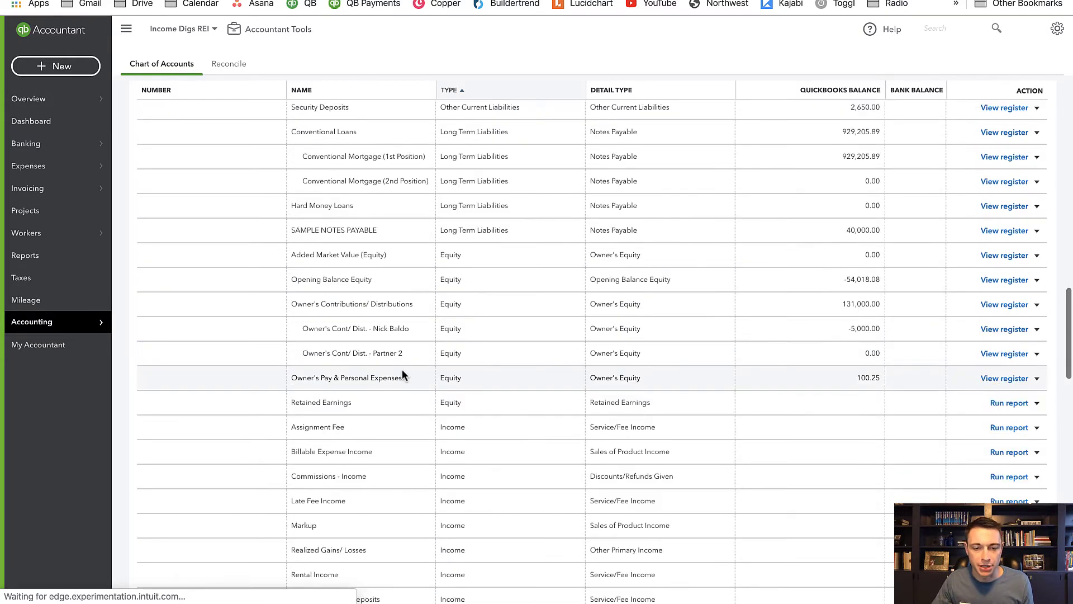
scroll(401, 373, "down", 11)
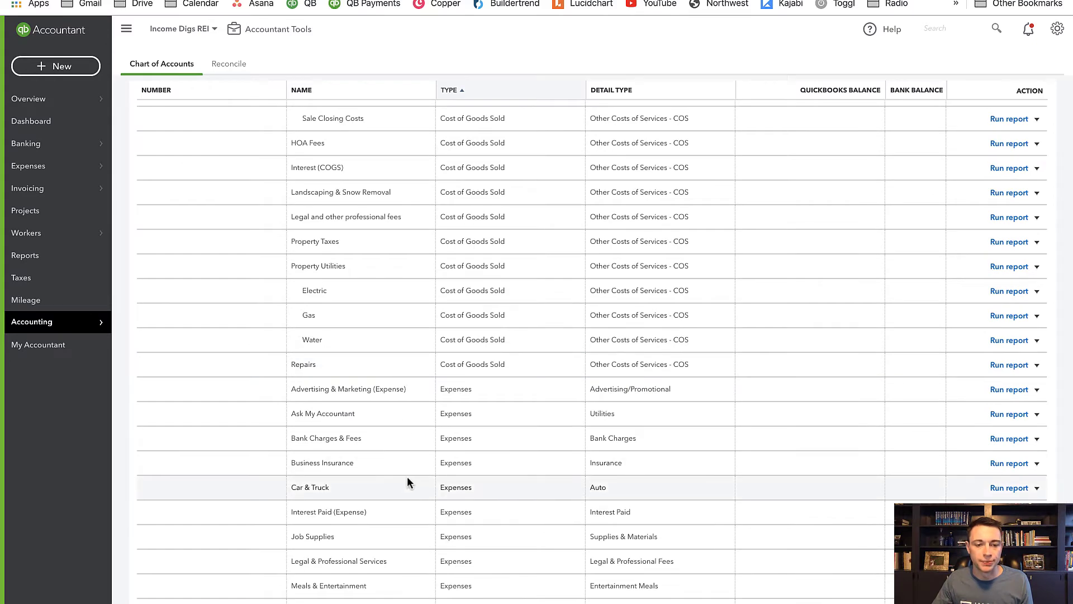
scroll(407, 476, "down", 2)
scroll(407, 477, "down", 2)
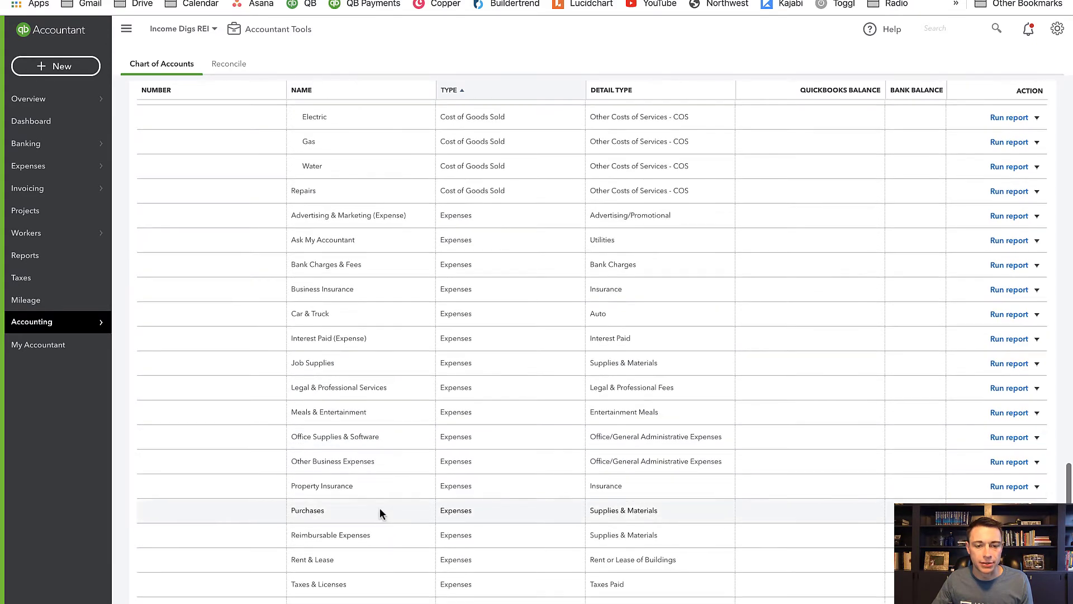
left_click(1036, 487)
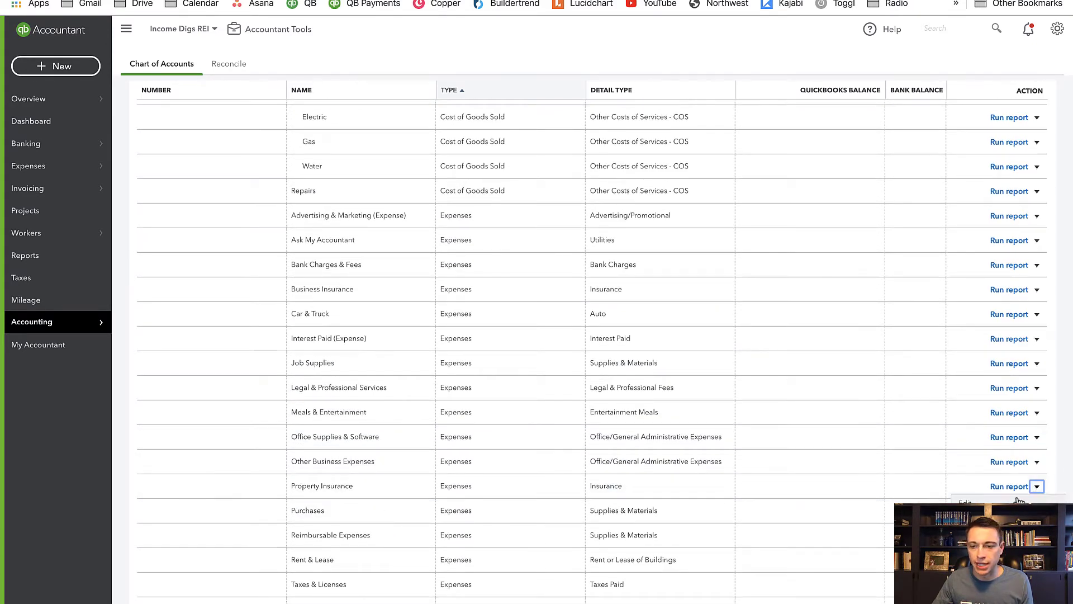
left_click(1018, 508)
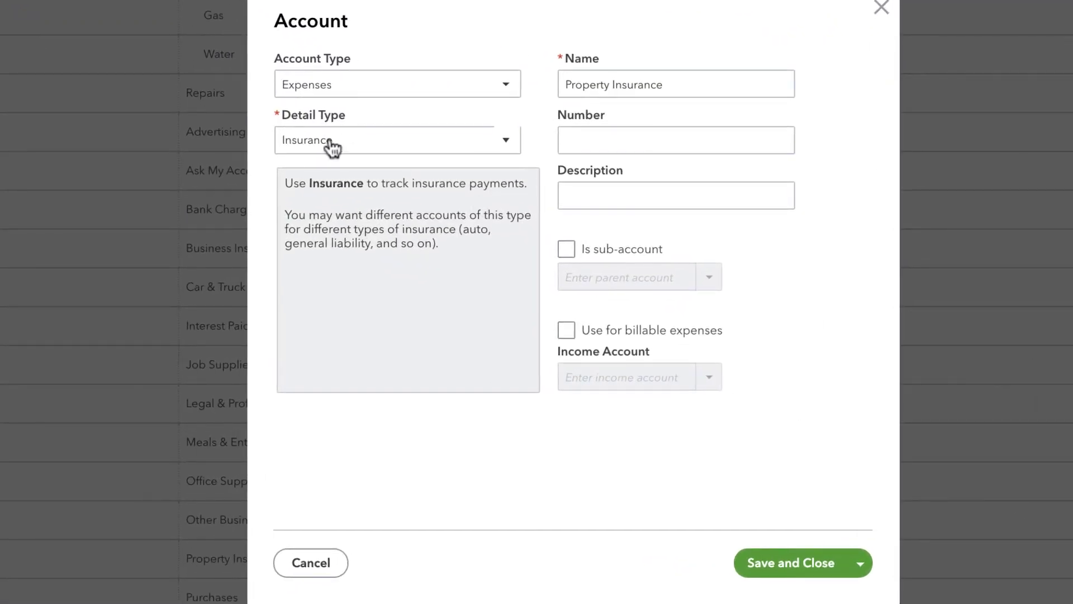
- Set the account type to Cost of Goods Sold with detail type Other Costs of Services - COS, and save the account
left_click(327, 89)
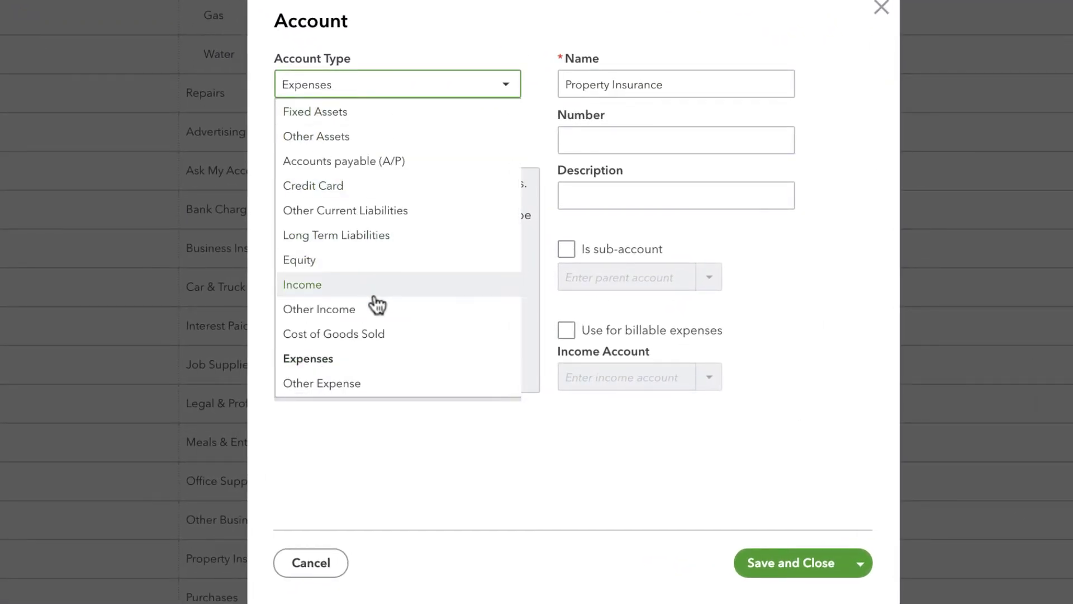
scroll(376, 318, "up", 1)
scroll(380, 352, "down", 1)
left_click(376, 344)
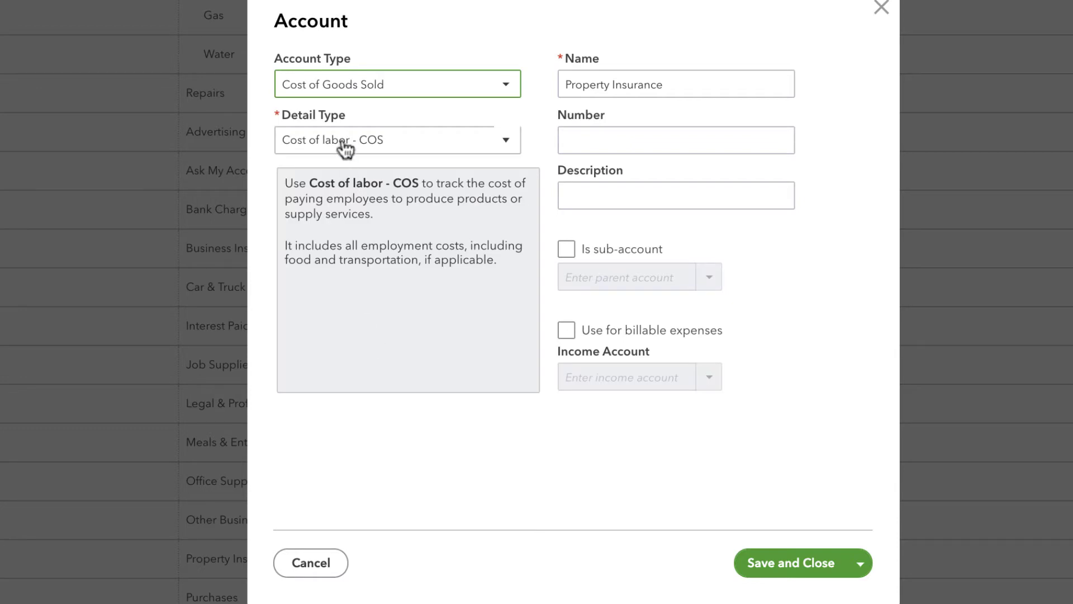
left_click(363, 139)
left_click(357, 218)
left_click(782, 554)
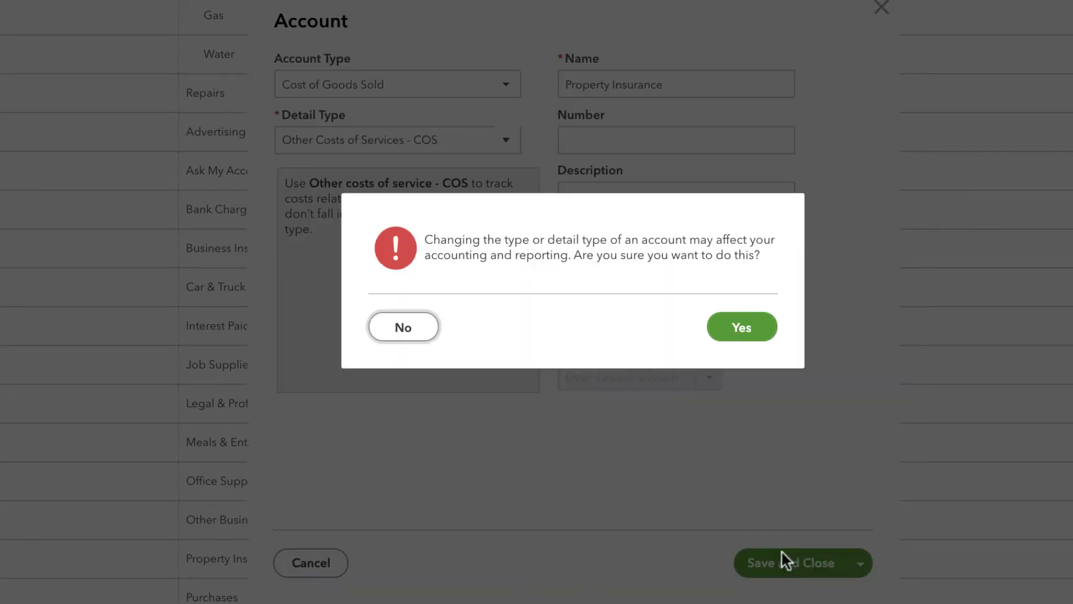
left_click(743, 329)
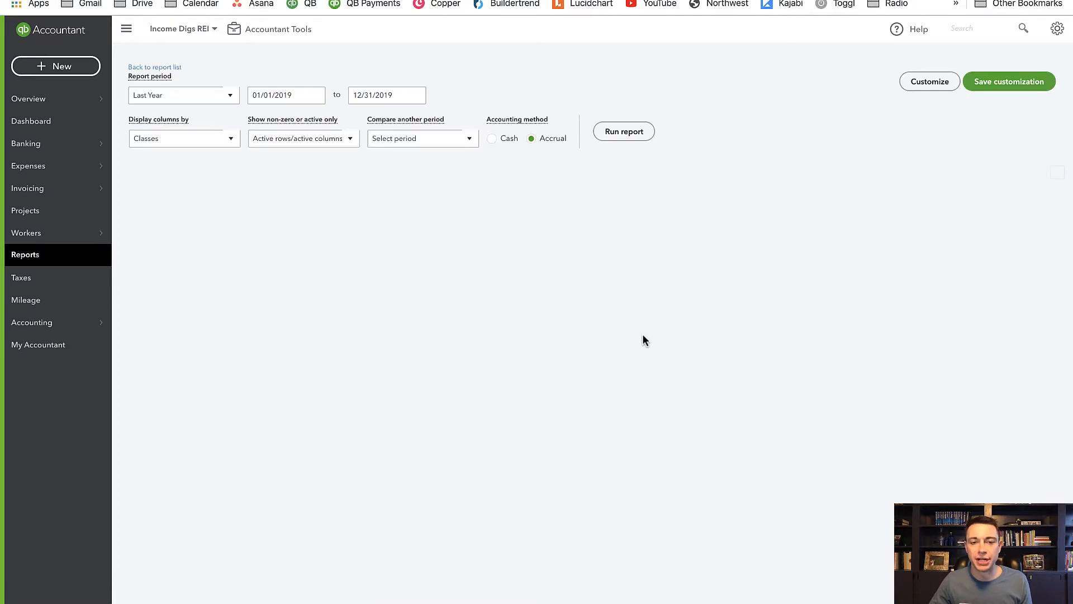
- Check Property Insurance in the refreshed Profit and Loss report, and rerun the report with the Cash accounting method
scroll(642, 335, "down", 3)
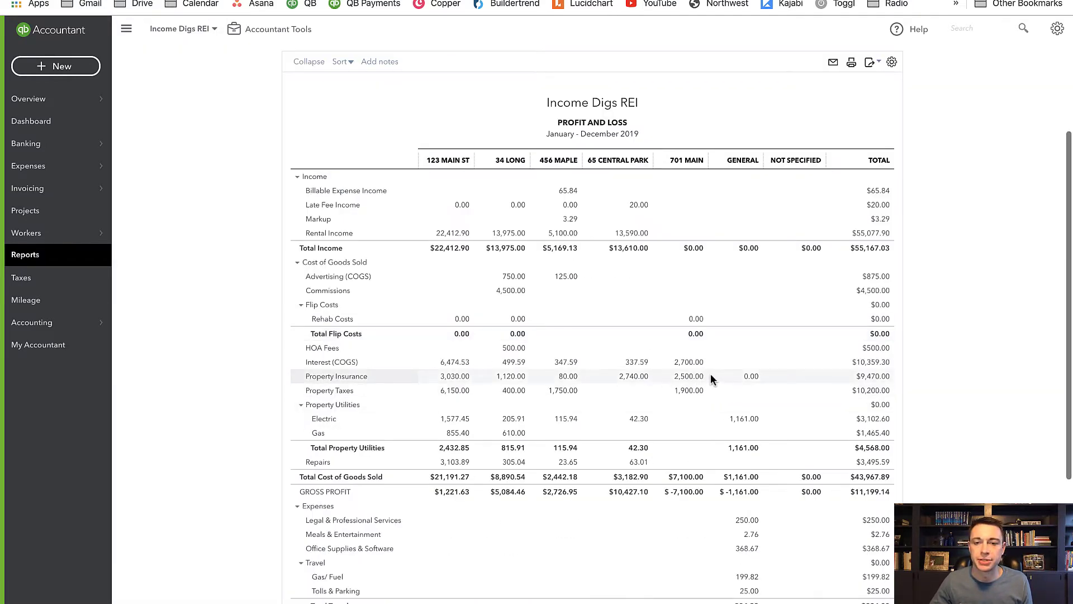
scroll(547, 360, "up", 2)
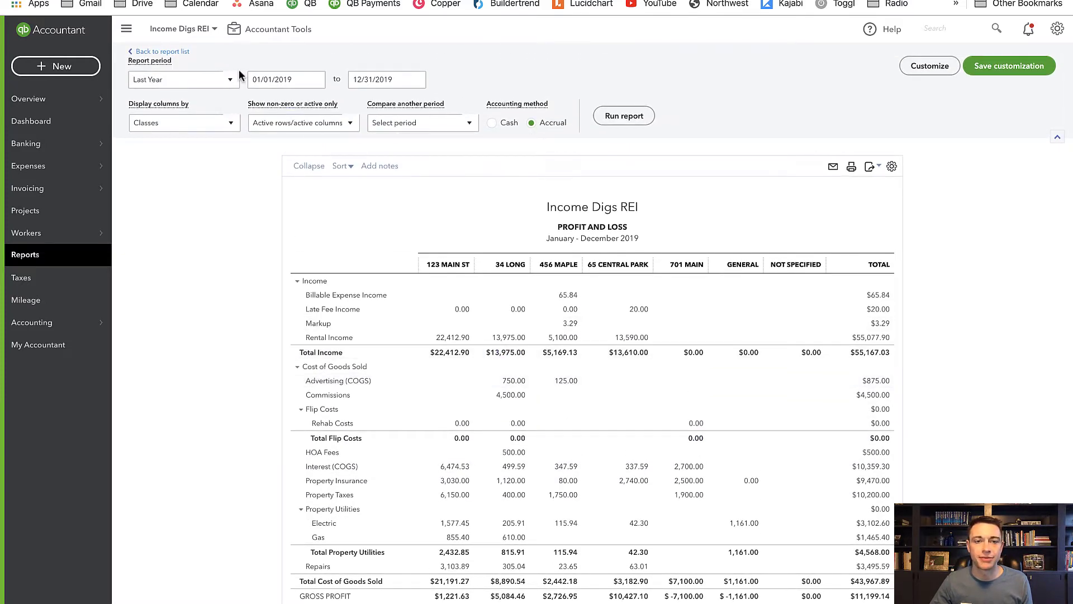
left_click(491, 123)
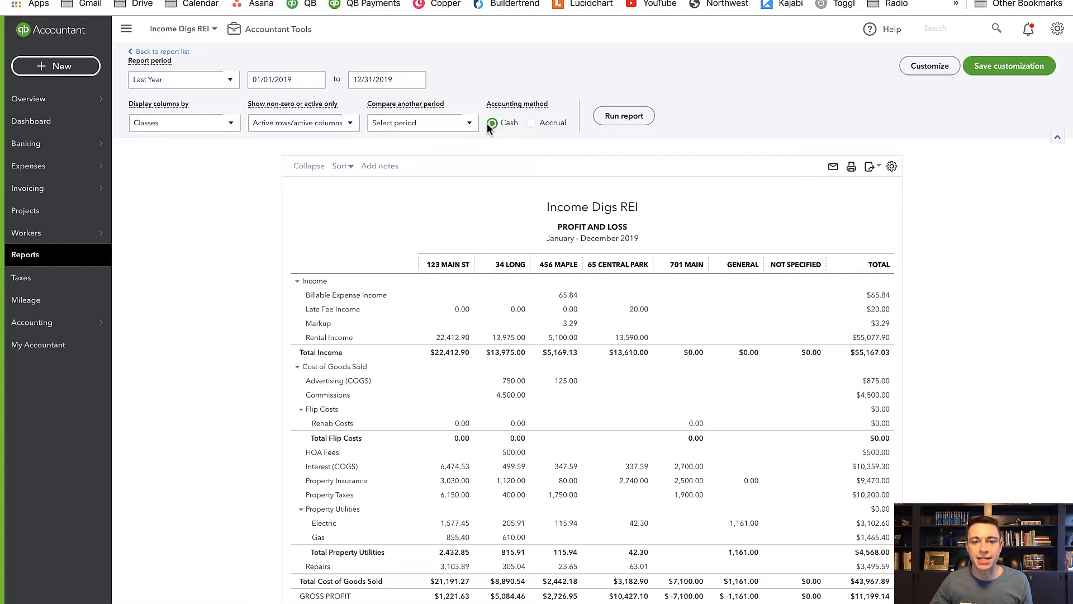
left_click(621, 117)
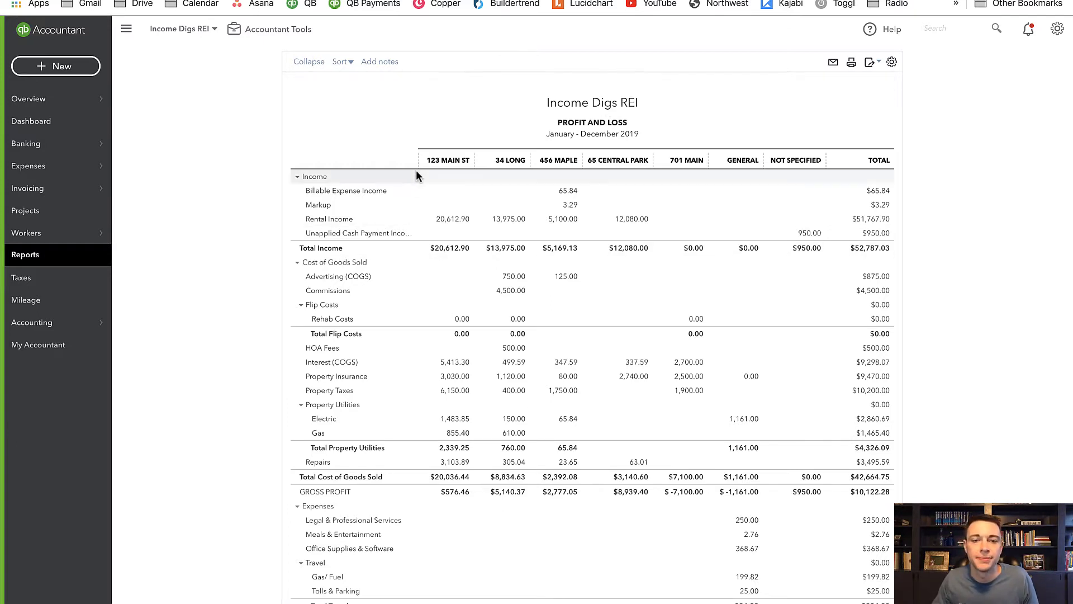
- Widen the report's account name column and review the unapplied cash payment income and bill payment expense lines
left_click_drag(416, 162, 478, 161)
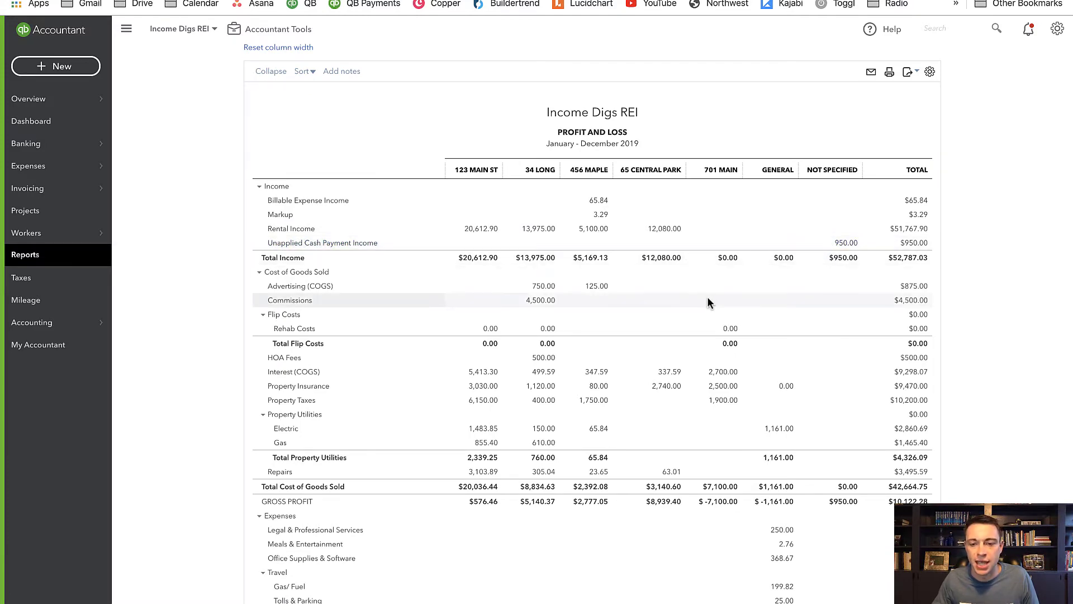
scroll(707, 296, "down", 5)
scroll(707, 299, "down", 1)
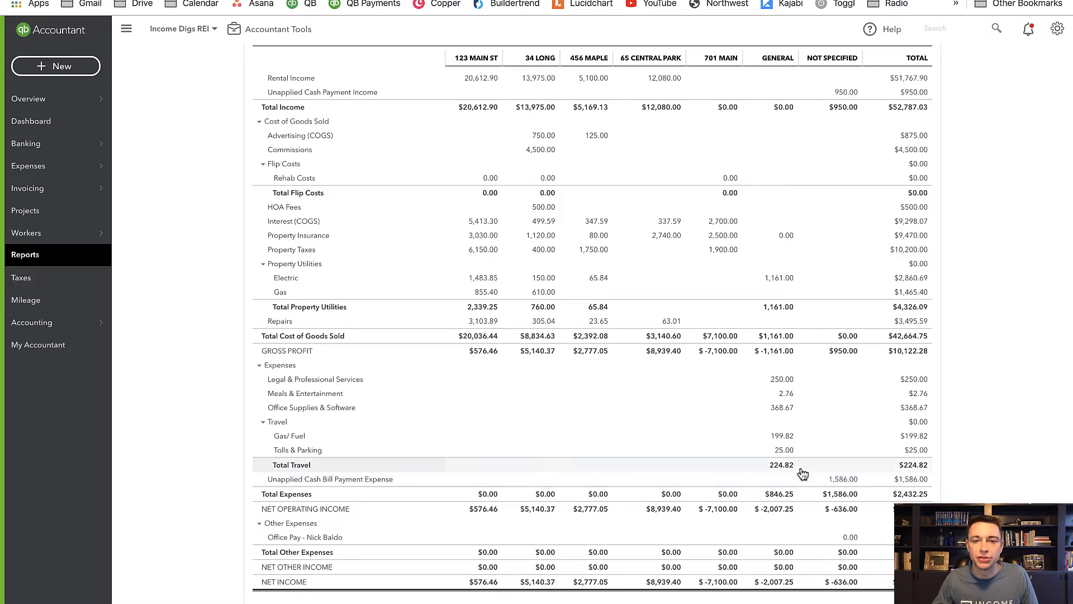
scroll(789, 458, "up", 4)
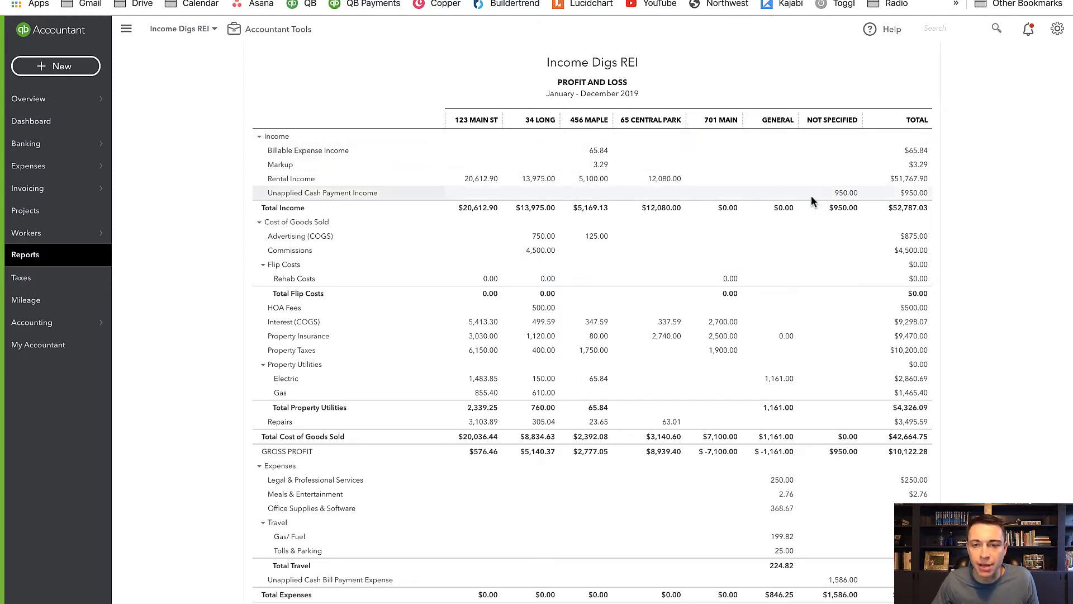
- Inspect the customer payment behind the Not Specified amount for Unapplied Cash Payment Income, and close the payment without changes
left_click(845, 193)
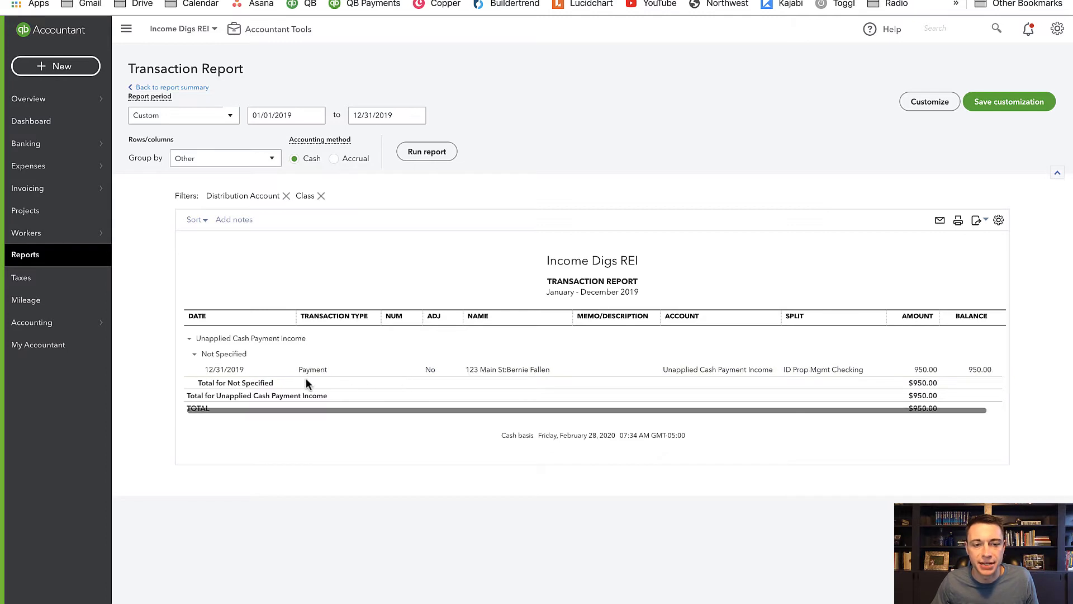
left_click(733, 374)
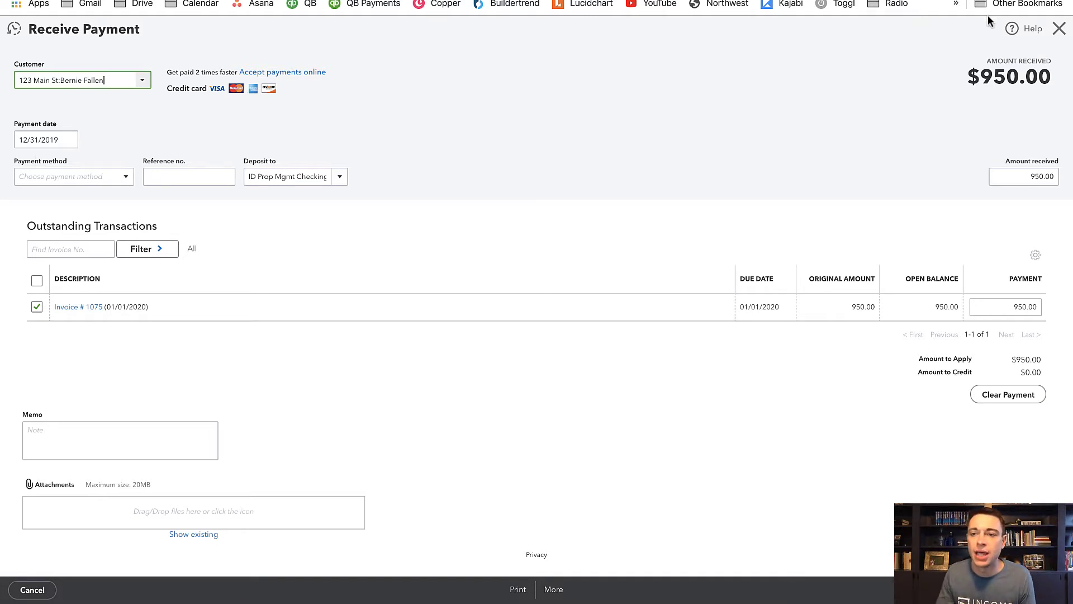
left_click(1059, 29)
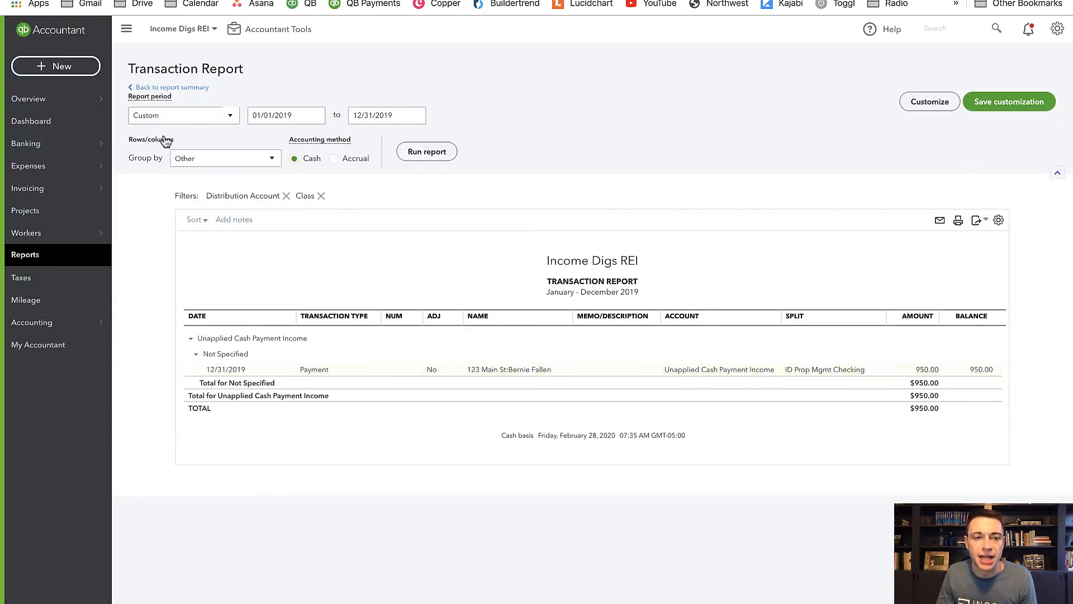
- Inspect the bill payment behind the Not Specified amount for Unapplied Cash Bill Payment Expense, and close it without changes
left_click(193, 88)
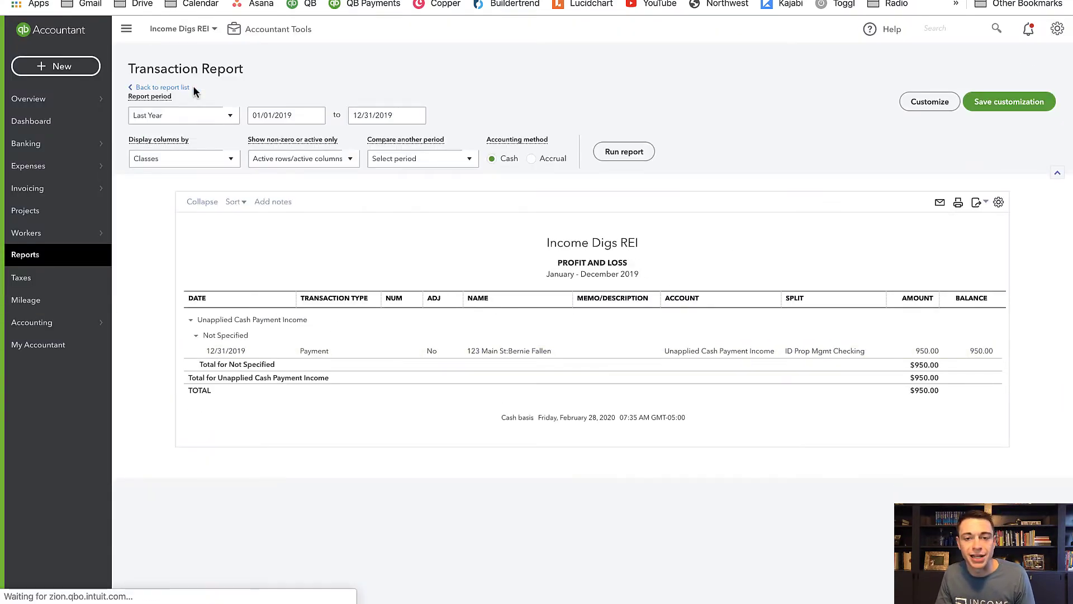
scroll(714, 321, "up", 5)
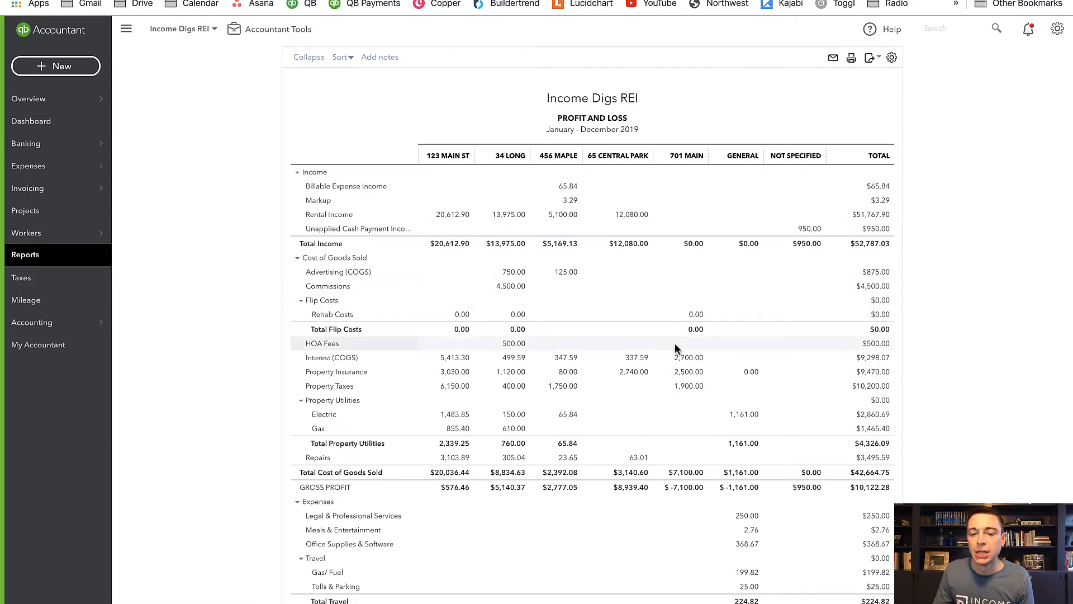
scroll(669, 343, "down", 4)
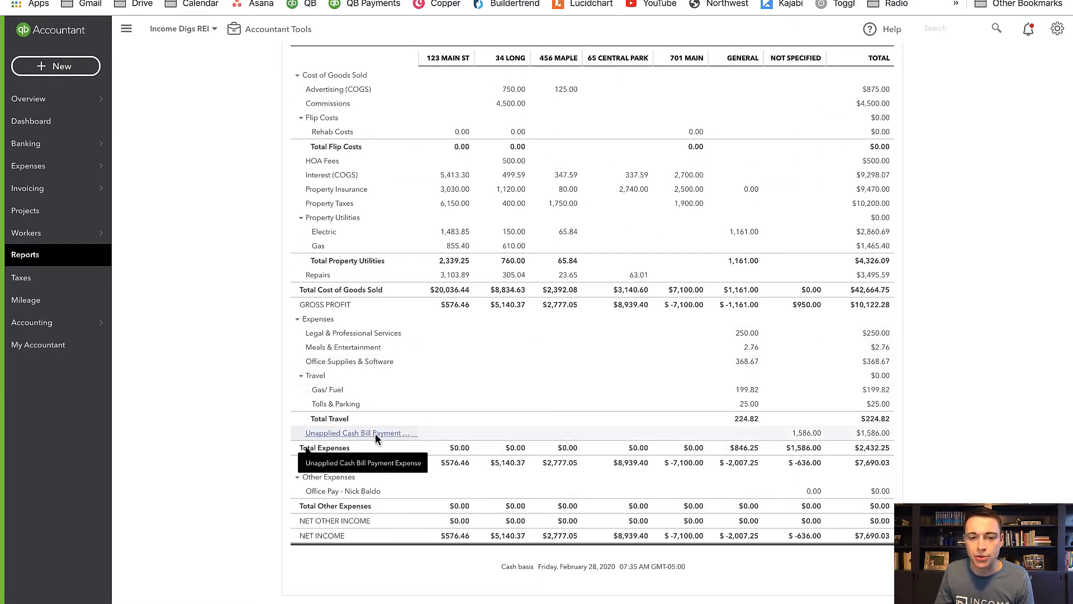
left_click(808, 434)
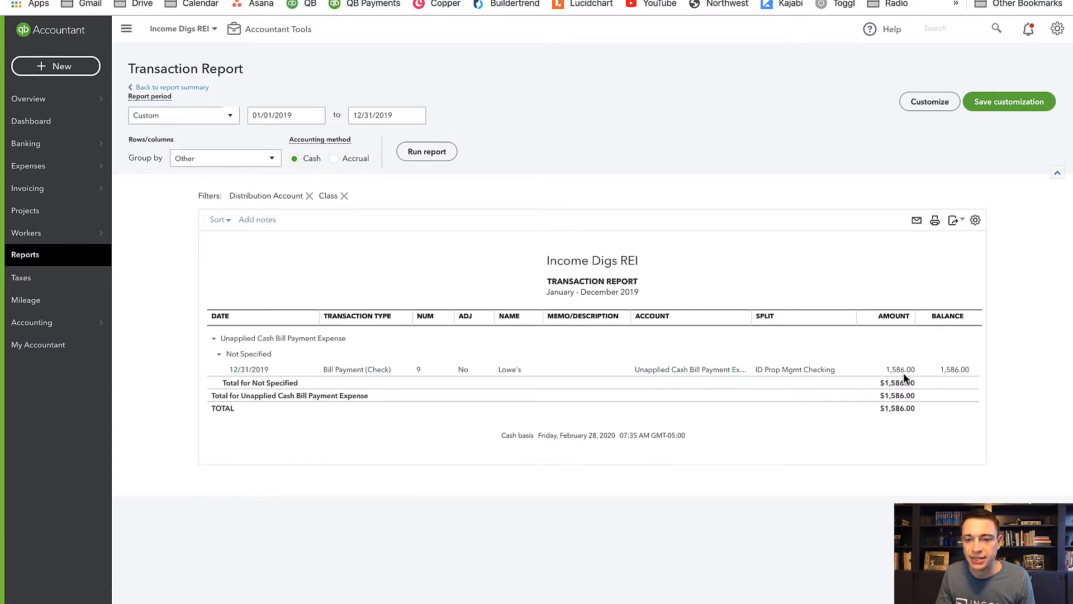
left_click(707, 373)
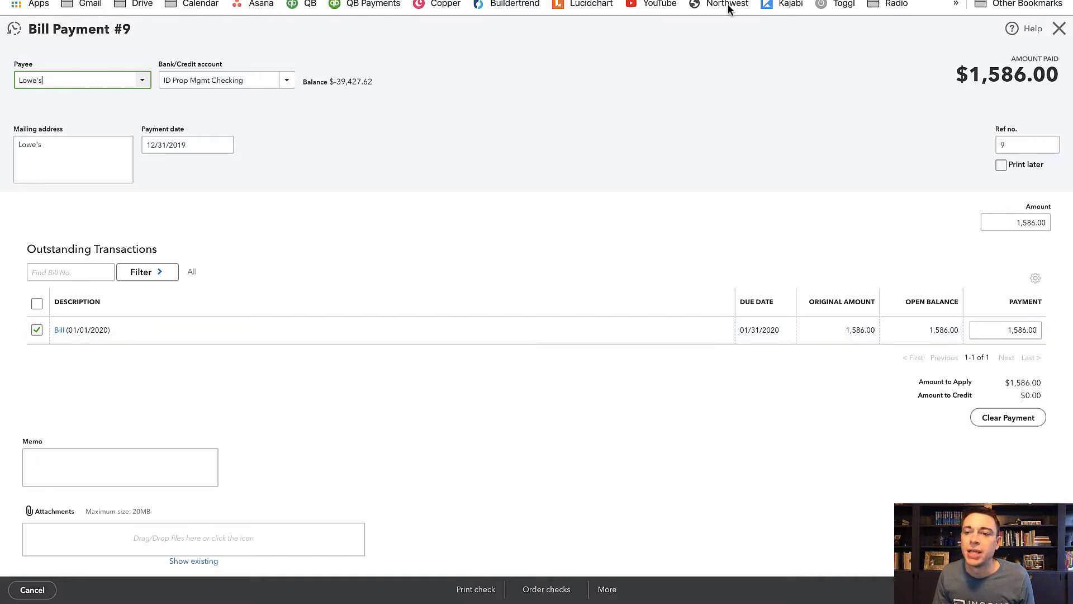
left_click(1059, 31)
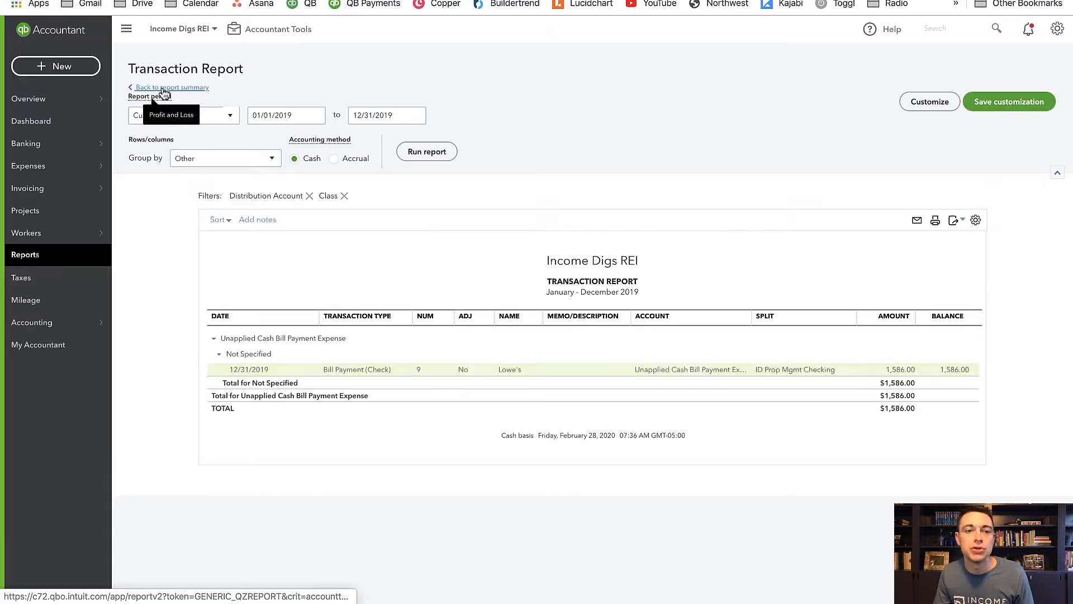
- Return to the Profit and Loss report and review the unapplied cash income and expense amounts in the Not Specified column
left_click(169, 89)
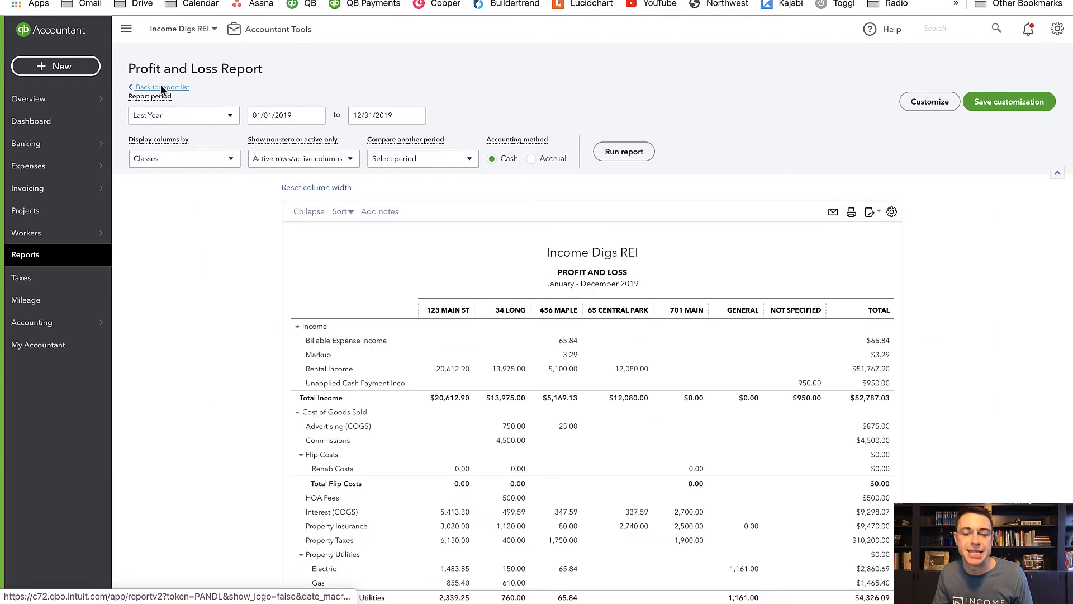
scroll(457, 389, "down", 6)
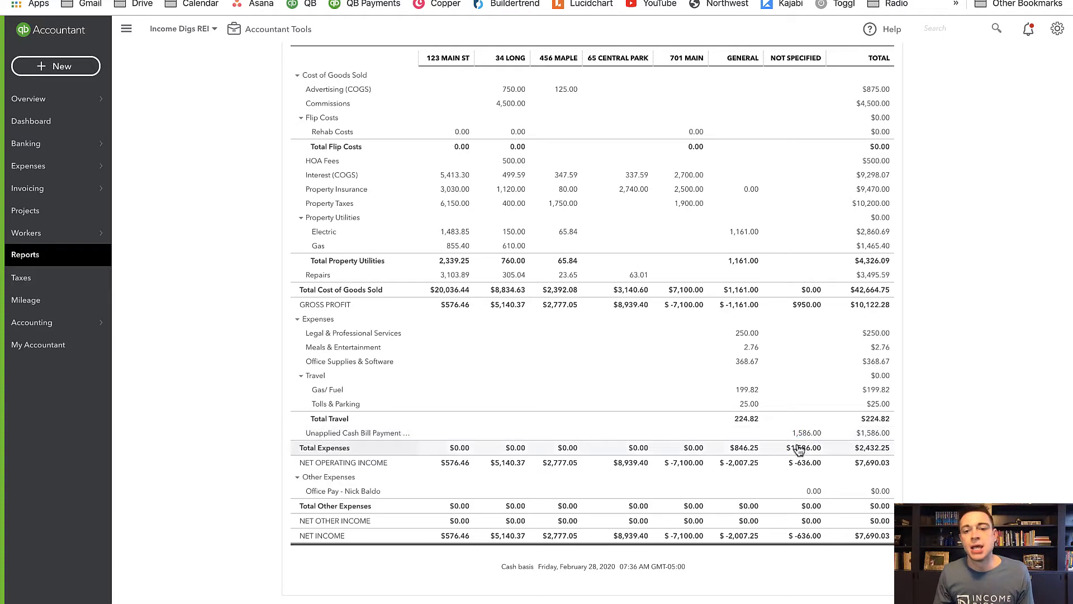
scroll(796, 443, "up", 1)
scroll(796, 437, "up", 2)
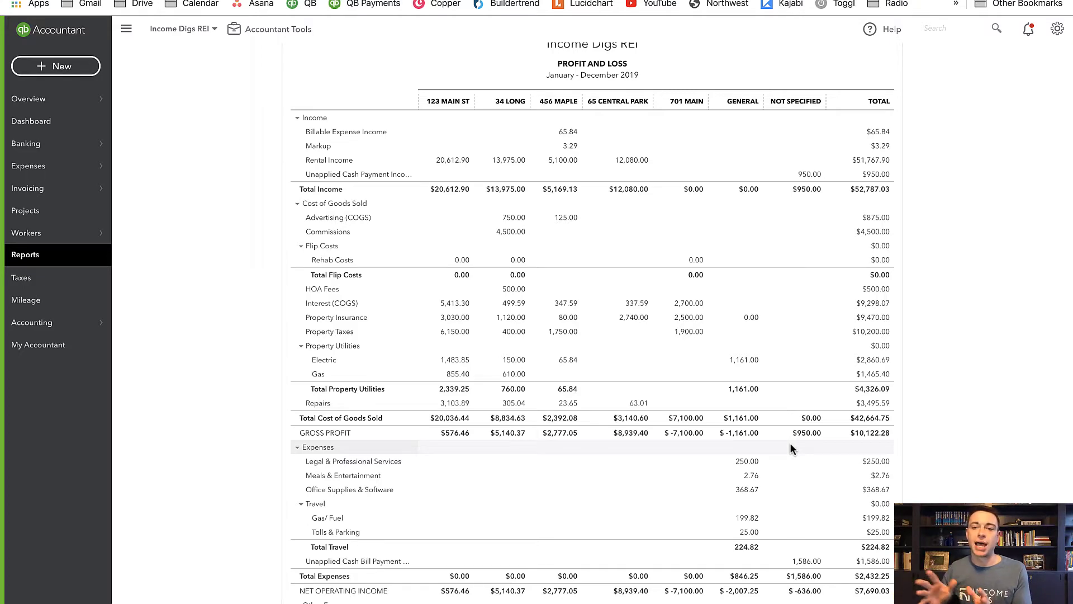
scroll(790, 442, "down", 5)
scroll(807, 277, "up", 6)
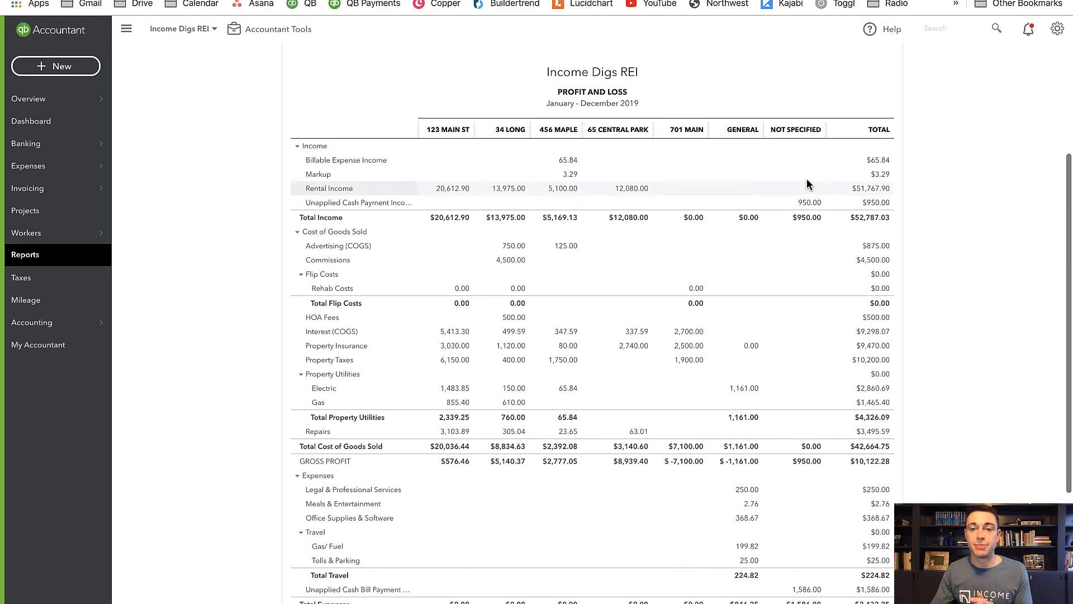
scroll(806, 184, "up", 1)
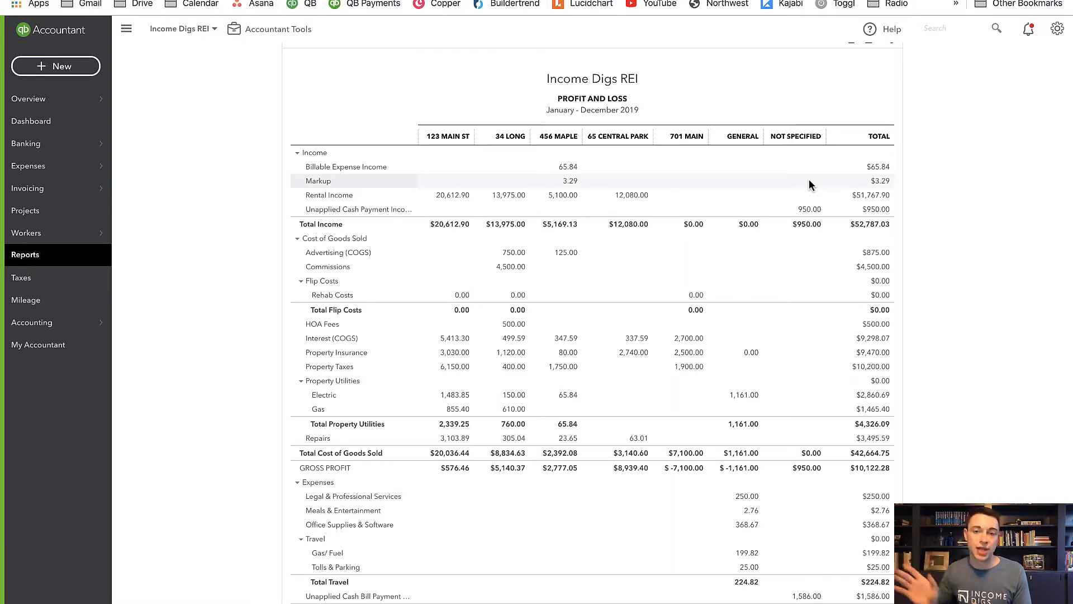
scroll(765, 240, "up", 3)
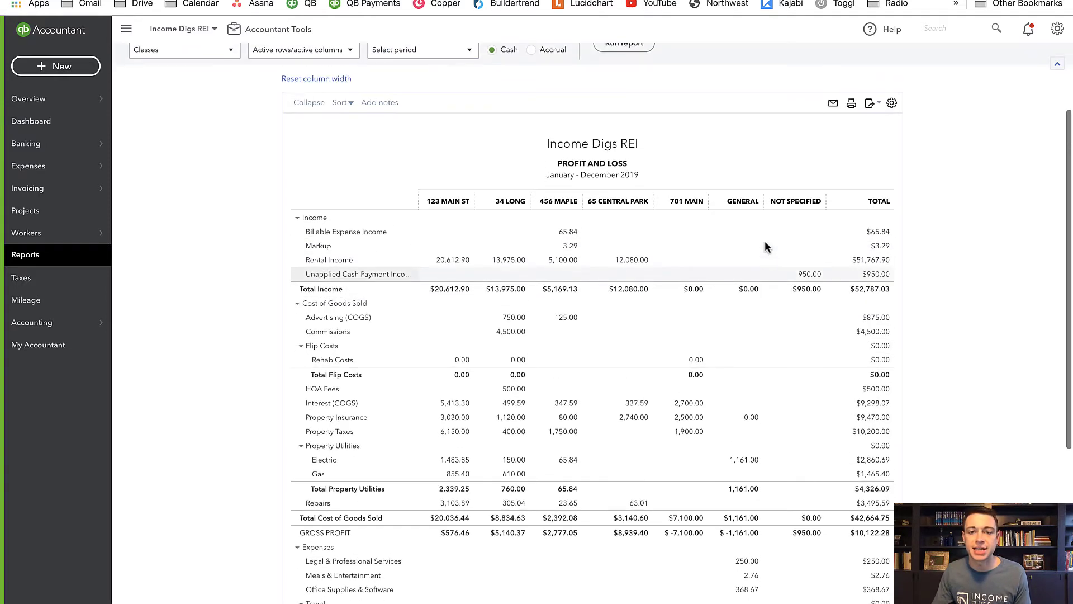
- Inspect the invoice linked to the Unapplied Cash Payment Income payment, close it without changes, and return to the Profit and Loss report
left_click(809, 286)
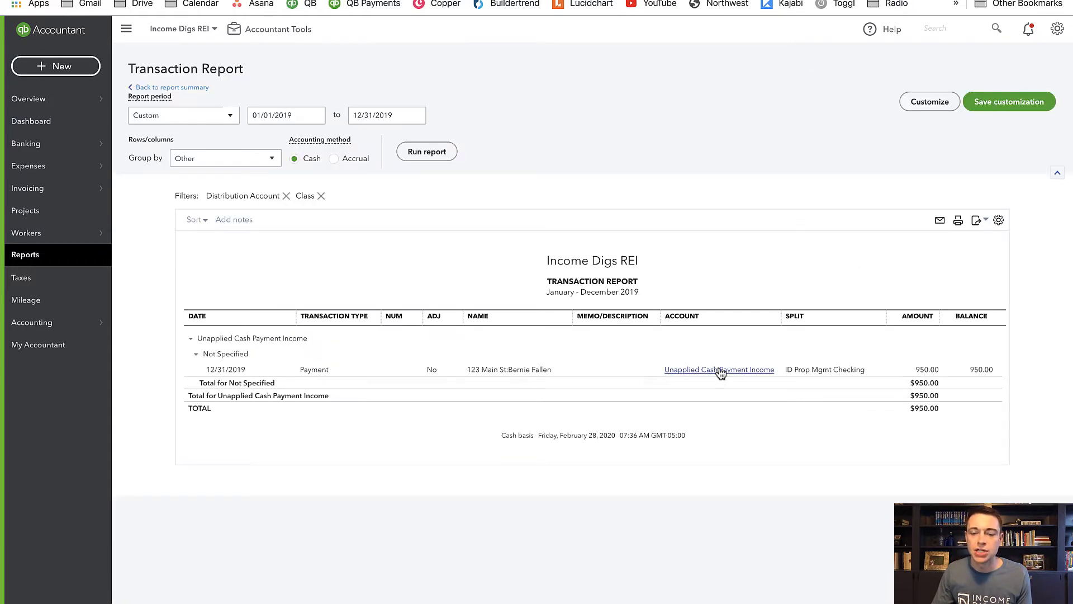
left_click(721, 372)
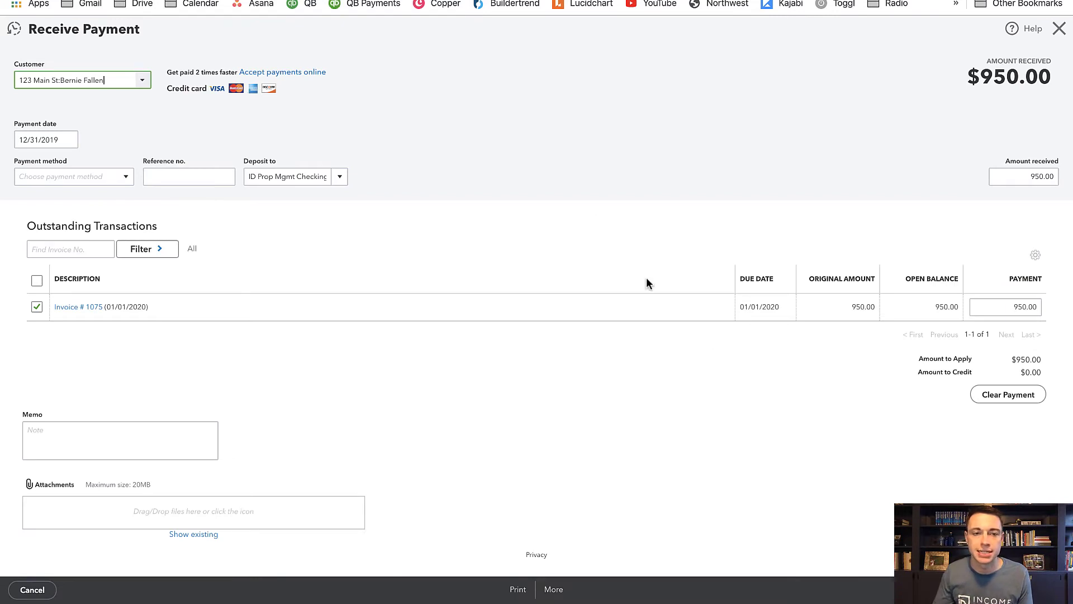
left_click(74, 313)
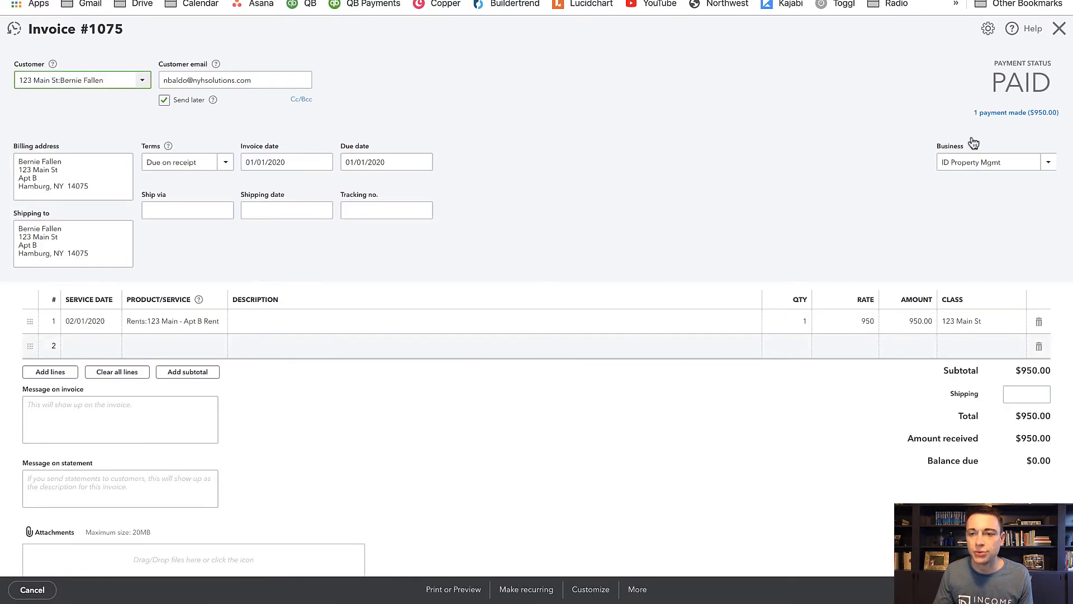
left_click(1059, 35)
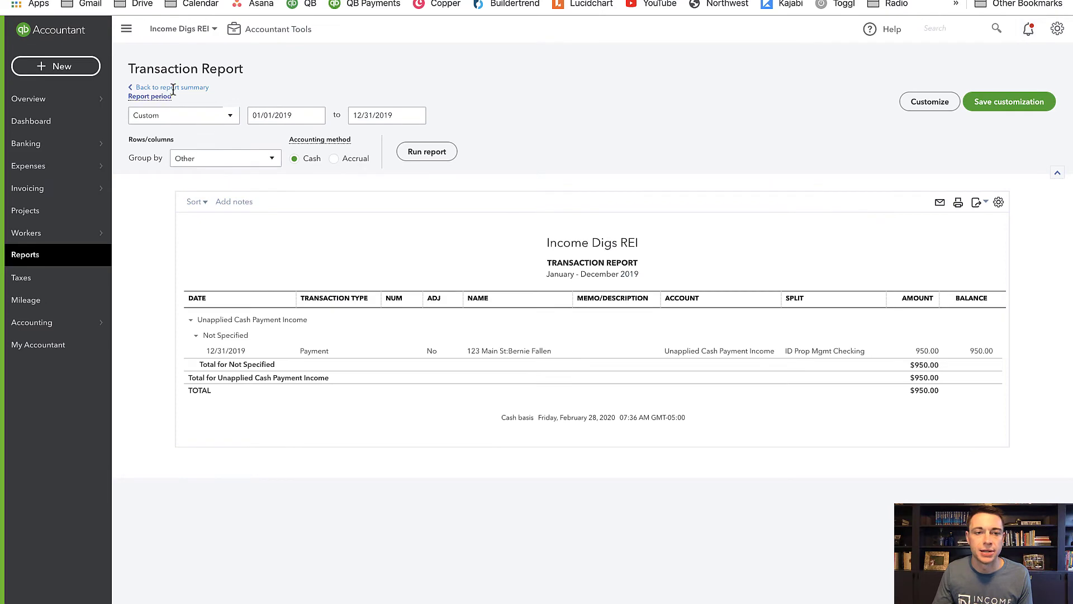
left_click(182, 89)
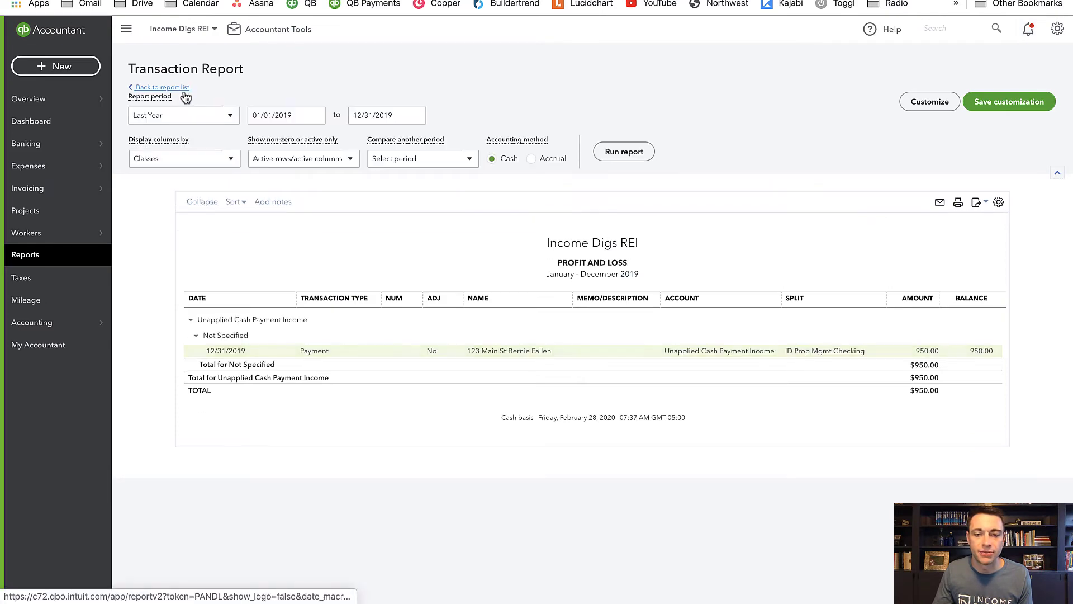
- Open the print and PDF preview of the Profit and Loss report and set its orientation to Landscape
scroll(678, 416, "down", 3)
scroll(677, 416, "down", 4)
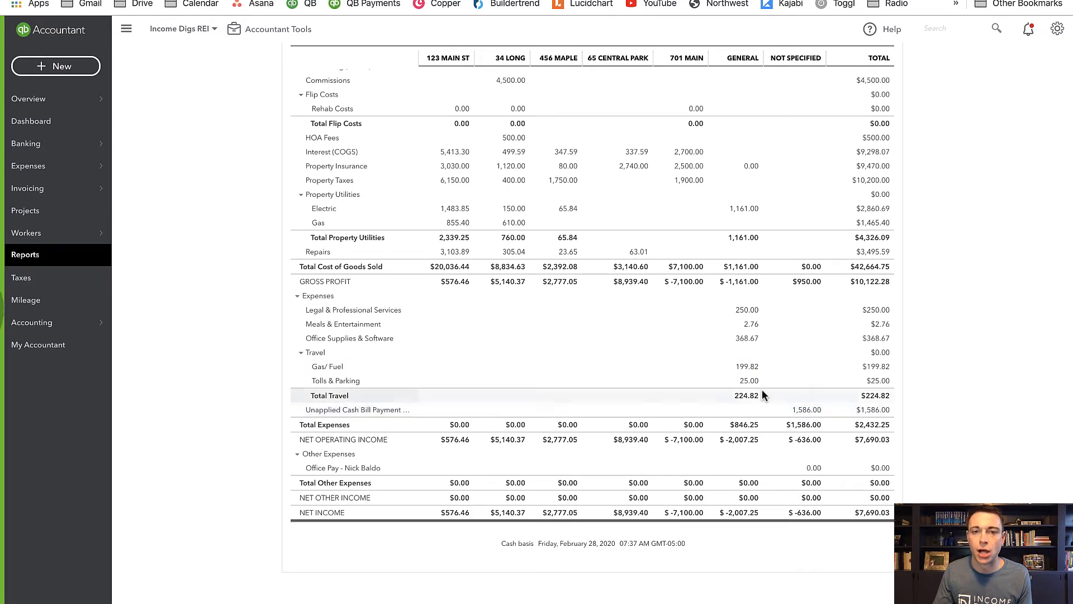
scroll(658, 360, "up", 1)
scroll(658, 356, "up", 5)
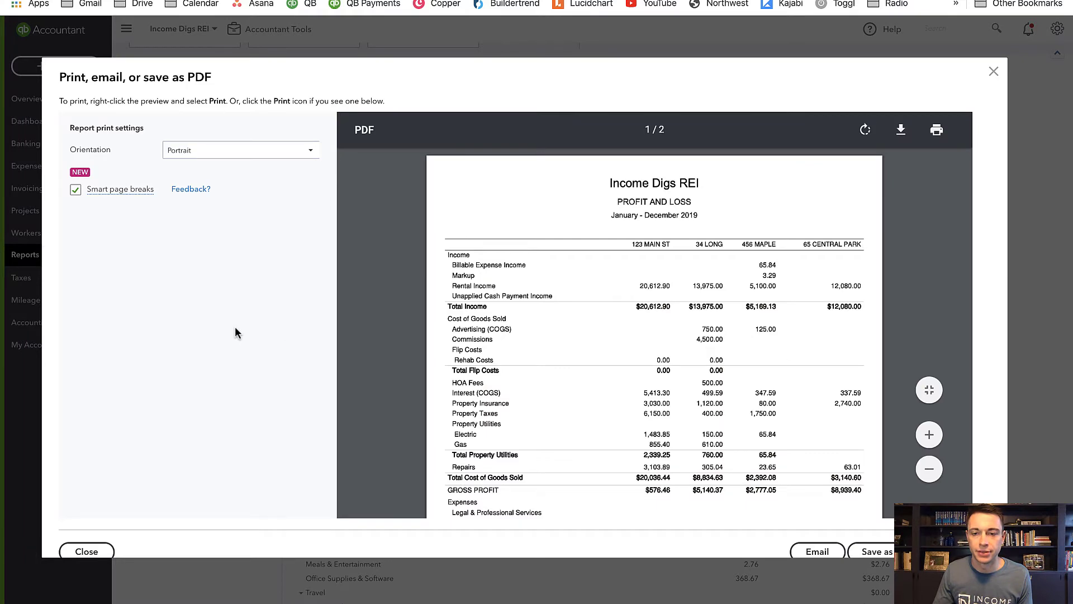
scroll(474, 348, "down", 1)
left_click(226, 150)
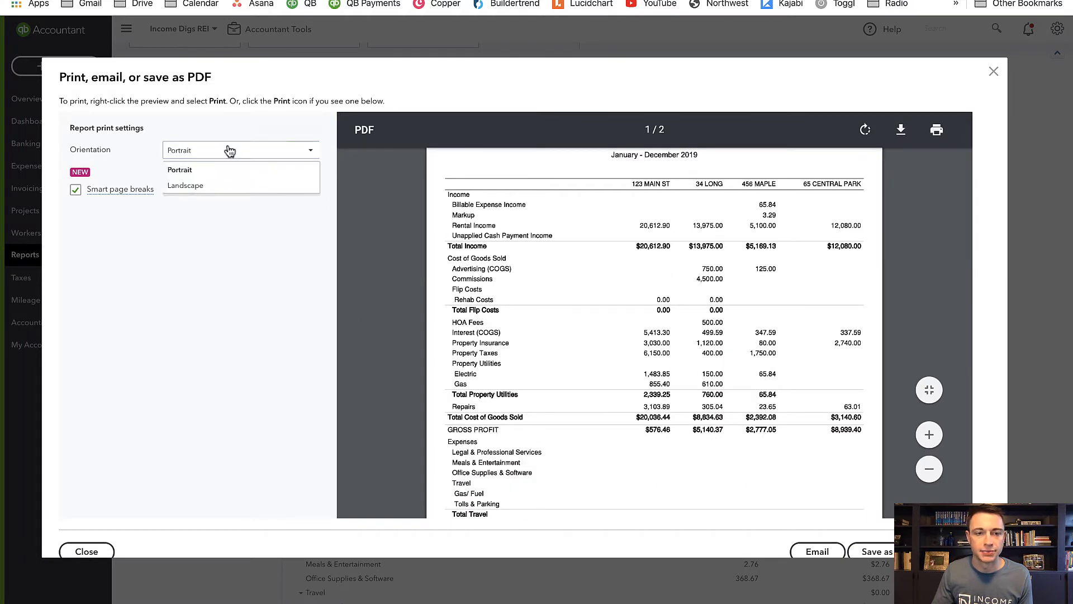
left_click(186, 185)
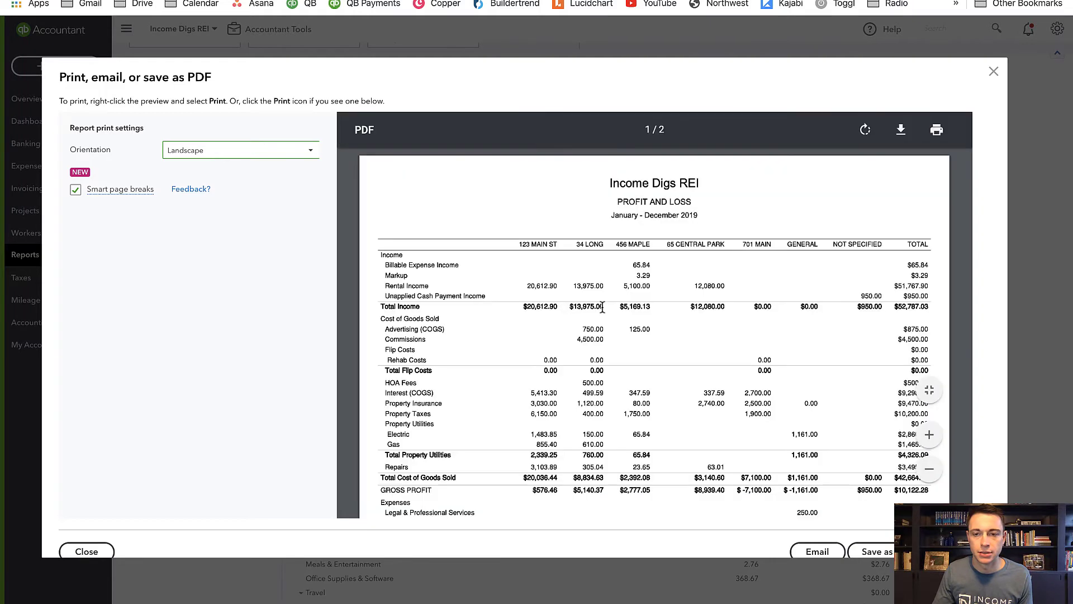
- Check both pages of the landscape preview and save the report as a PDF
scroll(602, 307, "down", 5)
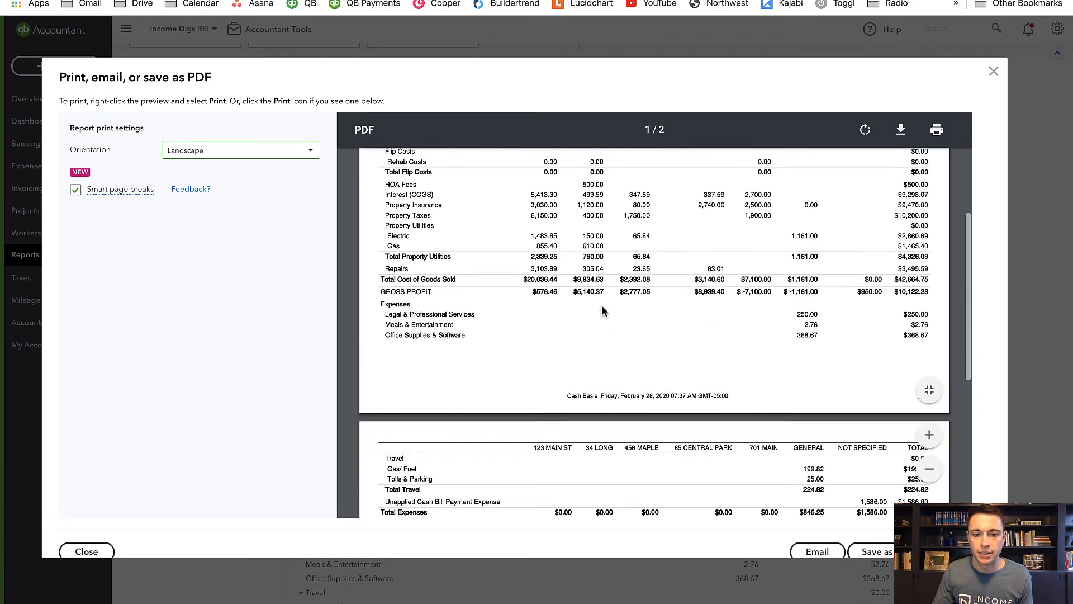
scroll(602, 310, "down", 3)
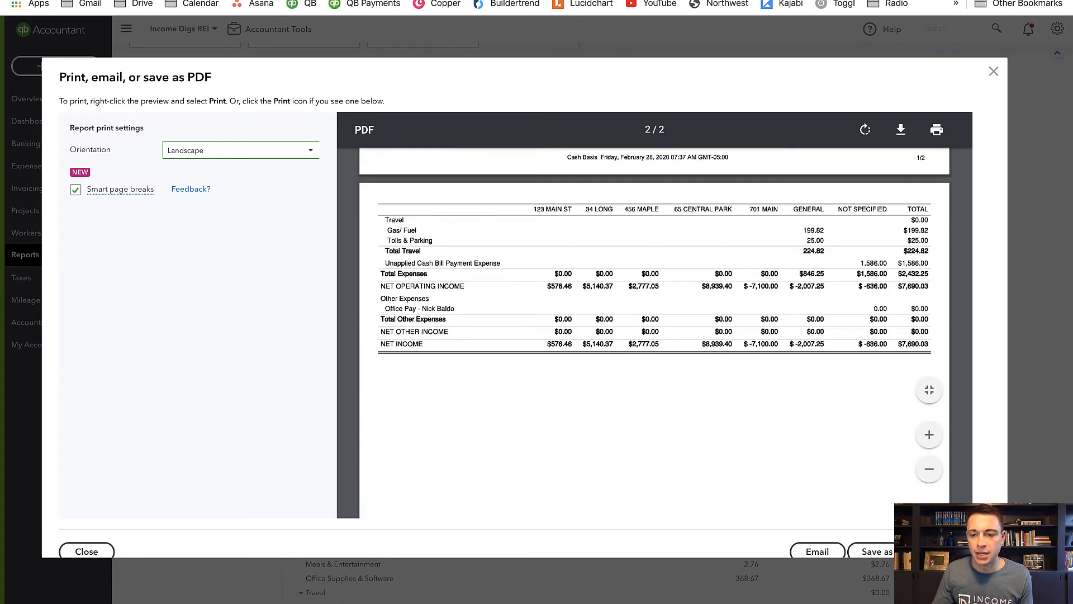
left_click(870, 551)
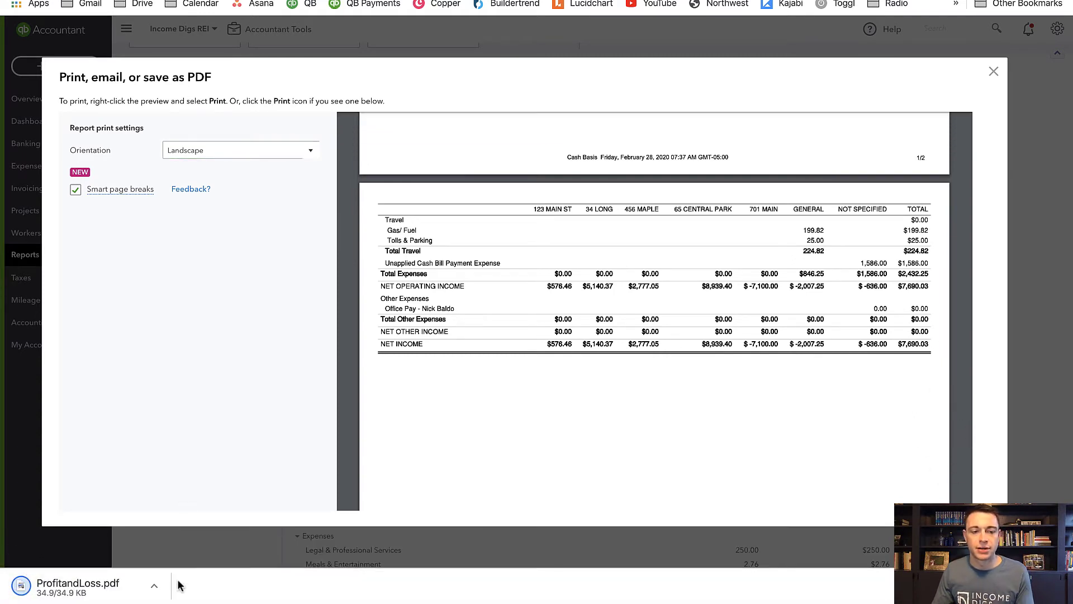
- Locate the downloaded ProfitandLoss.pdf in Finder's Downloads folder and open it in Preview
left_click(155, 587)
left_click(183, 567)
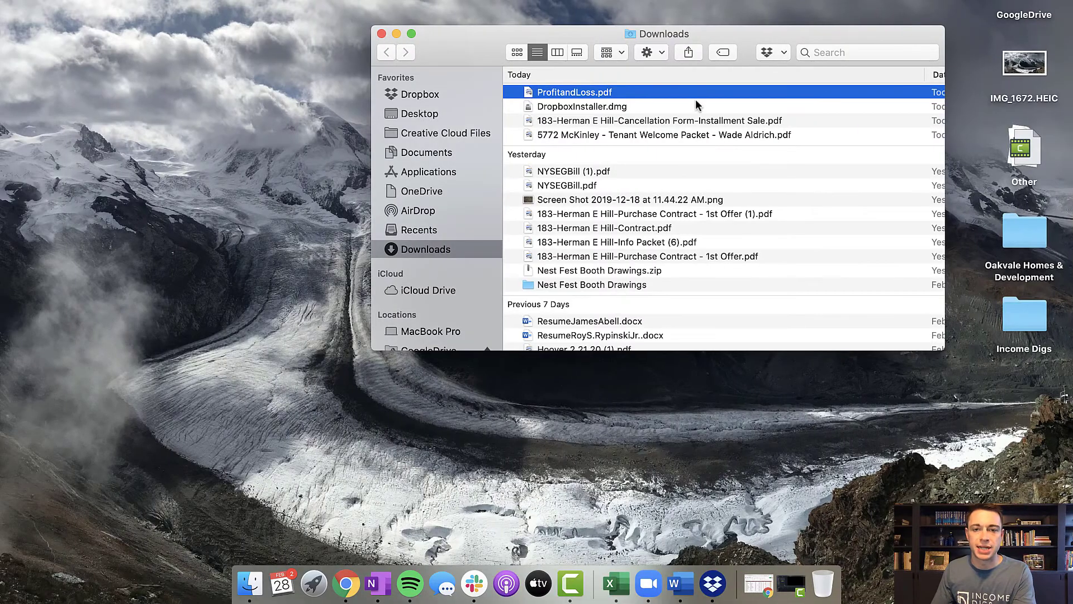
double_click(676, 92)
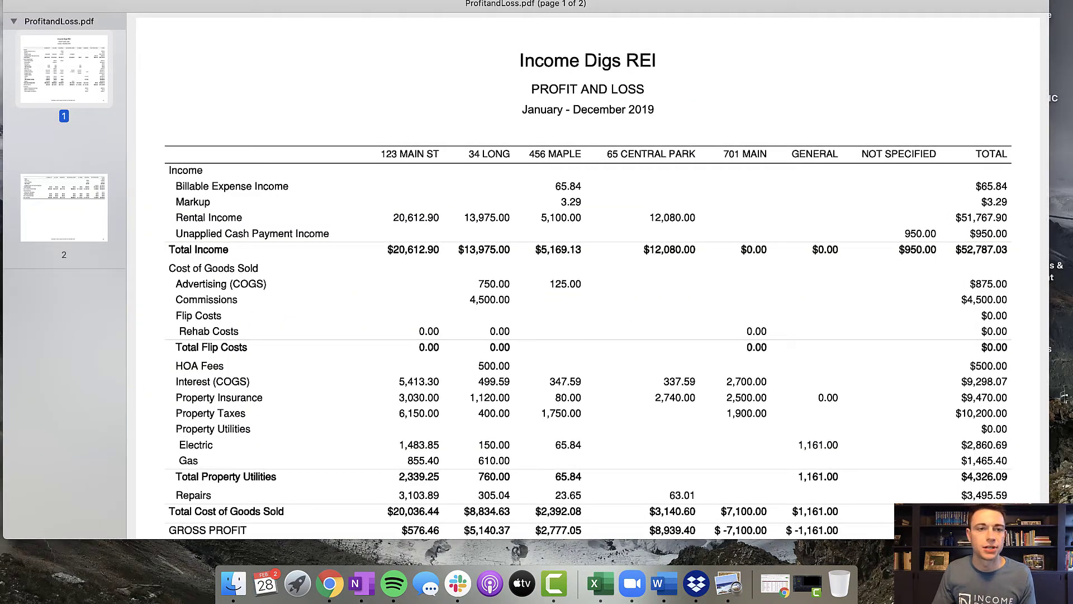
- Add a rectangle annotation to the first page of the Profit and Loss PDF
left_click(230, 0)
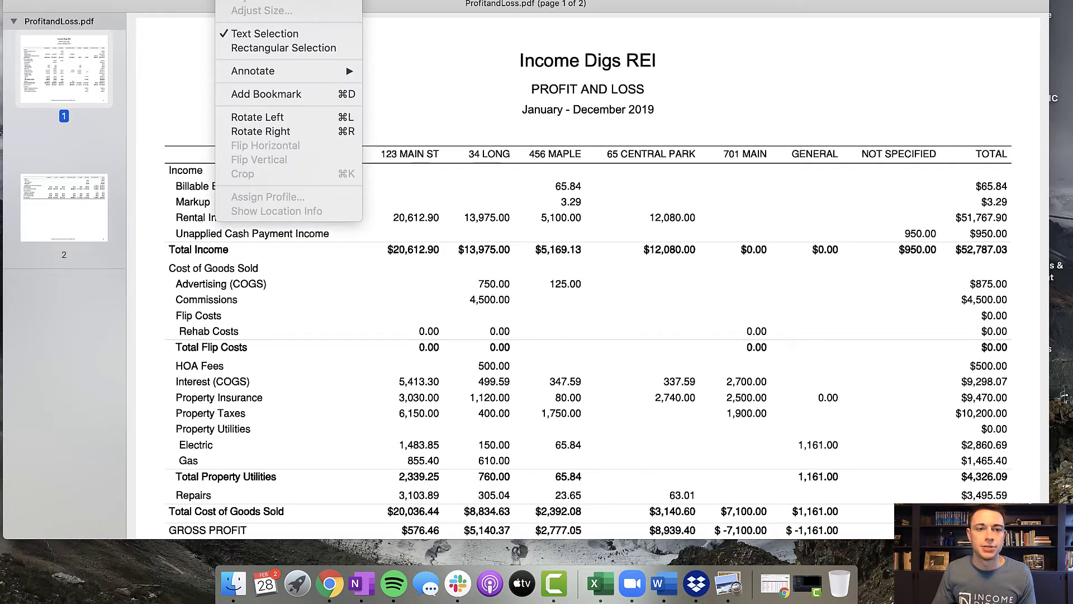
mouse_move(292, 73)
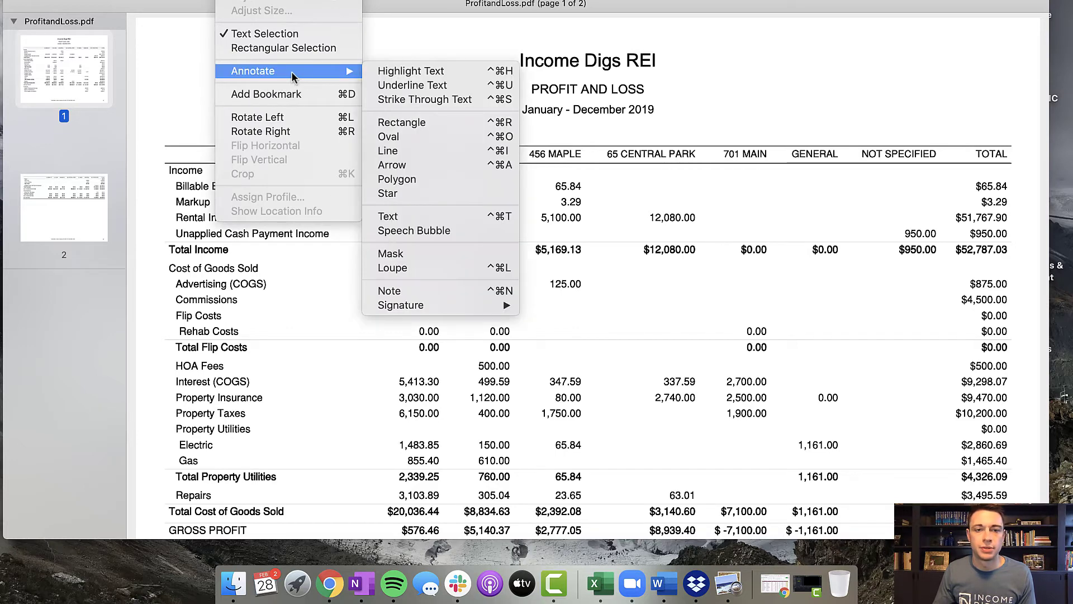
left_click(408, 126)
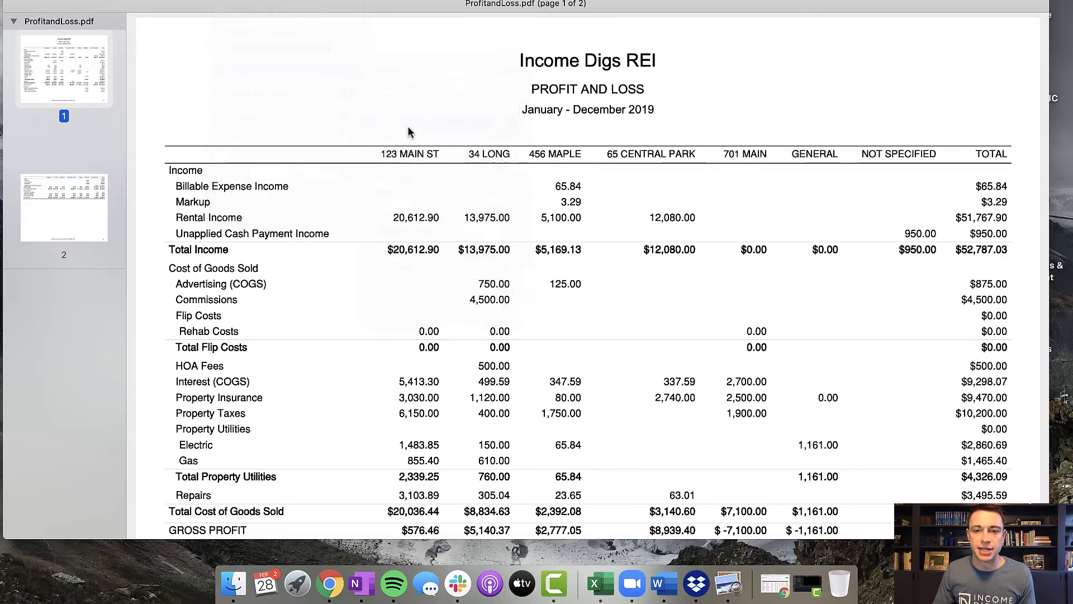
left_click_drag(607, 249, 813, 176)
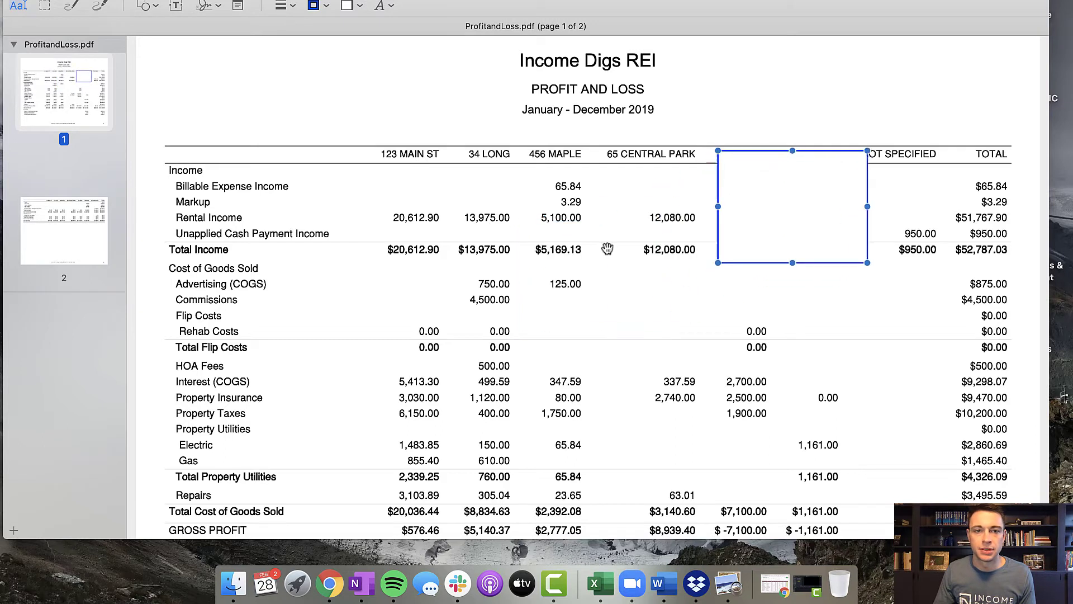
- Remove the rectangle's fill and set its border color to green
left_click(359, 9)
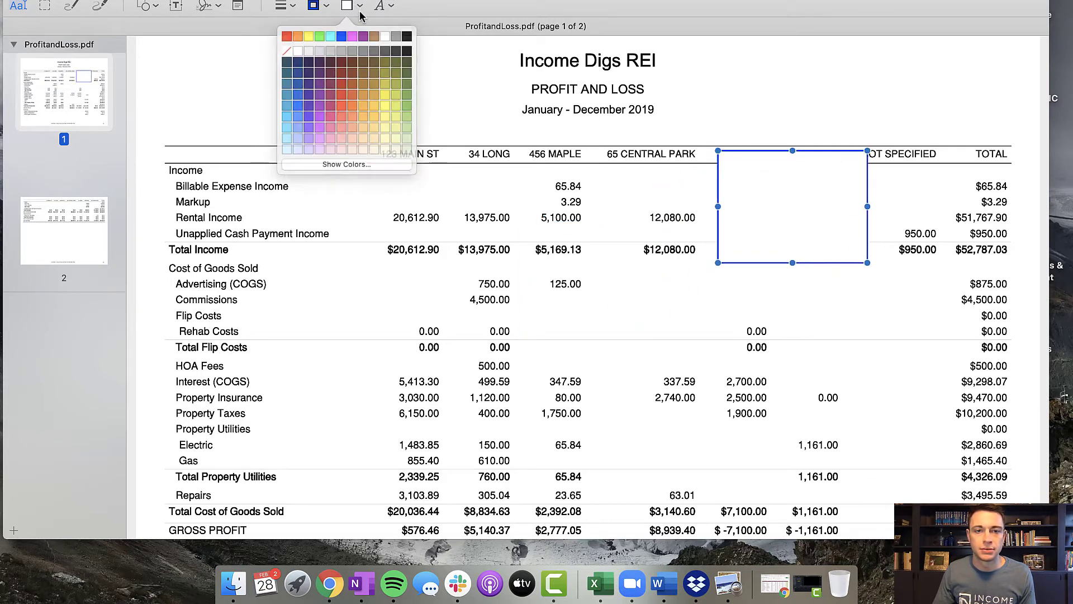
left_click(287, 45)
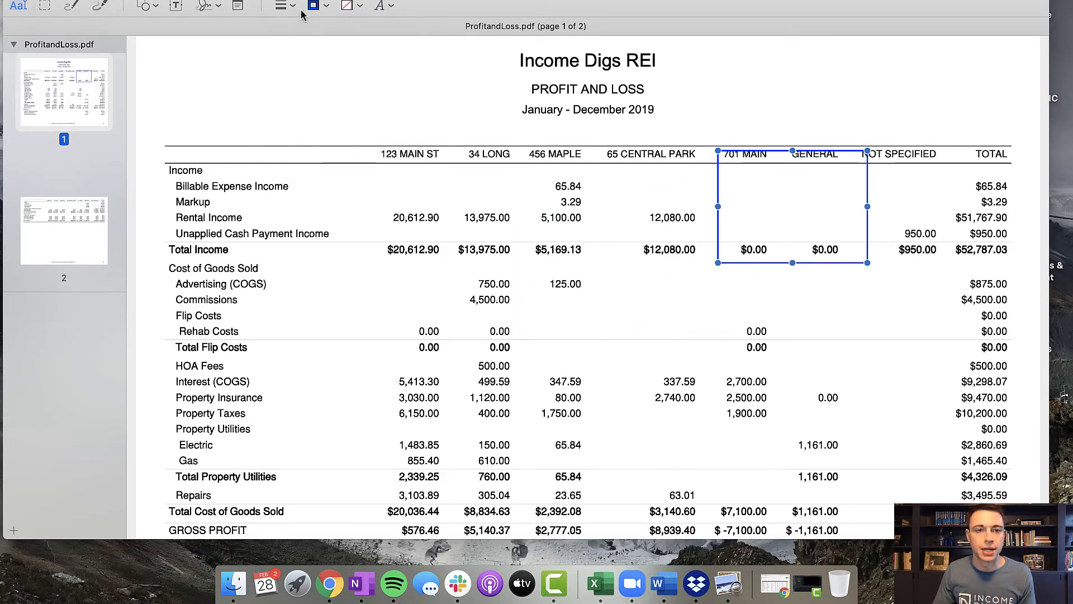
left_click(327, 8)
left_click(296, 36)
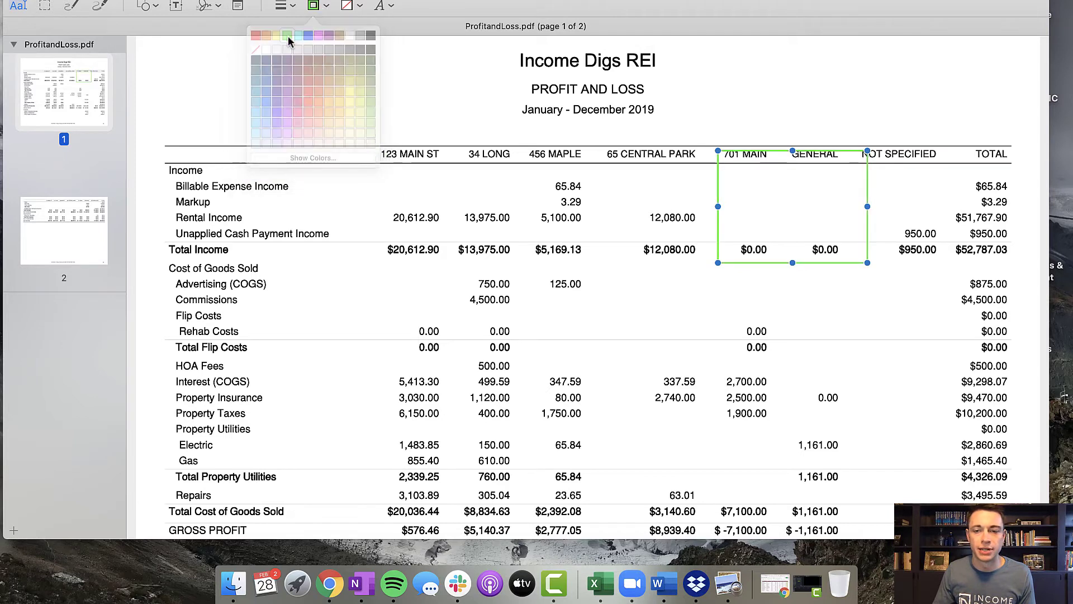
- Move the green rectangle to the Not Specified column and reduce its height to frame the Unapplied Cash Payment Income row
left_click_drag(793, 151, 916, 184)
left_click_drag(805, 197, 823, 200)
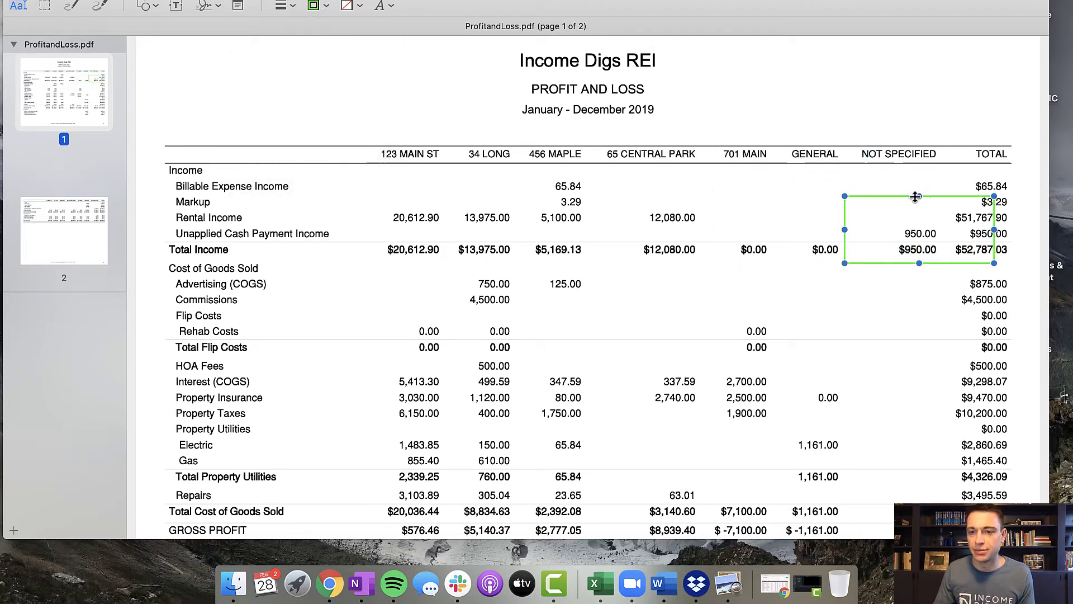
left_click_drag(918, 186, 917, 241)
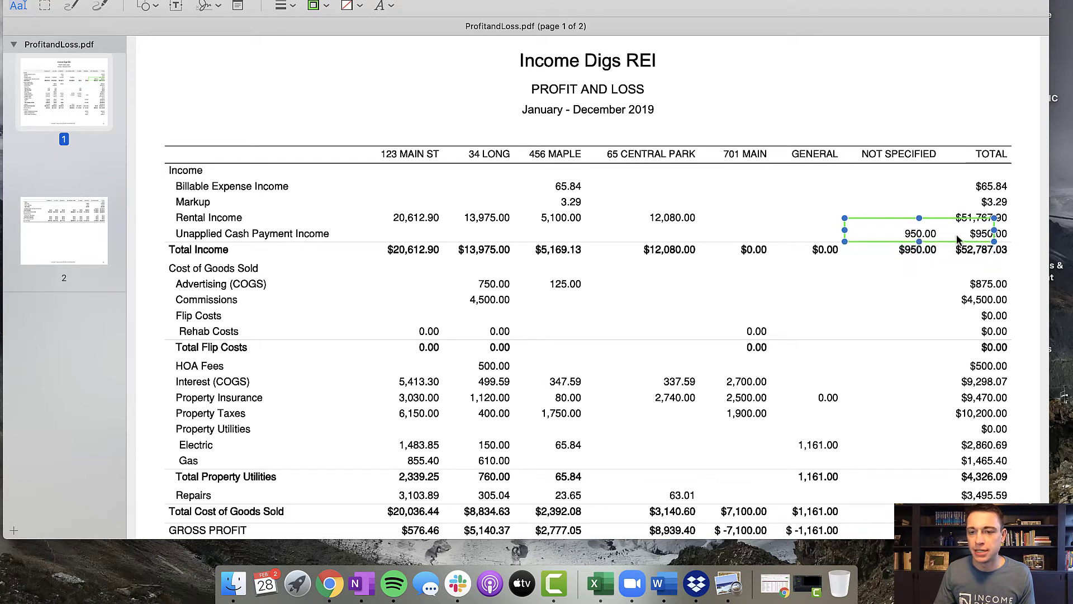
- Narrow the green rectangle so it frames only the Unapplied Cash Payment Income amount under Not Specified
left_click_drag(994, 229, 928, 220)
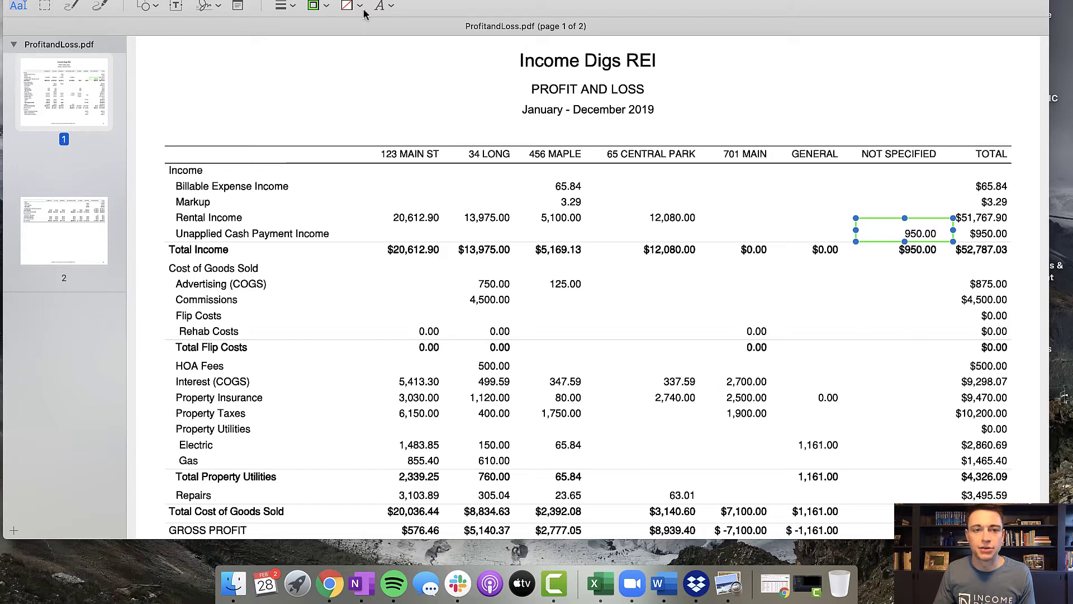
left_click(317, 6)
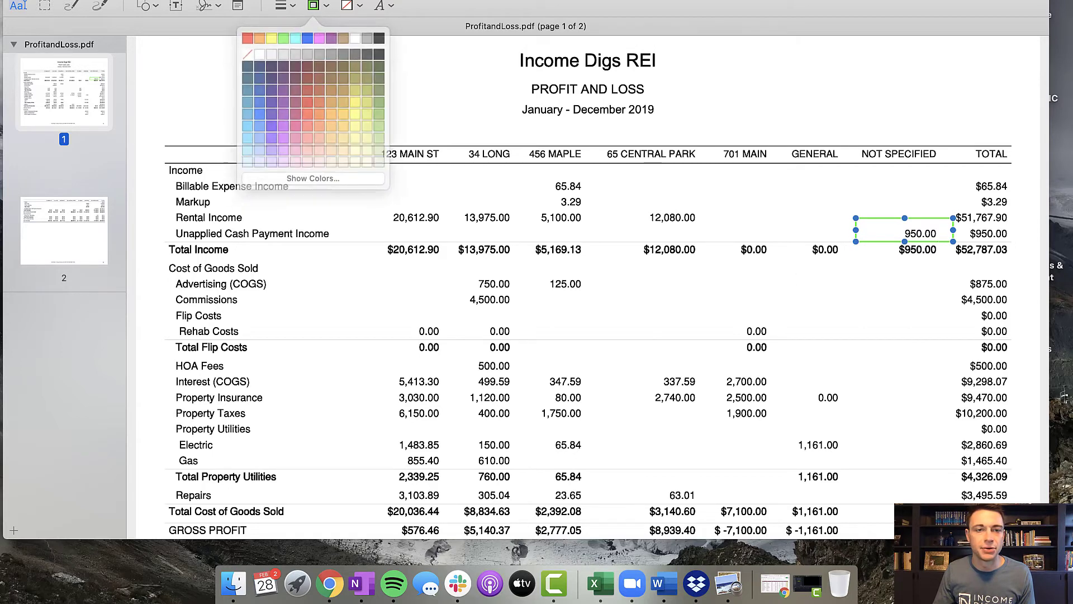
left_click(232, 0)
left_click(207, 0)
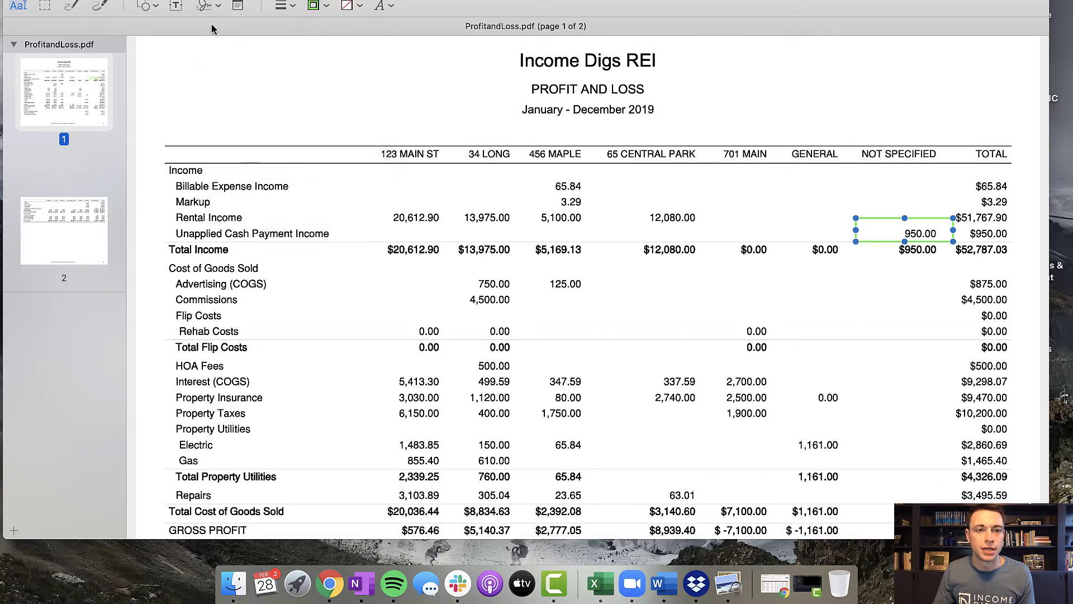
- Add a text annotation reading "123 Main St Rent" above the Not Specified and Total column headings
left_click(176, 5)
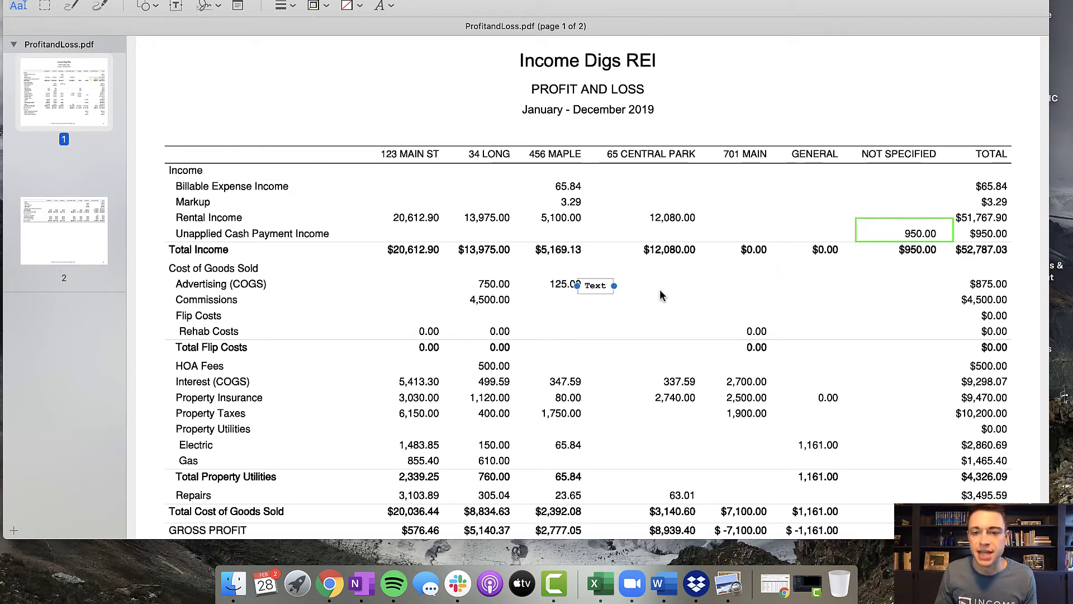
left_click_drag(589, 286, 929, 106)
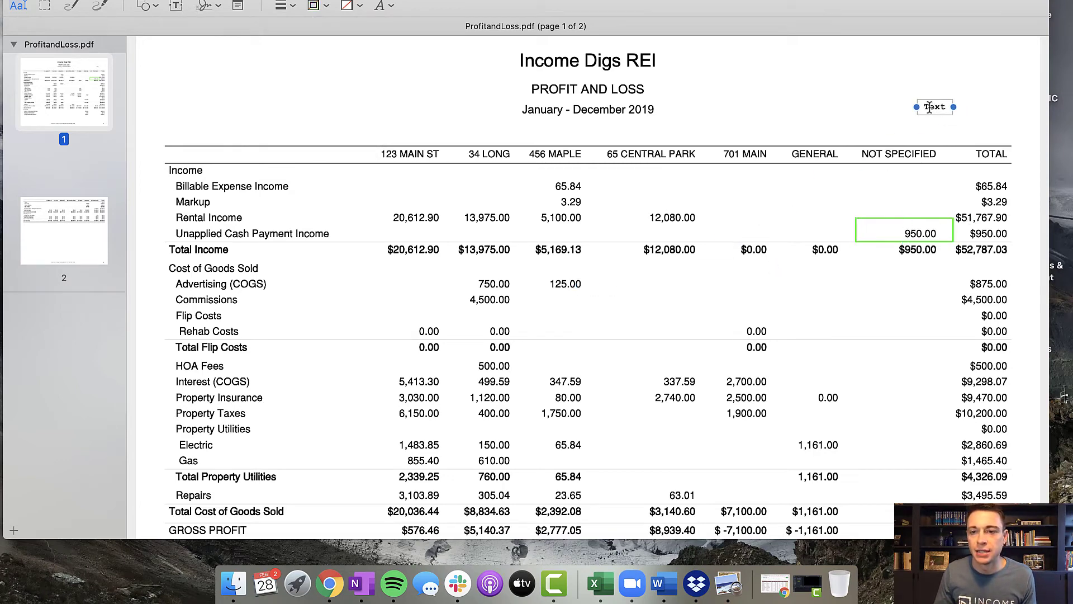
type("123 Main ")
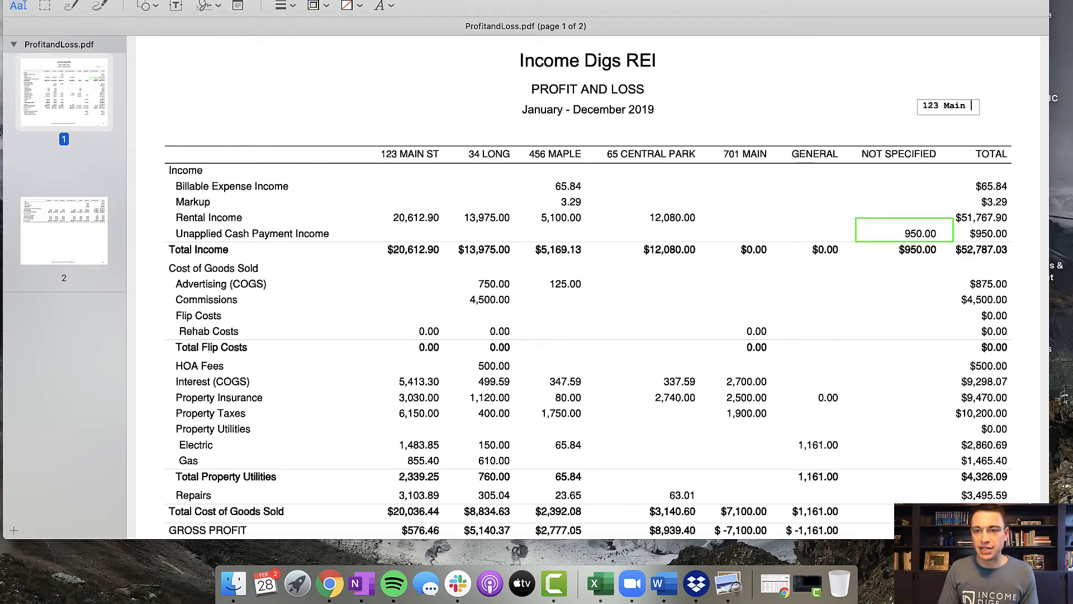
type("St Rent")
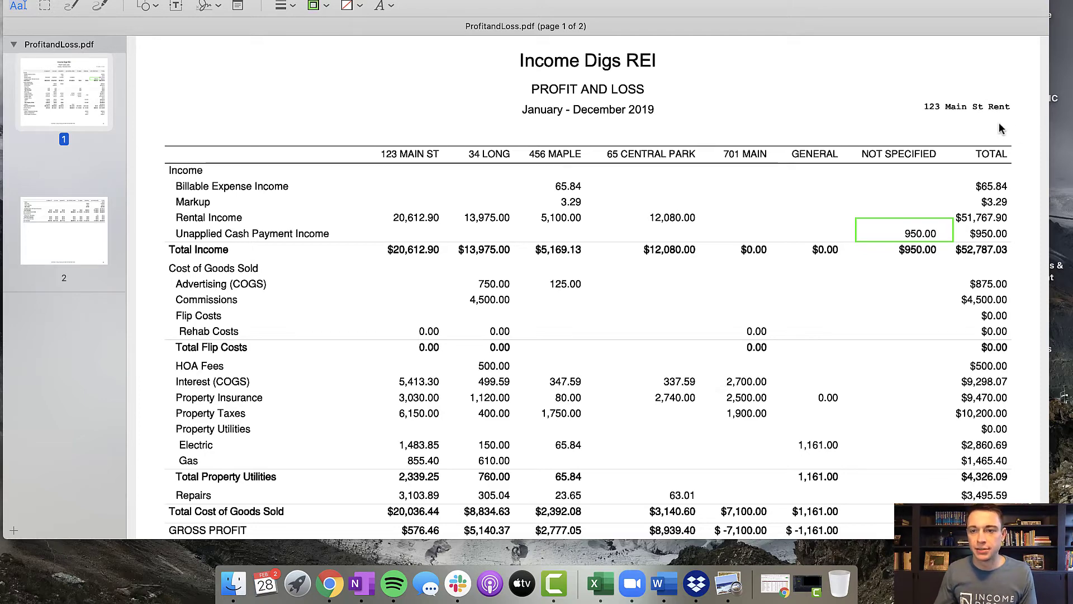
left_click(972, 111)
left_click_drag(972, 110, 966, 125)
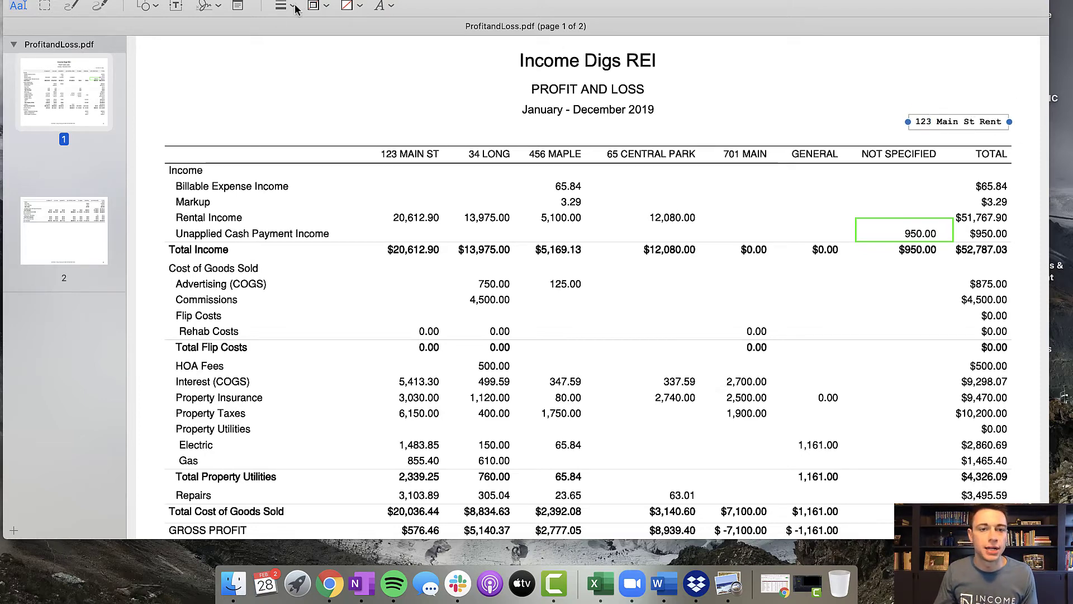
- Set the text color of the rent label to green
left_click(381, 7)
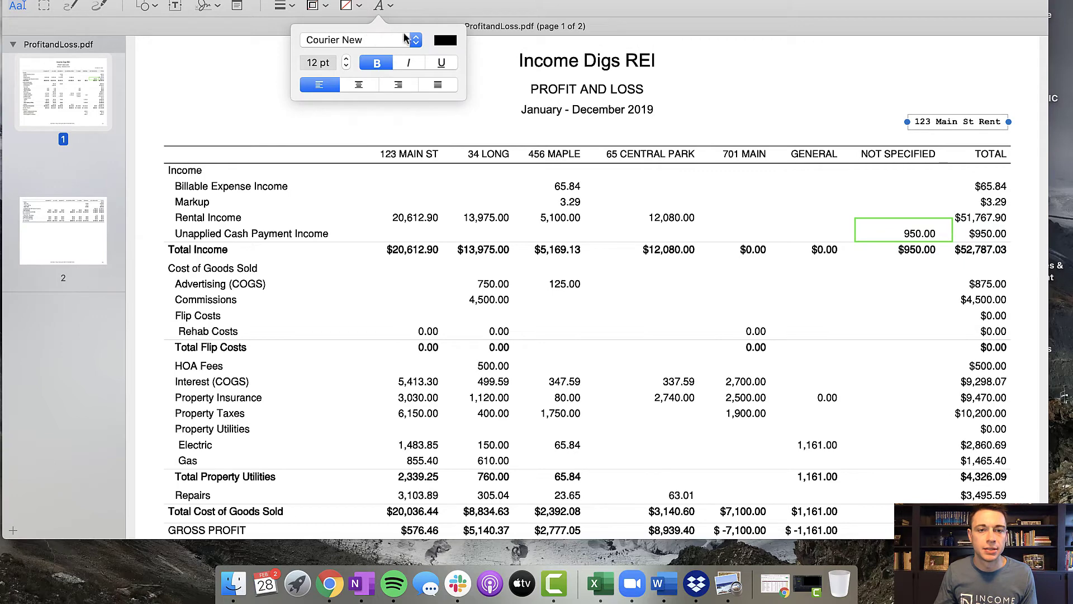
left_click(444, 42)
left_click(428, 68)
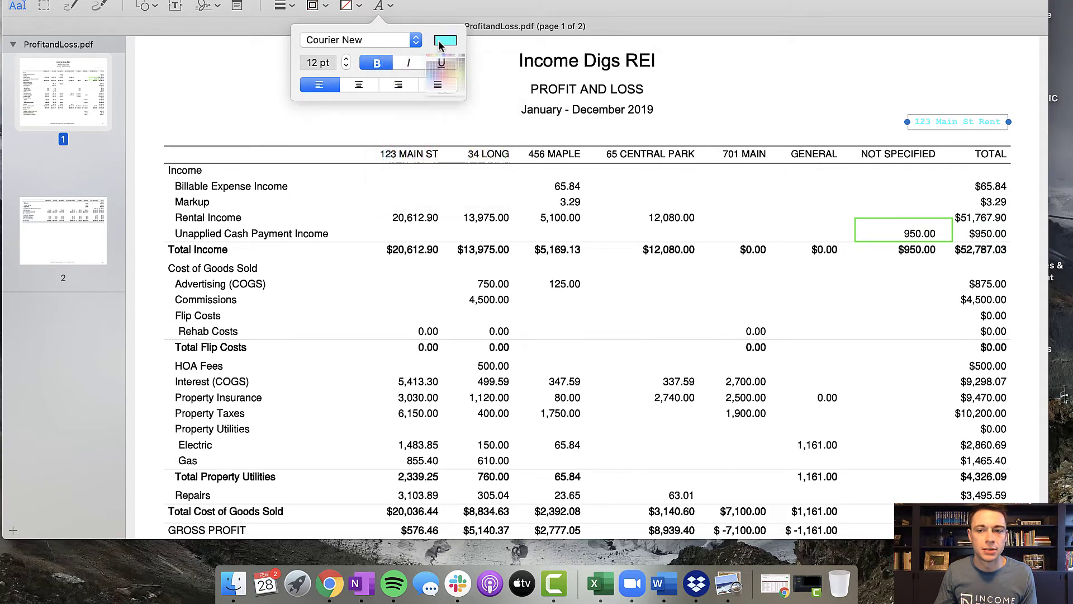
left_click(444, 40)
left_click(419, 69)
left_click(614, 11)
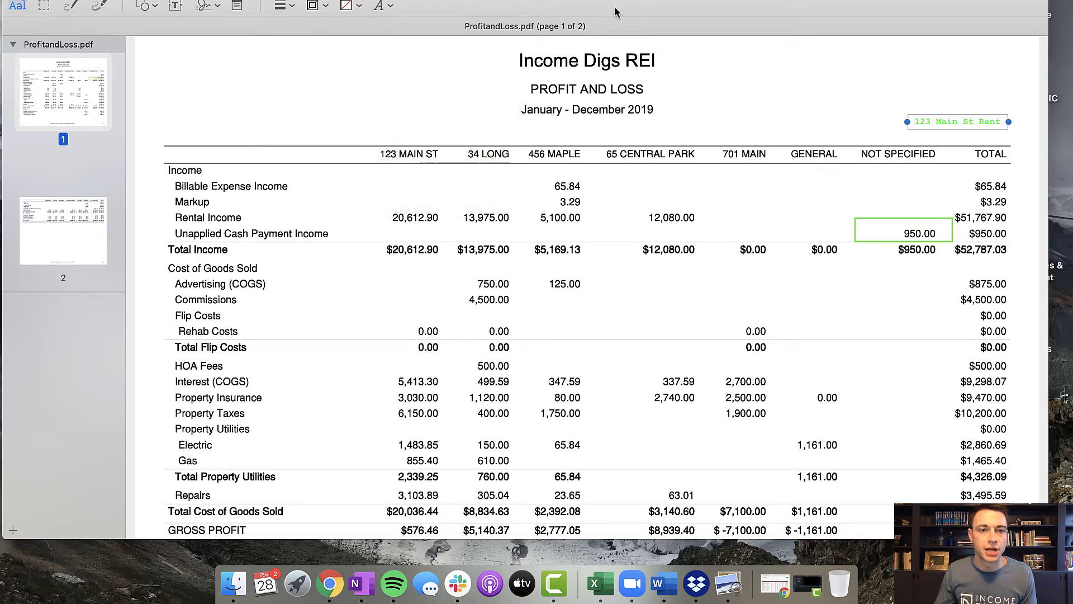
- Add a green arrow annotation running from the rent label down to the rectangle around the Not Specified amount
left_click(230, 1)
mouse_move(277, 71)
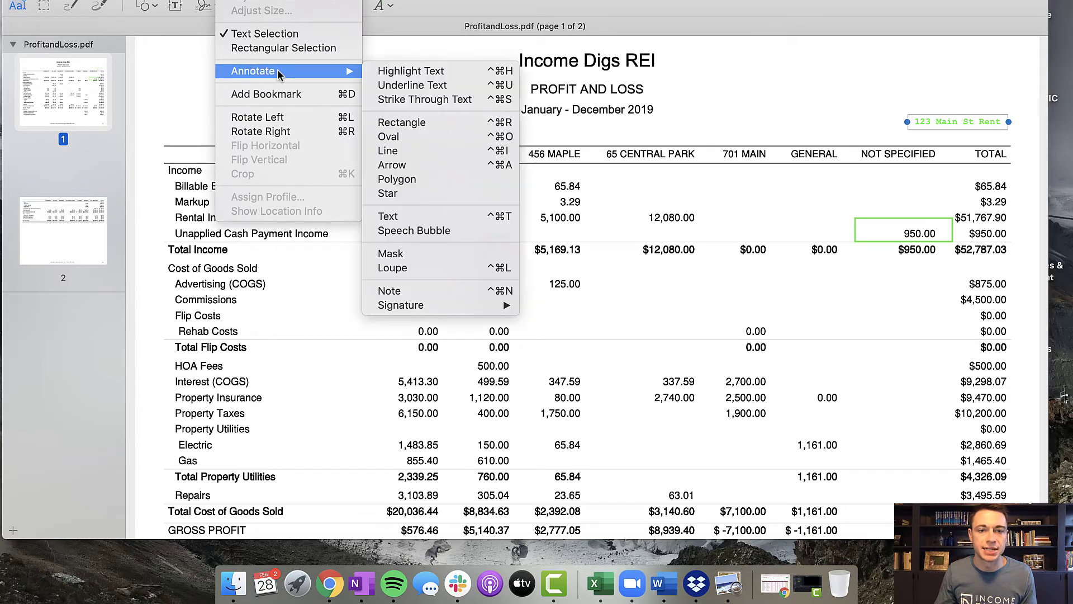
left_click(436, 185)
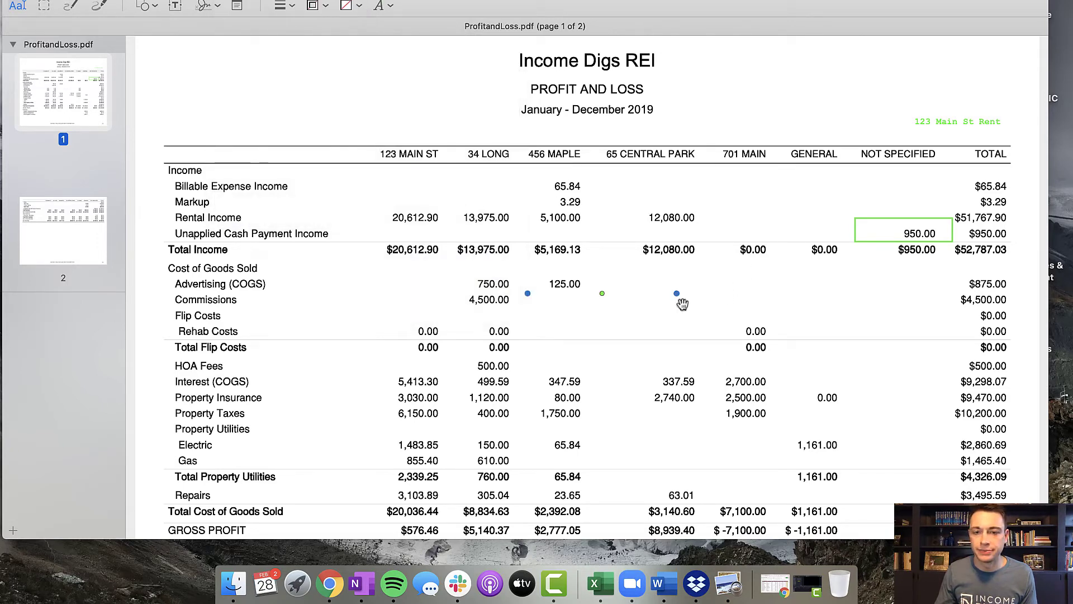
left_click_drag(632, 295, 815, 91)
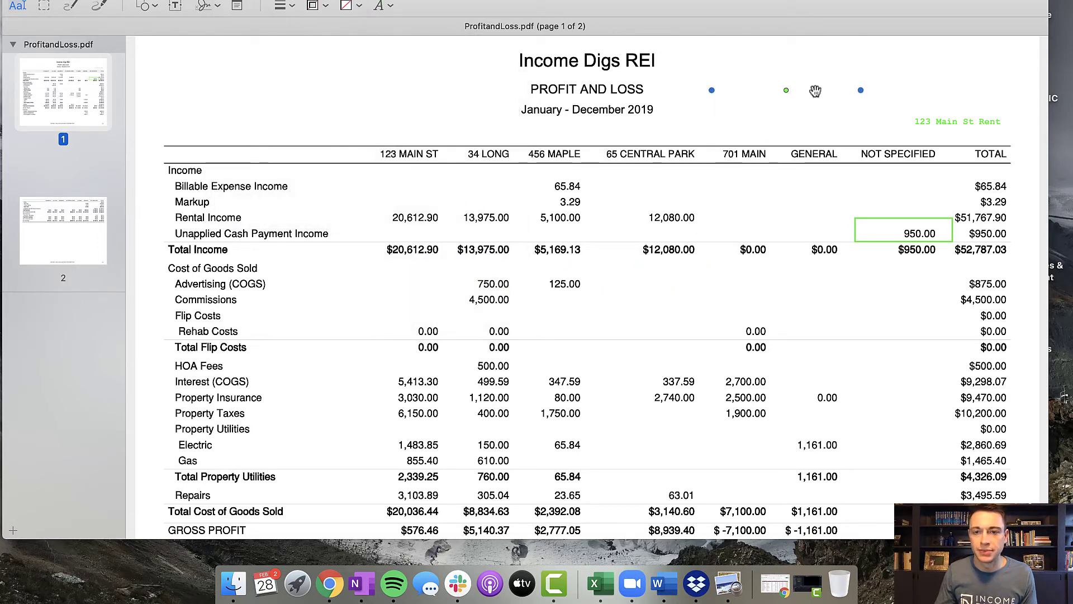
left_click(327, 6)
left_click(290, 38)
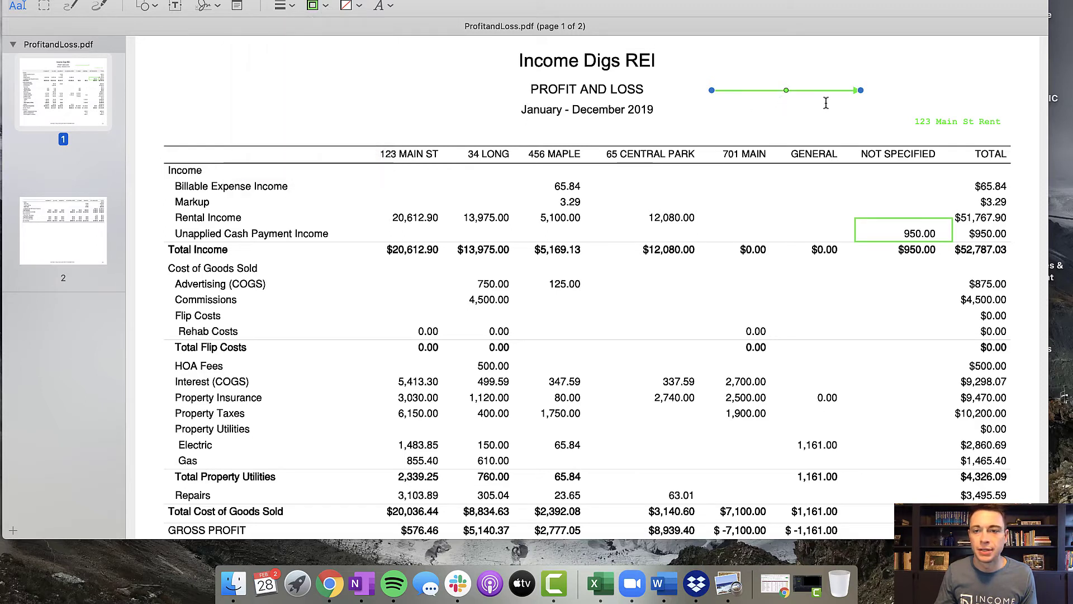
left_click_drag(861, 90, 897, 216)
left_click_drag(712, 91, 964, 134)
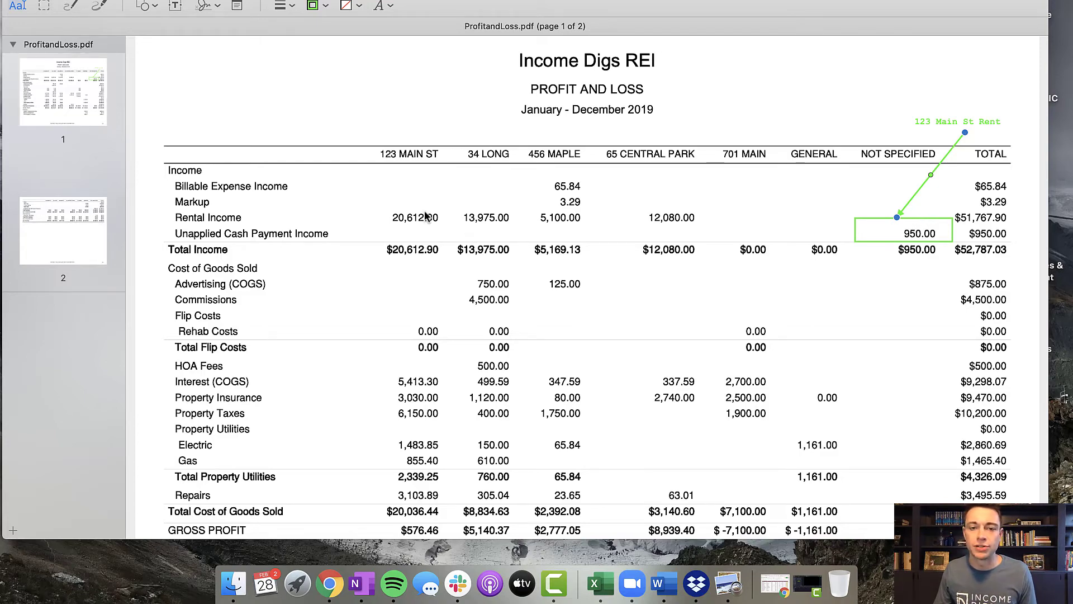
- Copy the green rectangle to page 2 and place it around the Not Specified amount for Unapplied Cash Bill Payment Expense
scroll(932, 230, "down", 3)
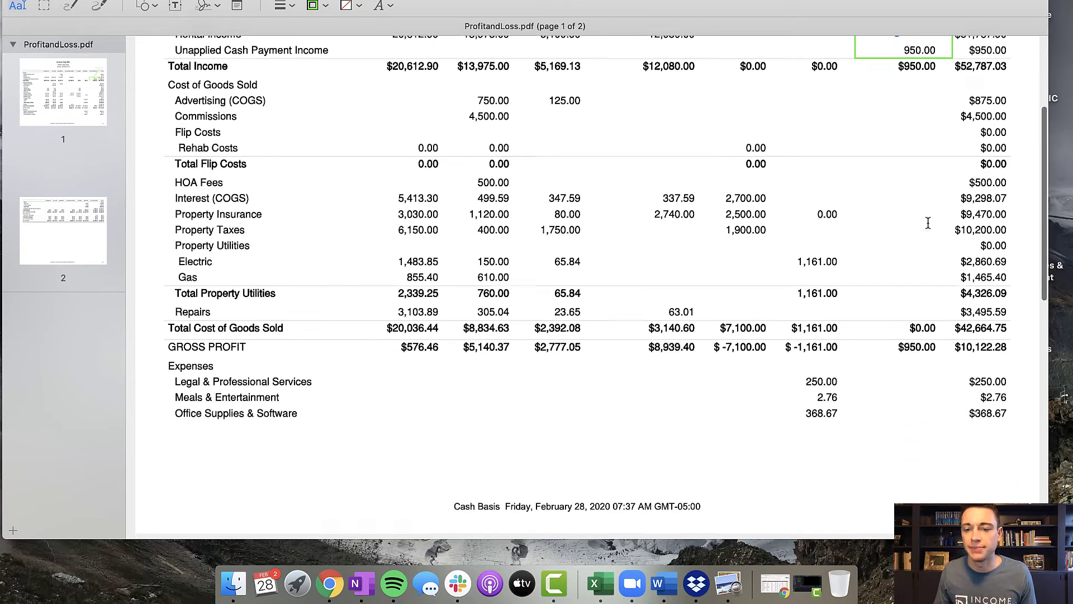
scroll(929, 222, "up", 2)
left_click(929, 157)
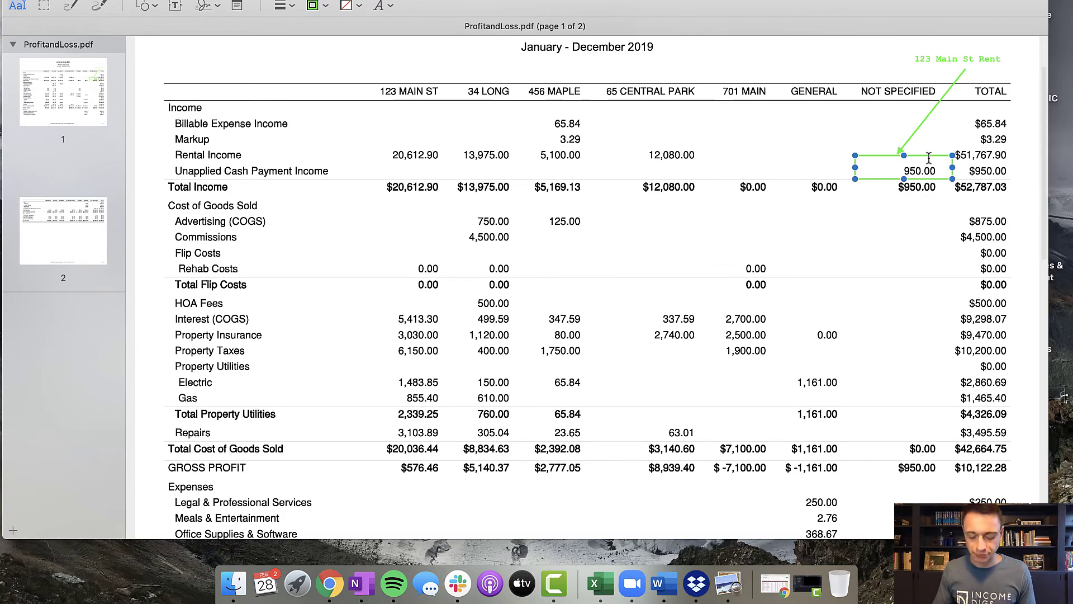
scroll(901, 193, "down", 5)
scroll(894, 383, "down", 2)
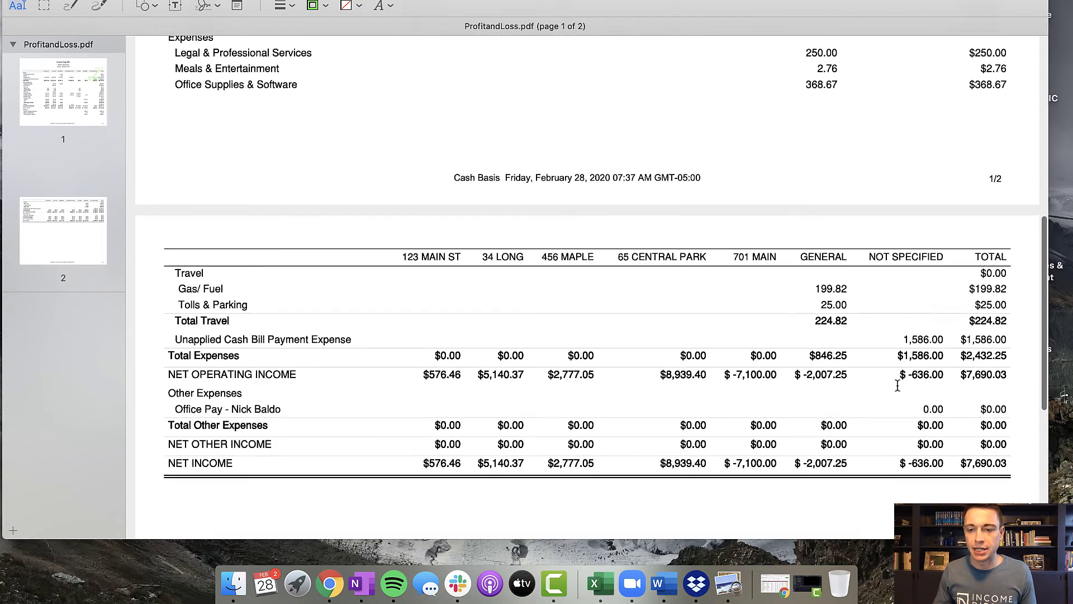
key("super+v")
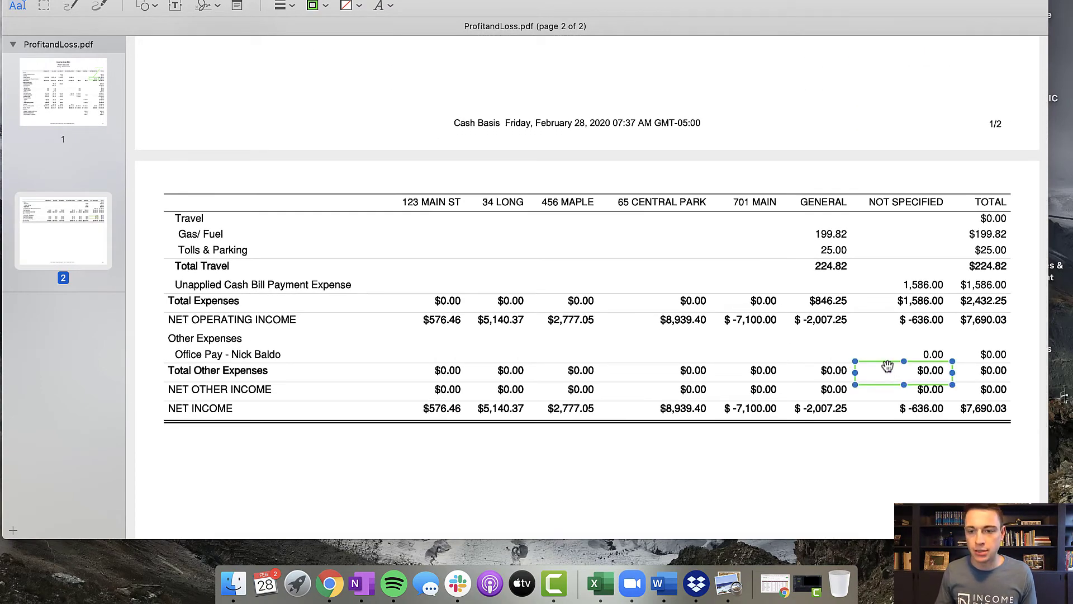
scroll(888, 348, "up", 1)
left_click_drag(883, 380, 894, 290)
- Copy the green rent label from page 1 to page 2 and place it in the Not Specified column above the rectangle
scroll(893, 288, "up", 3)
scroll(891, 264, "up", 7)
left_click(960, 147)
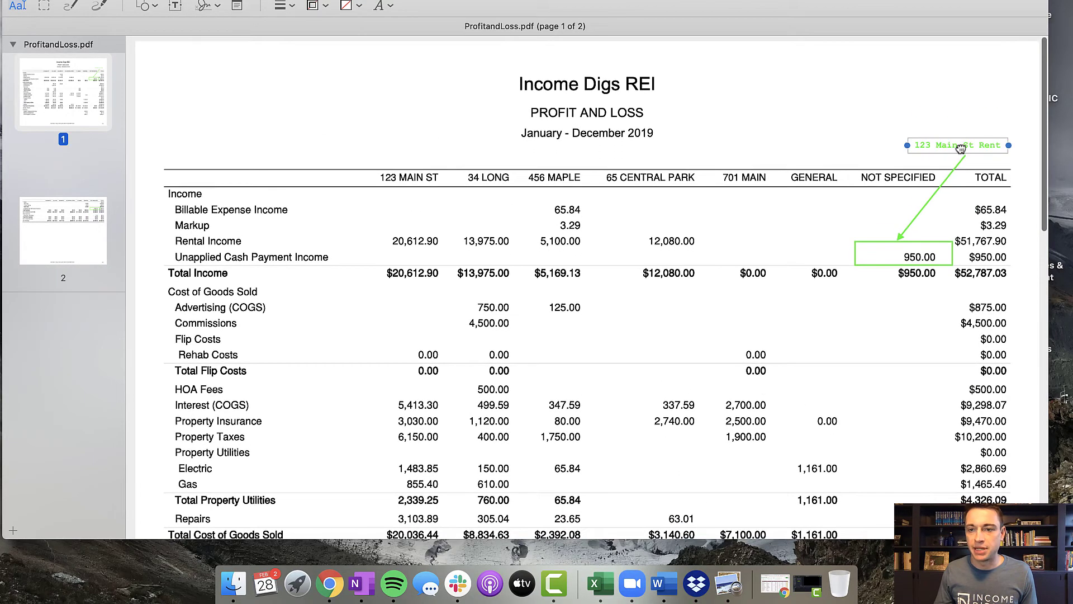
scroll(890, 180, "down", 7)
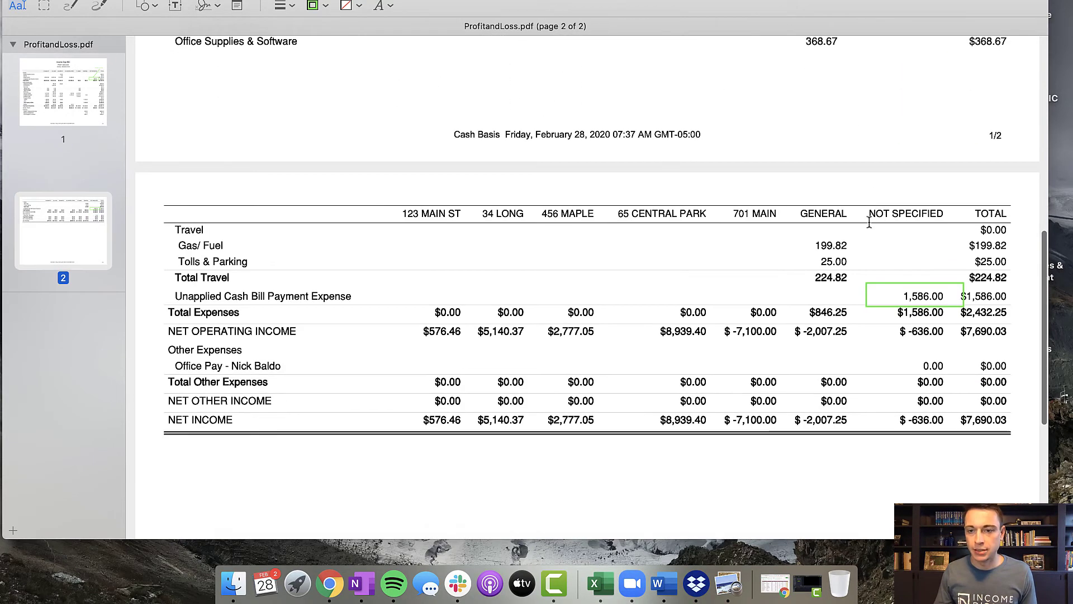
key("super+v")
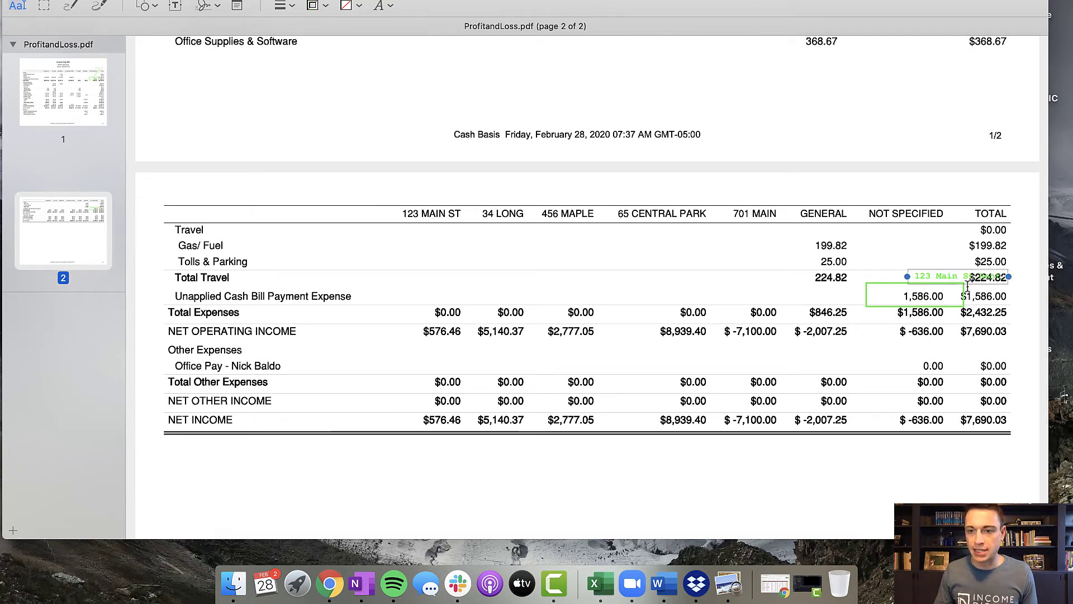
left_click_drag(966, 285, 917, 248)
- Change the copied label's text to "34 Long Repairs" and place it directly above the page 2 rectangle
double_click(912, 244)
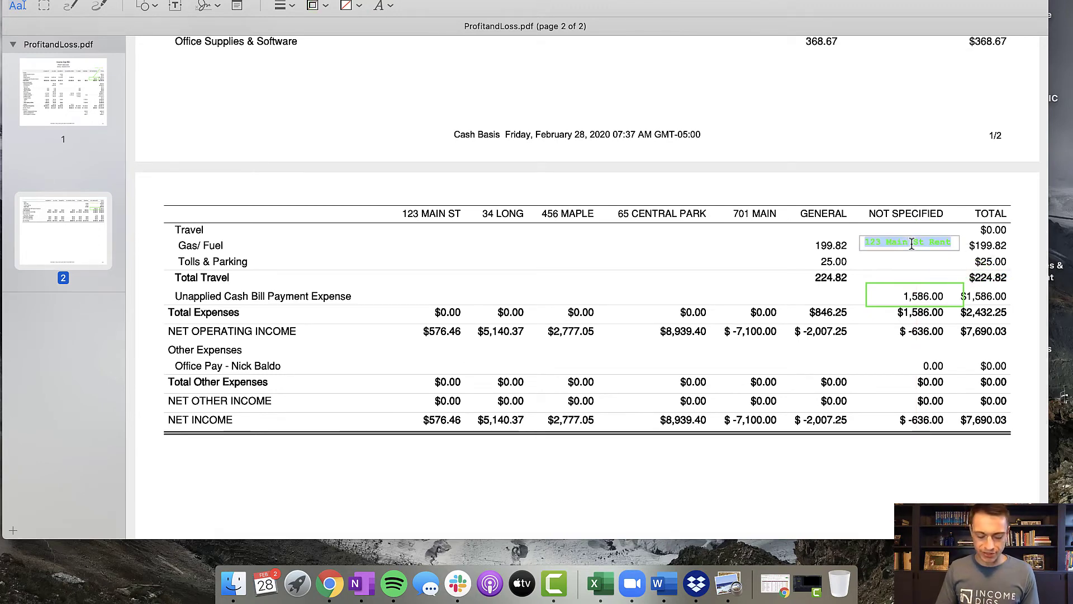
type("34 Long Repairs")
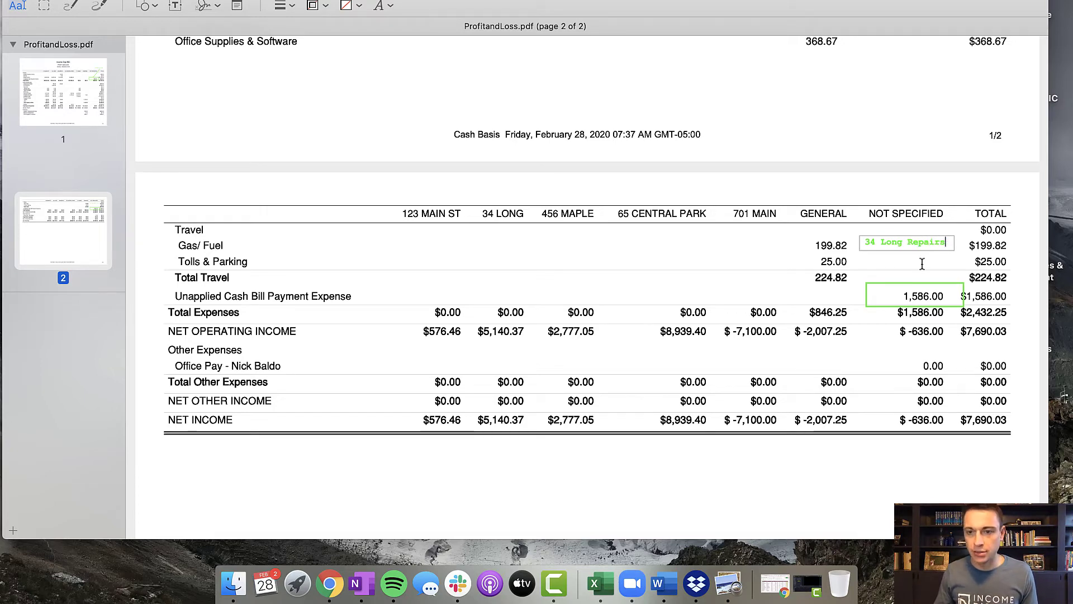
left_click(922, 264)
left_click(917, 243)
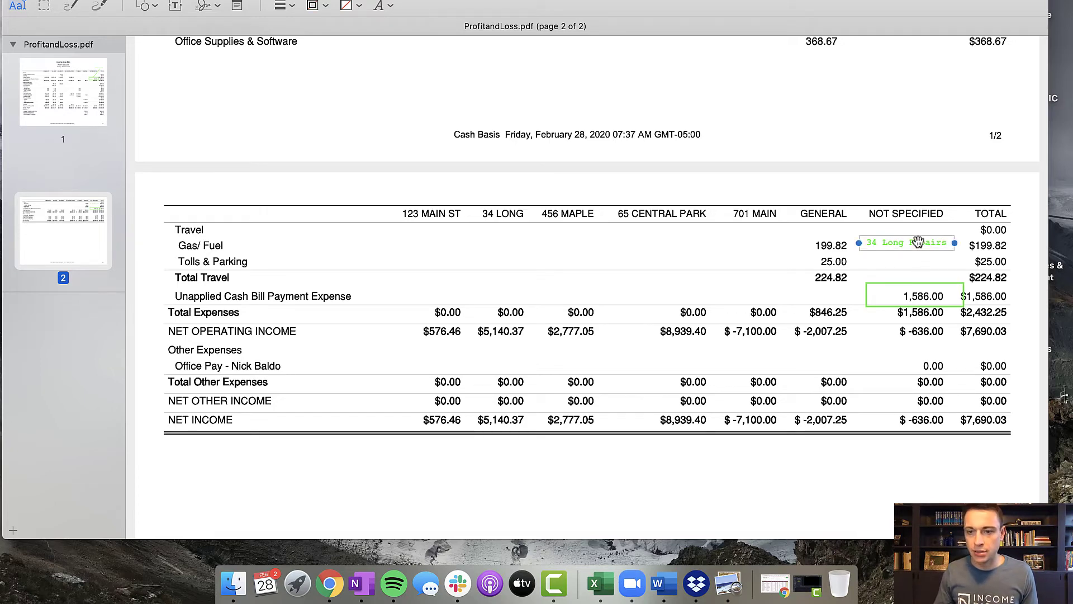
scroll(934, 268, "up", 1)
left_click_drag(928, 246, 945, 272)
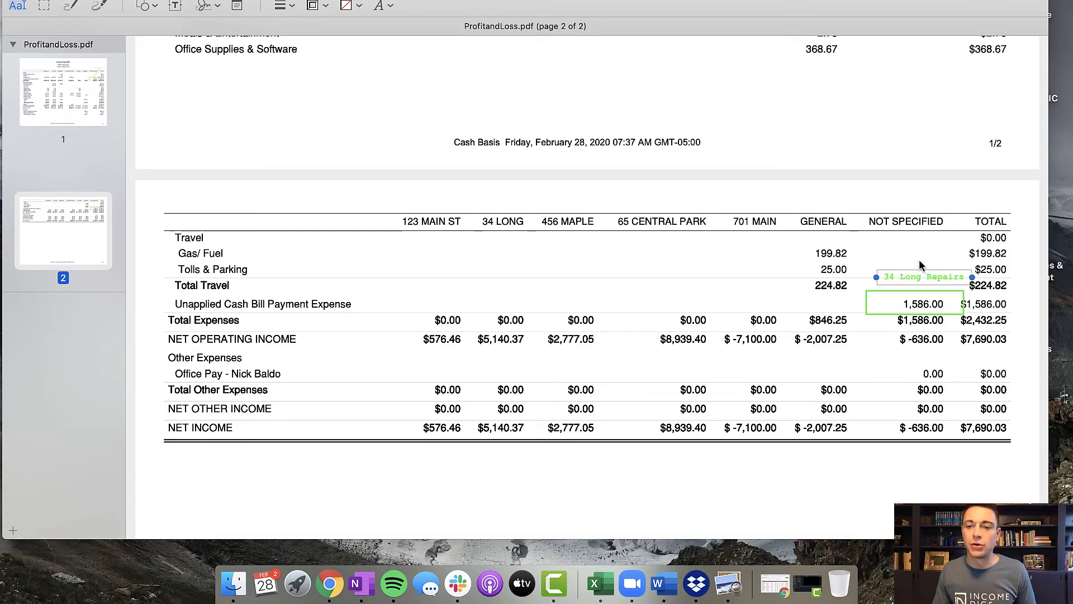
- Deselect the label, switch back to QuickBooks in the browser and close the report's print preview
left_click(605, 256)
scroll(615, 254, "up", 5)
scroll(614, 255, "up", 8)
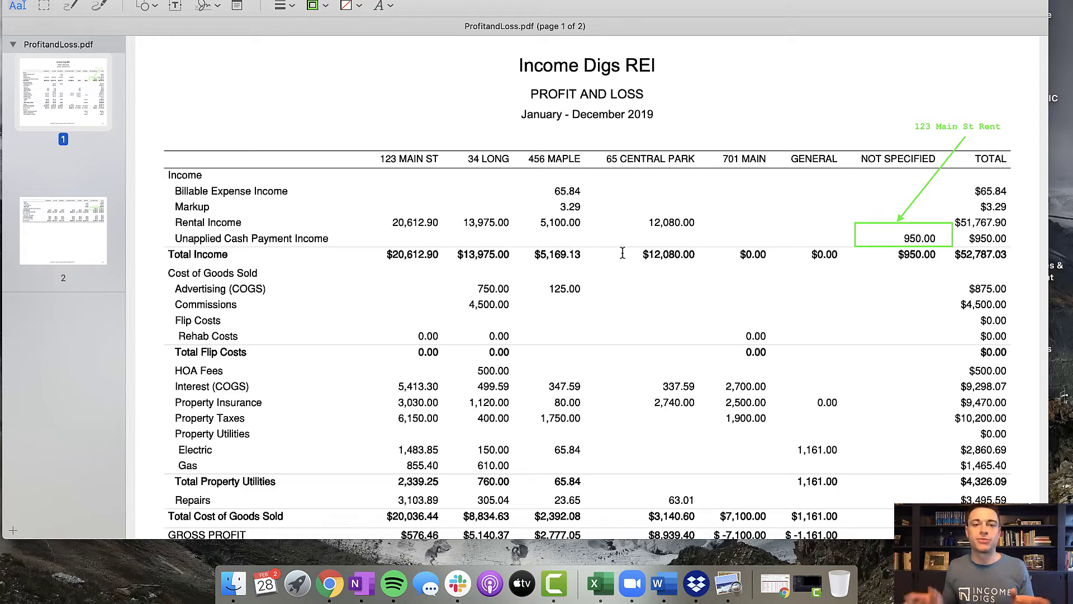
key("ctrl+Right")
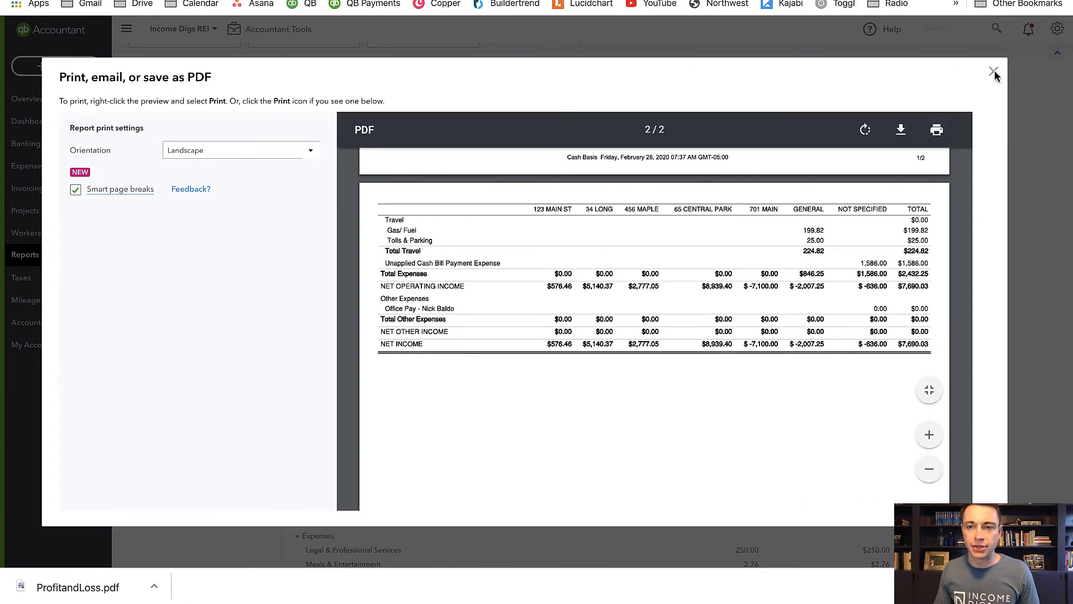
left_click(993, 72)
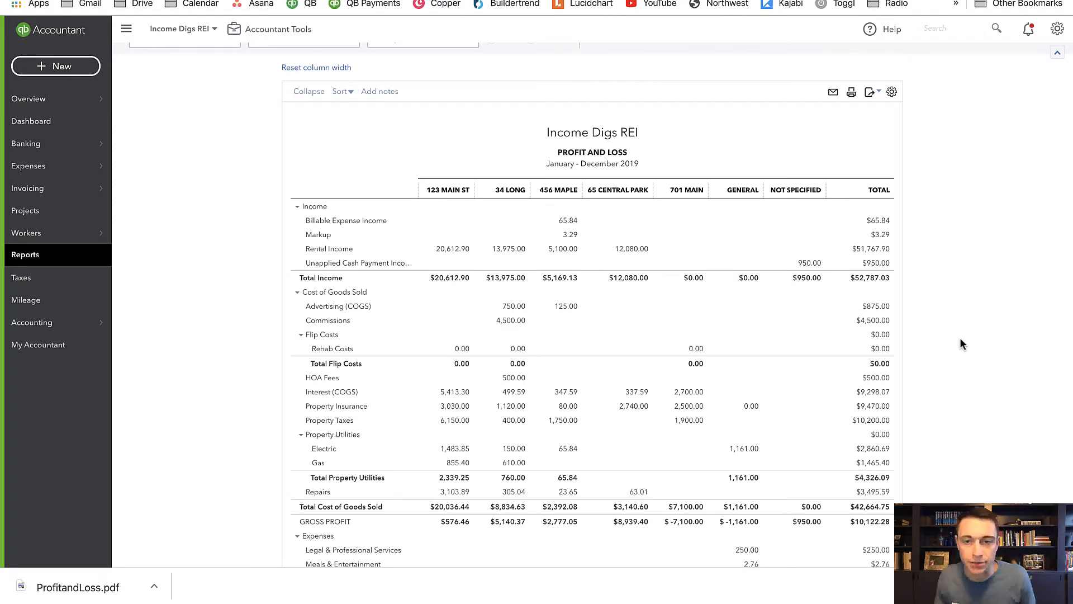
- Drill into the Not Specified amount for Unapplied Cash Payment Income and open the payment's linked invoice
left_click(810, 263)
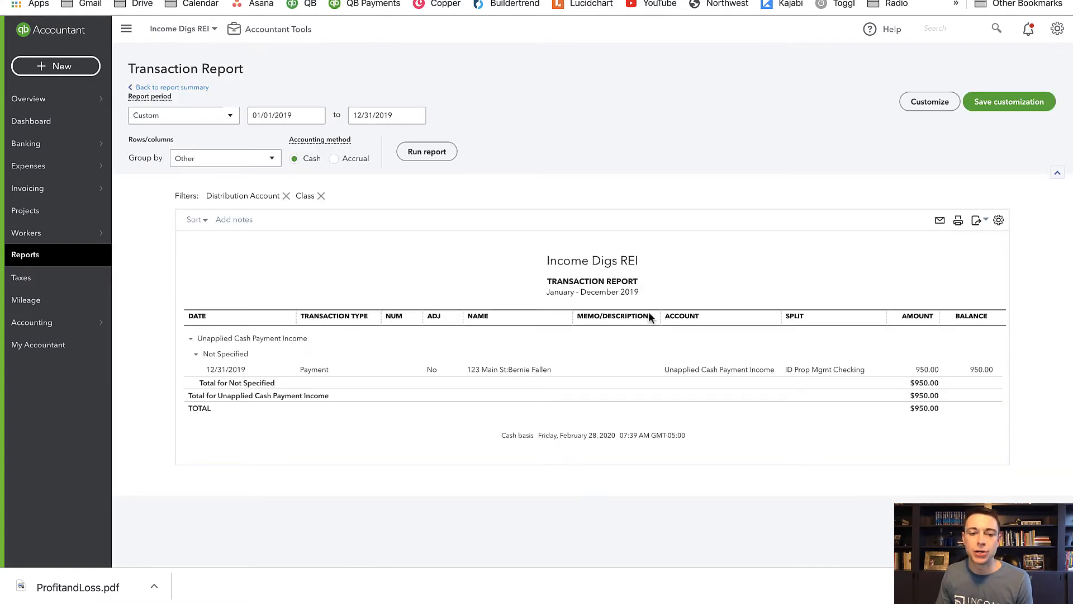
left_click(504, 371)
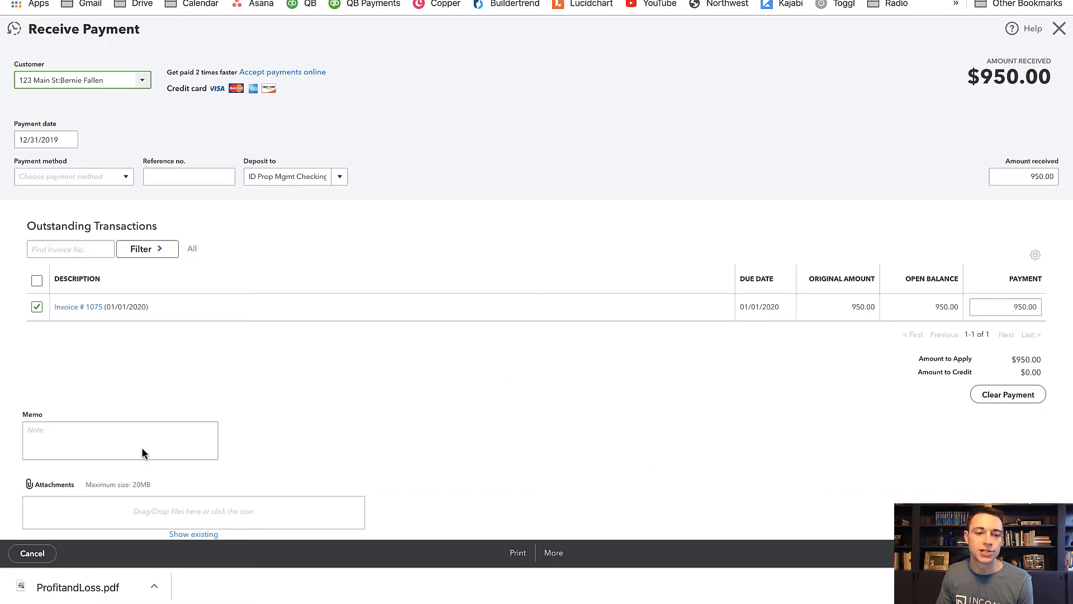
left_click(71, 308)
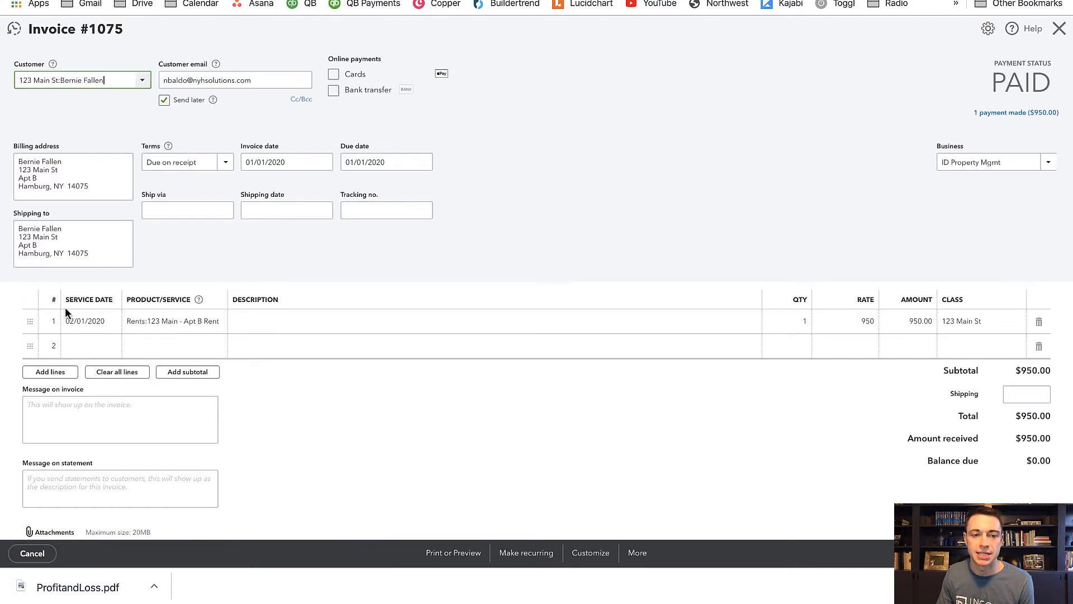
- Set the invoice date to 12/31/2019
left_click(287, 162)
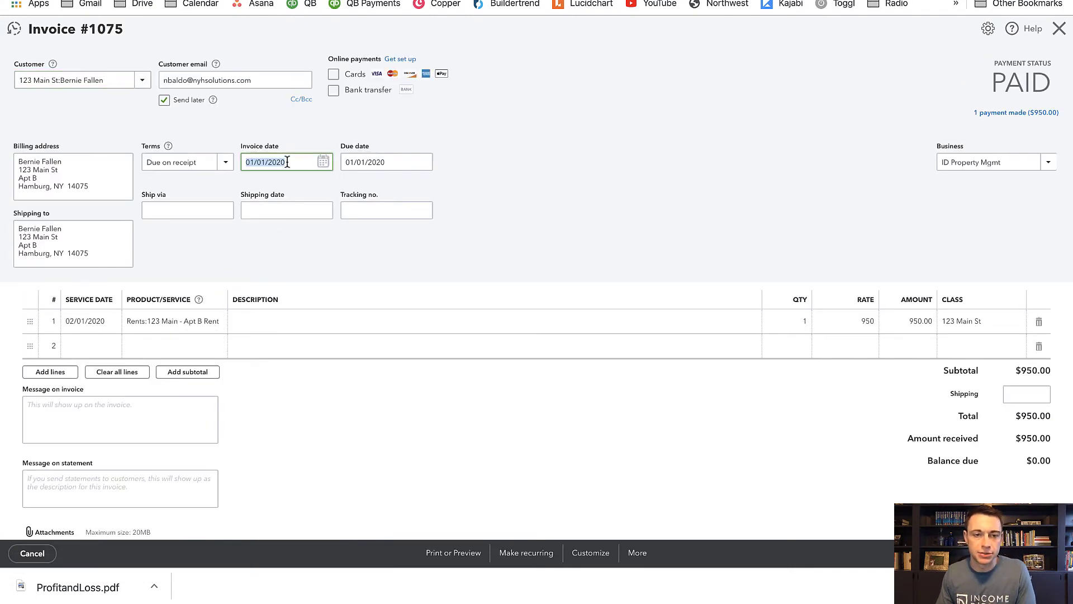
type("12/")
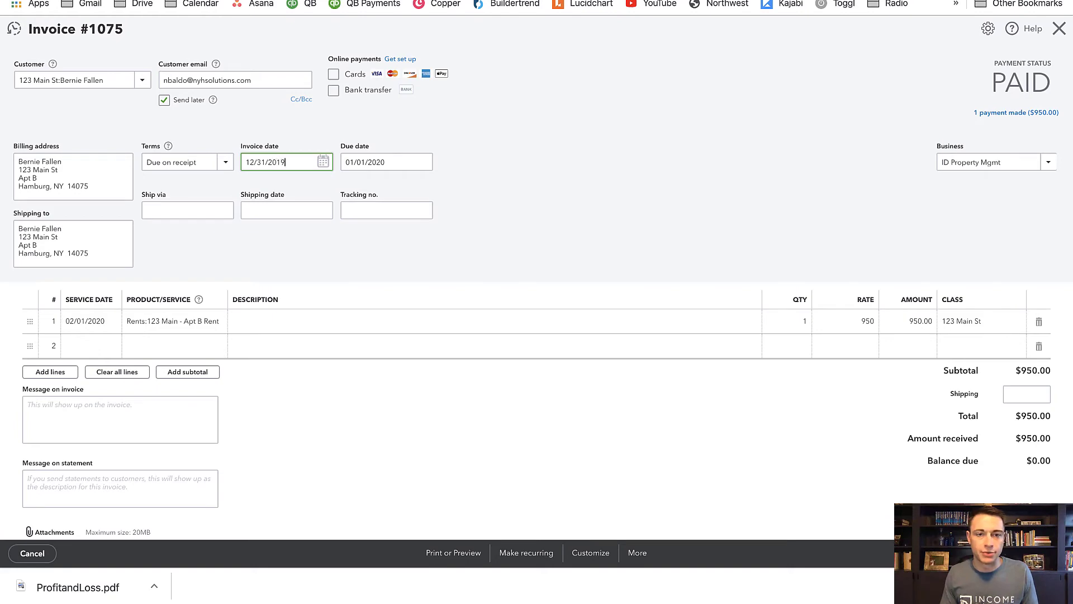
- Save the invoice, confirm modifying the linked transaction, and return to the Profit and Loss summary
left_click(1054, 554)
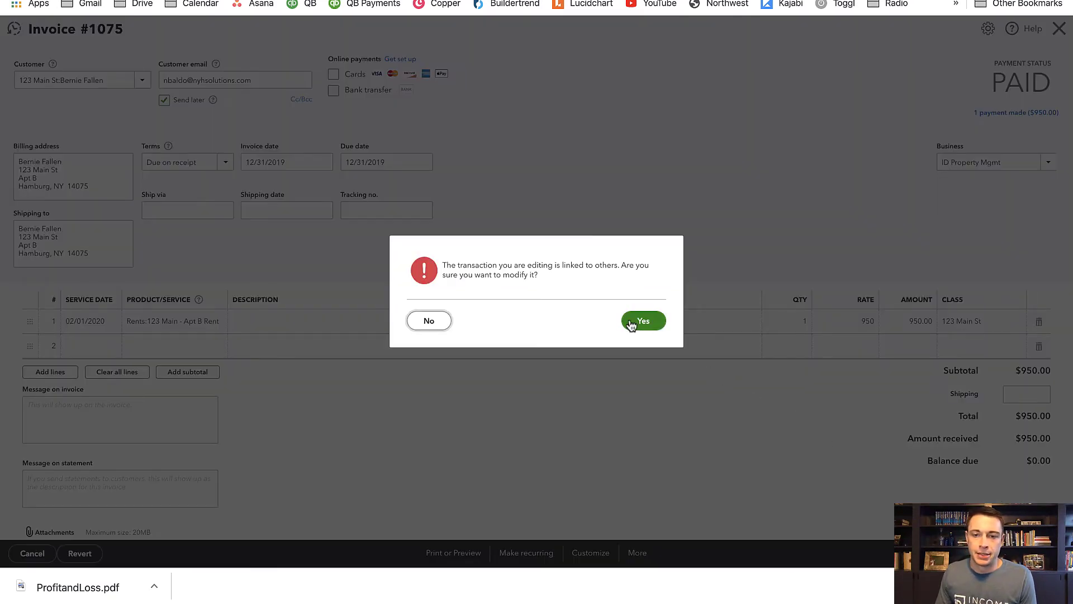
left_click(634, 321)
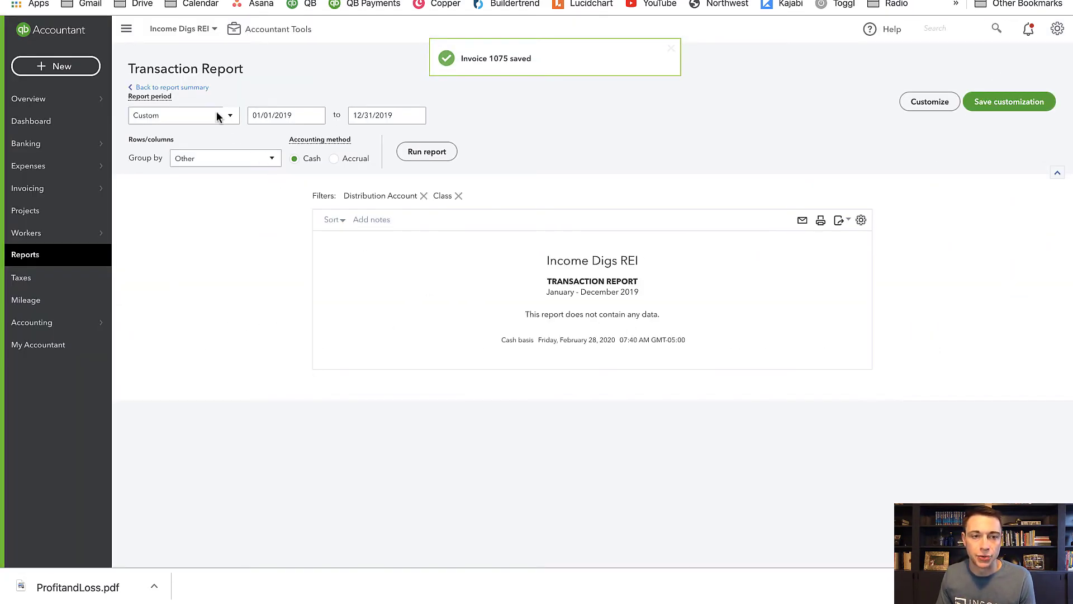
left_click(195, 88)
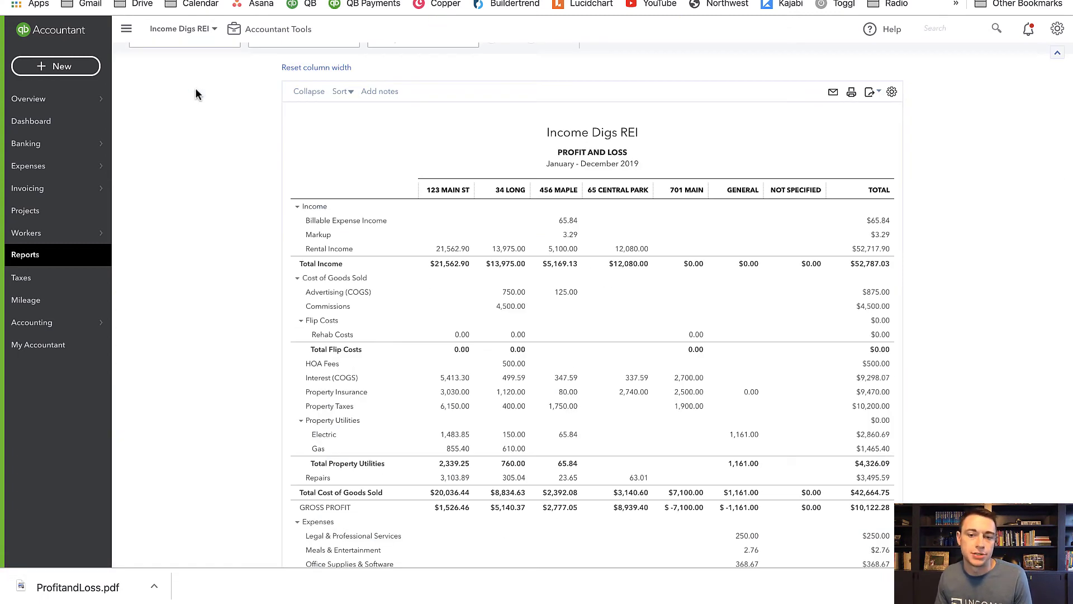
- Drill into the Not Specified amount for Unapplied Cash Bill Payment Expense and open the bill linked to the Lowe's payment
scroll(785, 199, "down", 2)
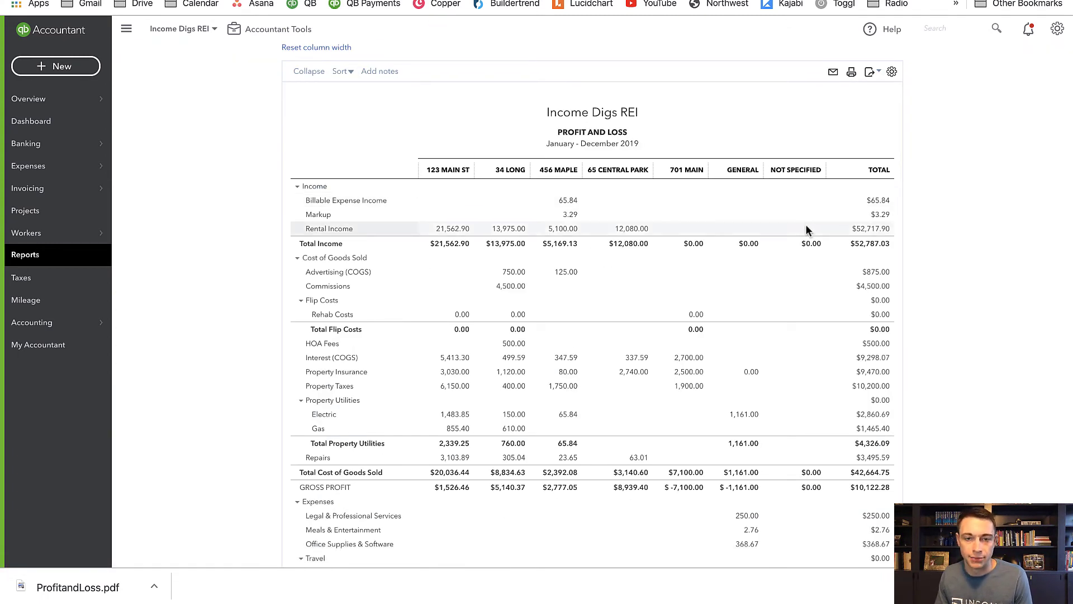
scroll(660, 333, "down", 4)
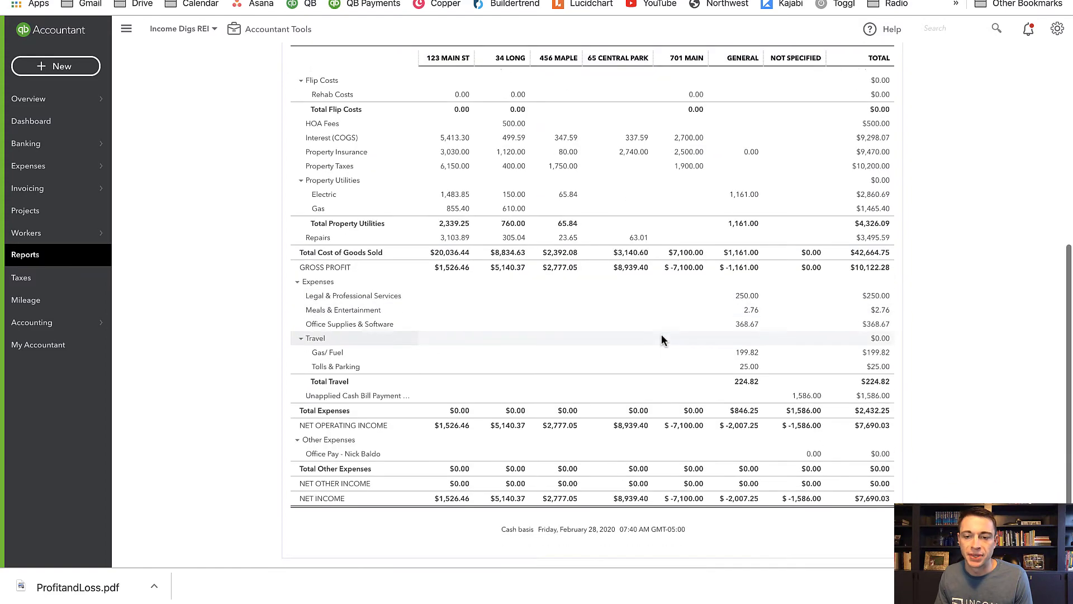
left_click(807, 377)
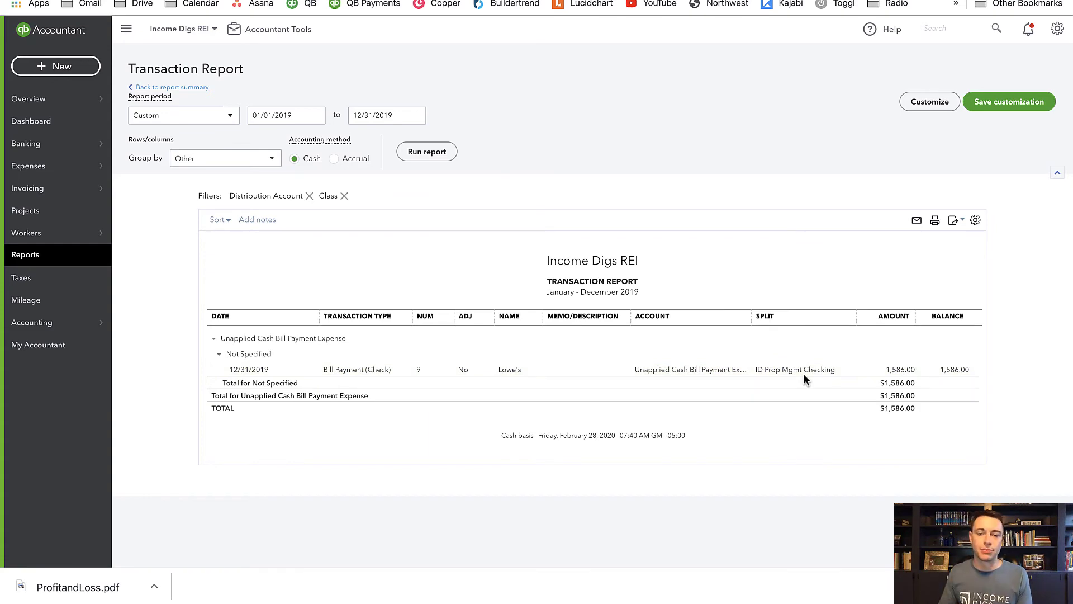
left_click(698, 373)
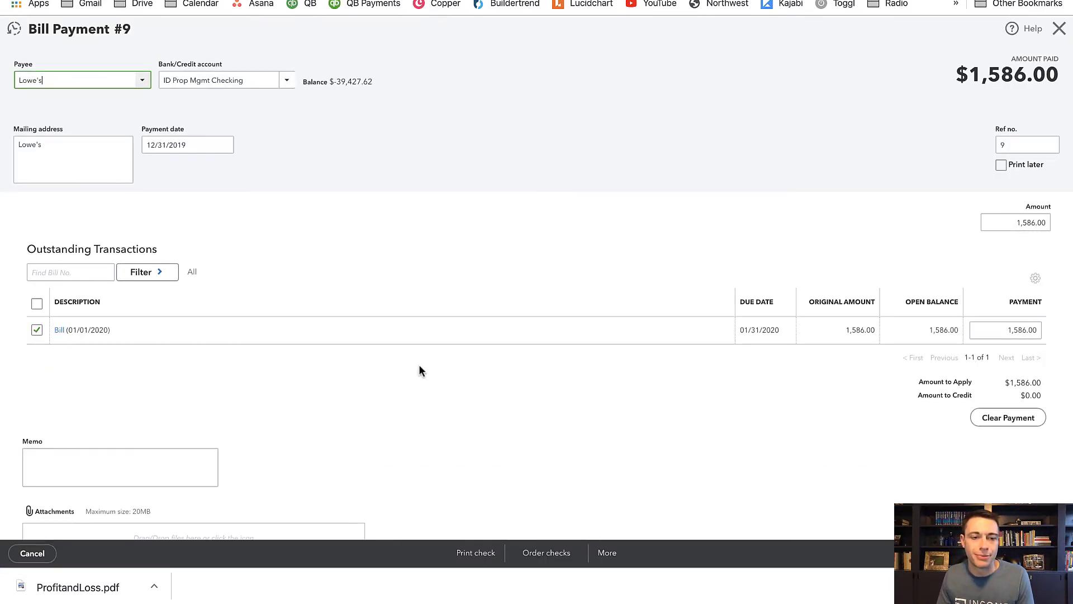
left_click(58, 331)
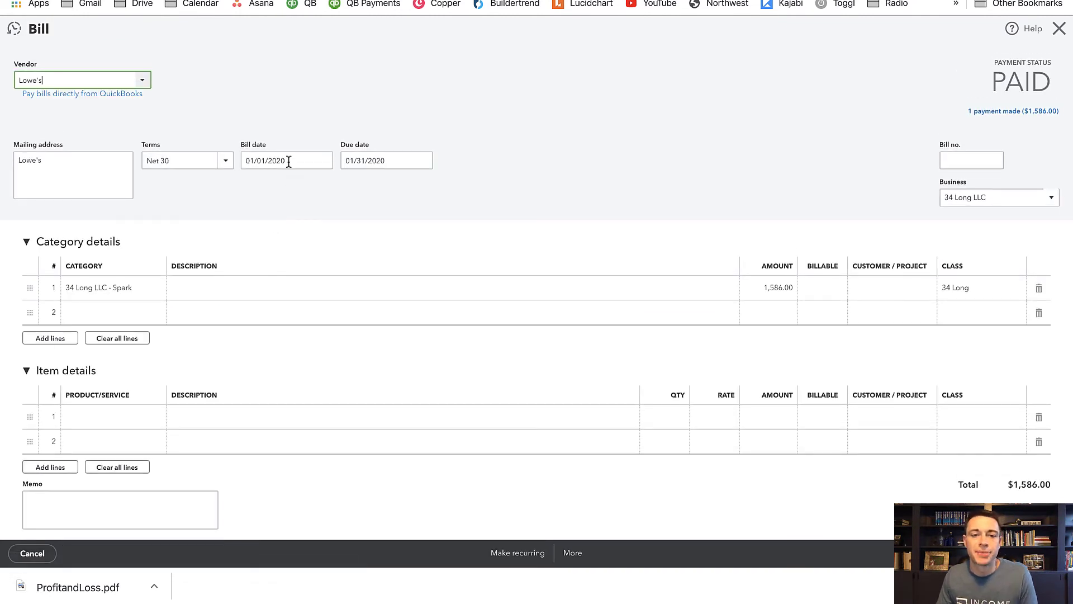
- Set the Lowe's bill date to 12/31/2019 and save the bill, accepting the linked-transaction change
left_click(288, 161)
type("19")
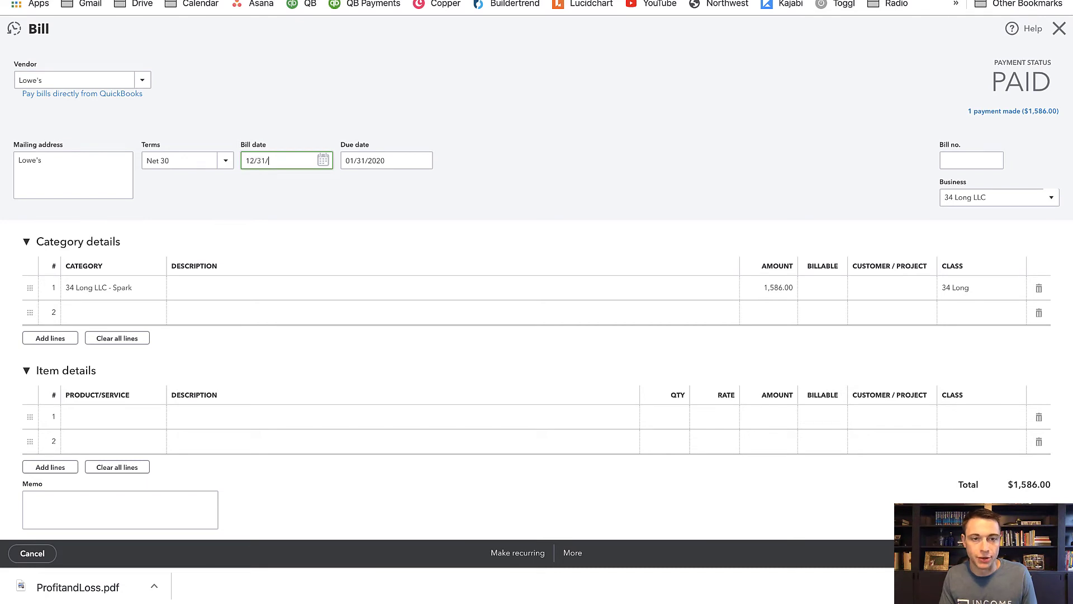
key("Tab")
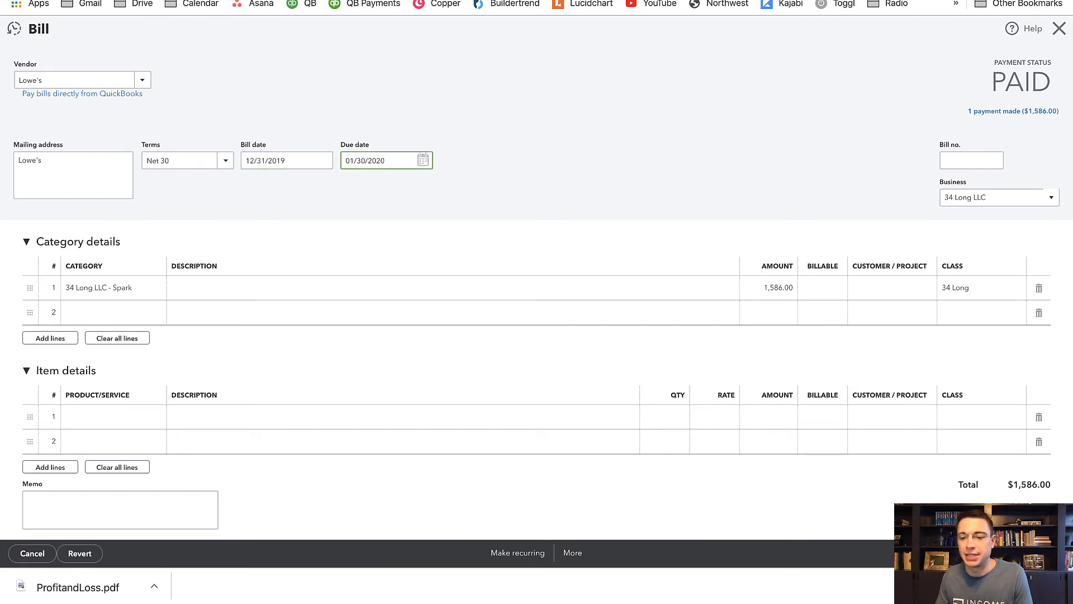
key("ctrl+alt+d")
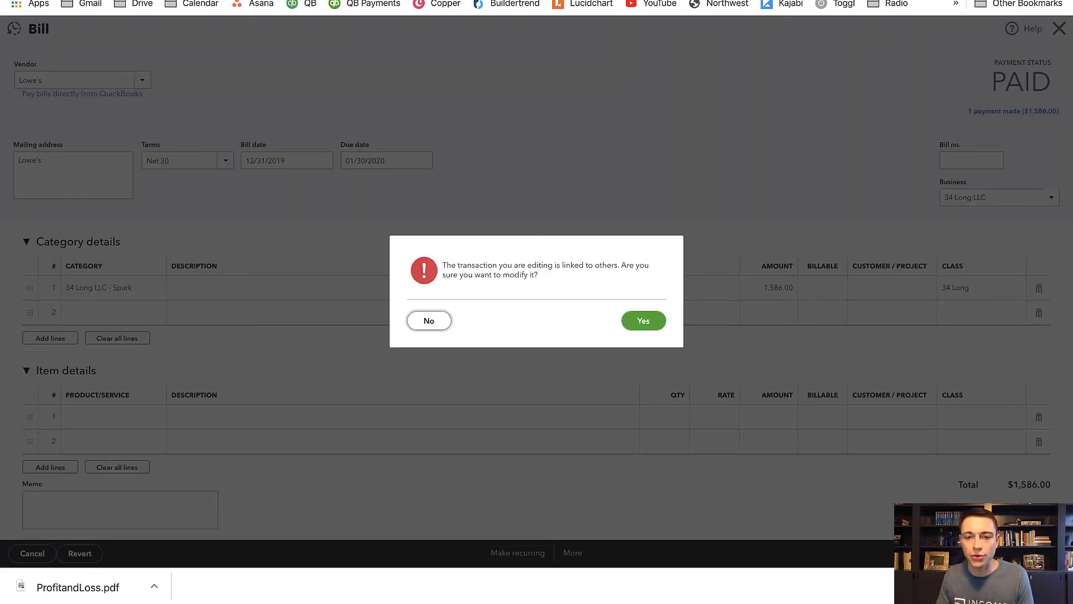
left_click(631, 327)
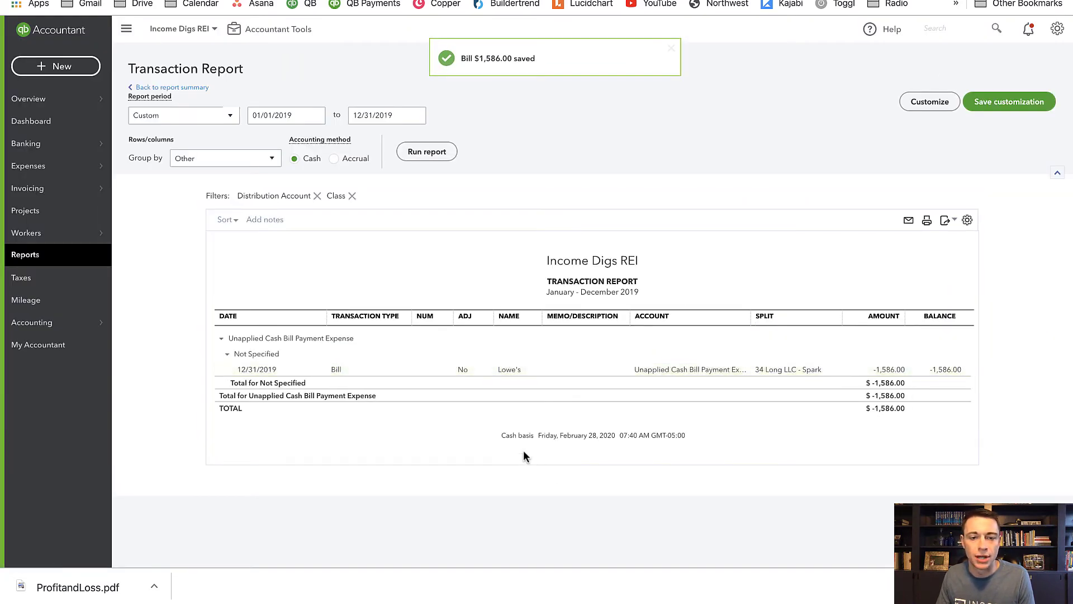
- Reopen the Lowe's bill, re-save its linked bill payment, and return to the Profit and Loss summary
left_click(670, 370)
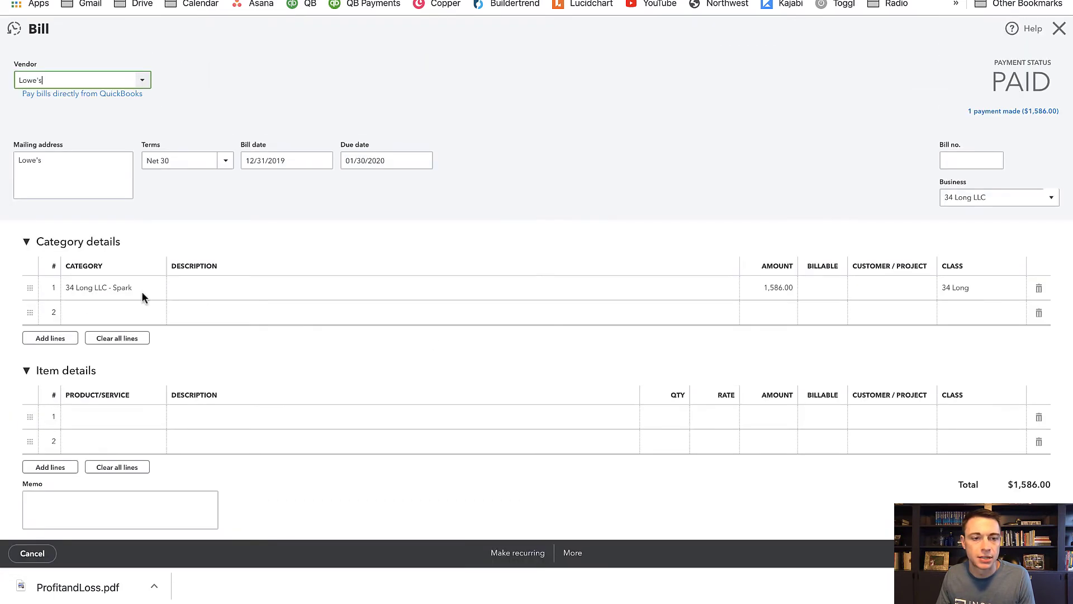
left_click(1008, 114)
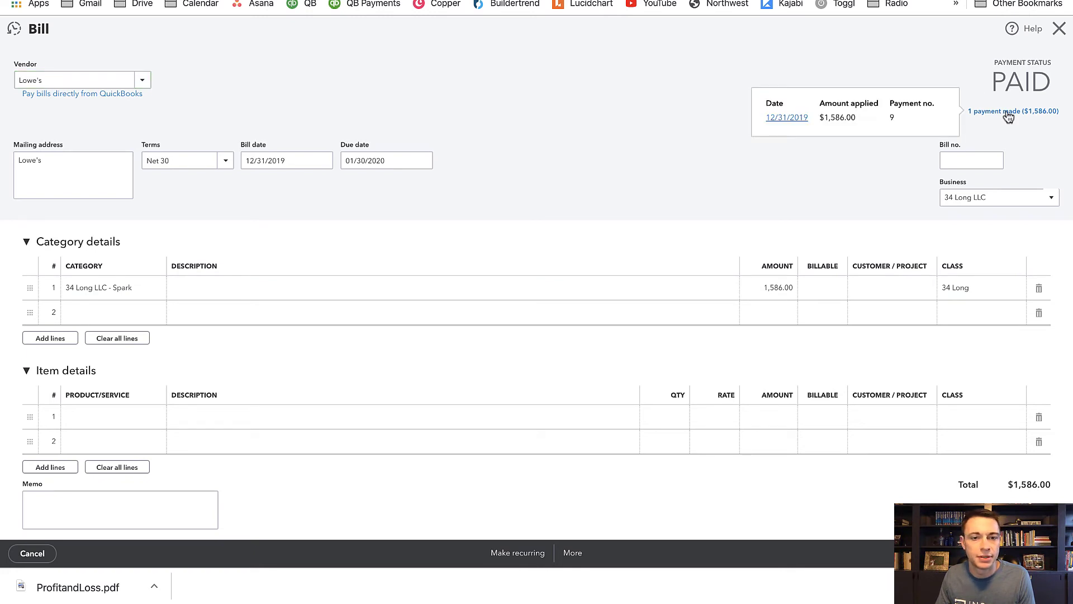
left_click(780, 117)
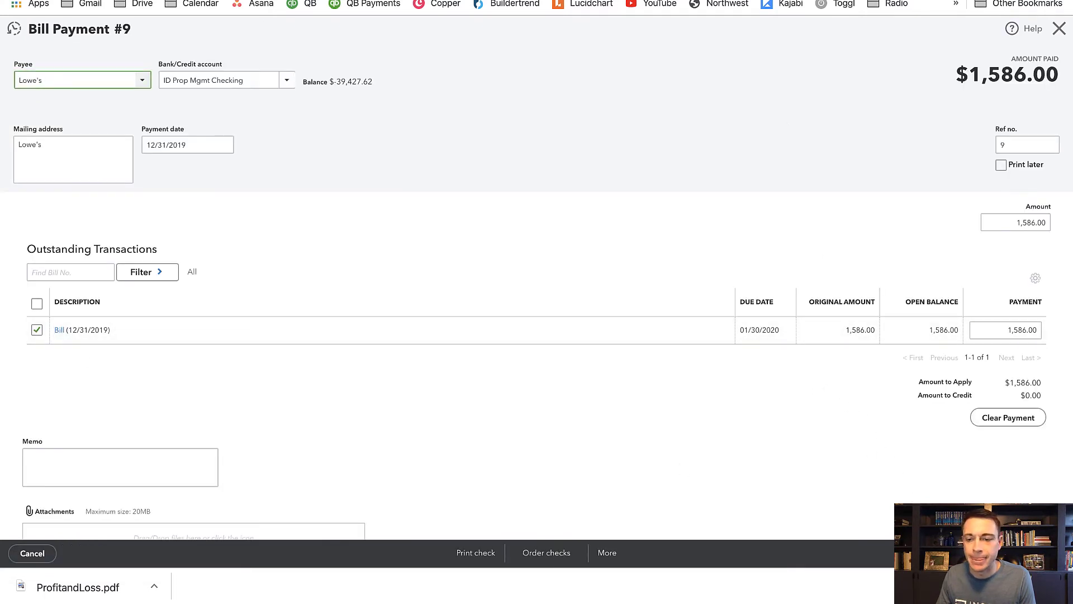
left_click(1004, 552)
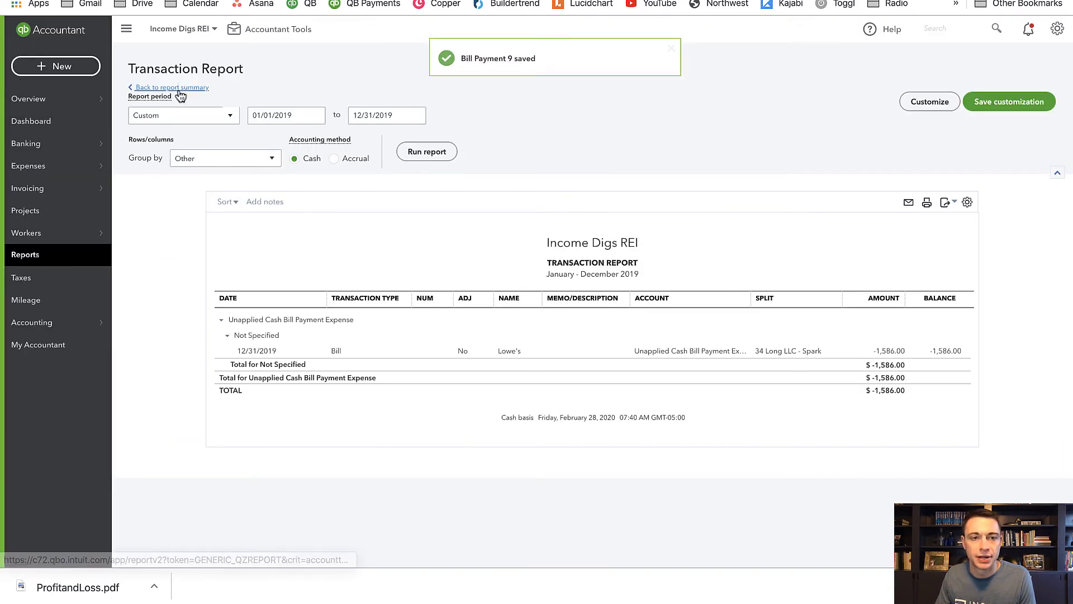
left_click(177, 89)
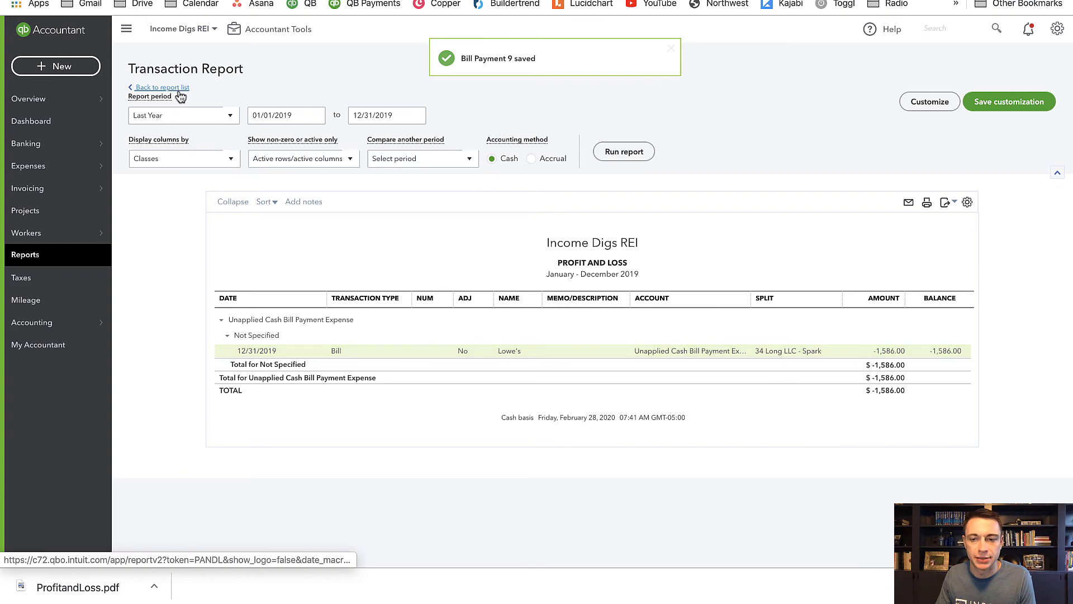
- Drill into the Not Specified amount for Unapplied Cash Bill Payment Expense again and open the Lowe's bill
scroll(581, 330, "down", 8)
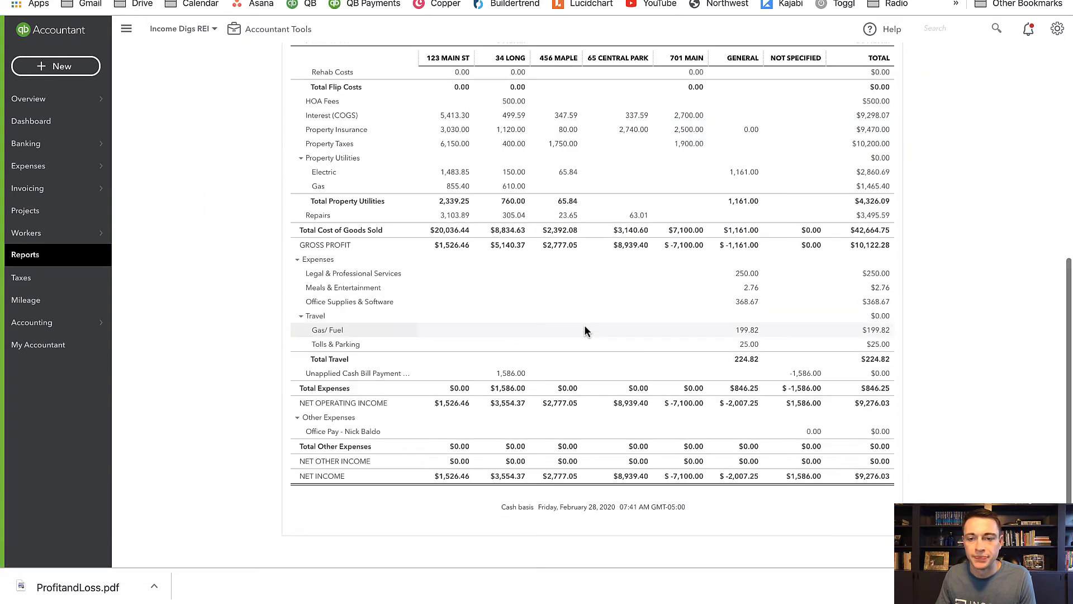
left_click(815, 375)
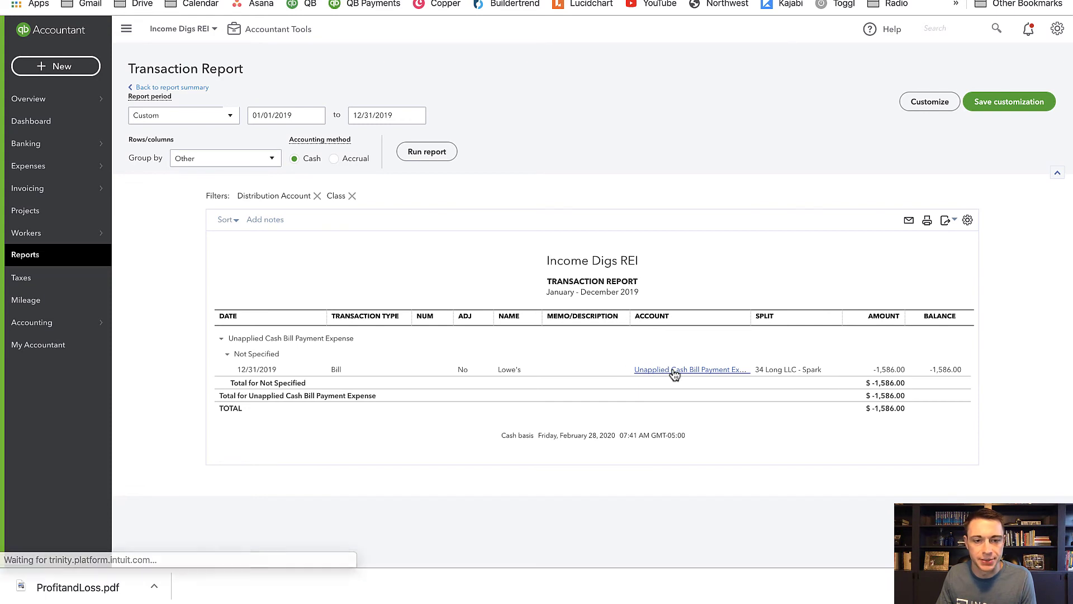
left_click(674, 370)
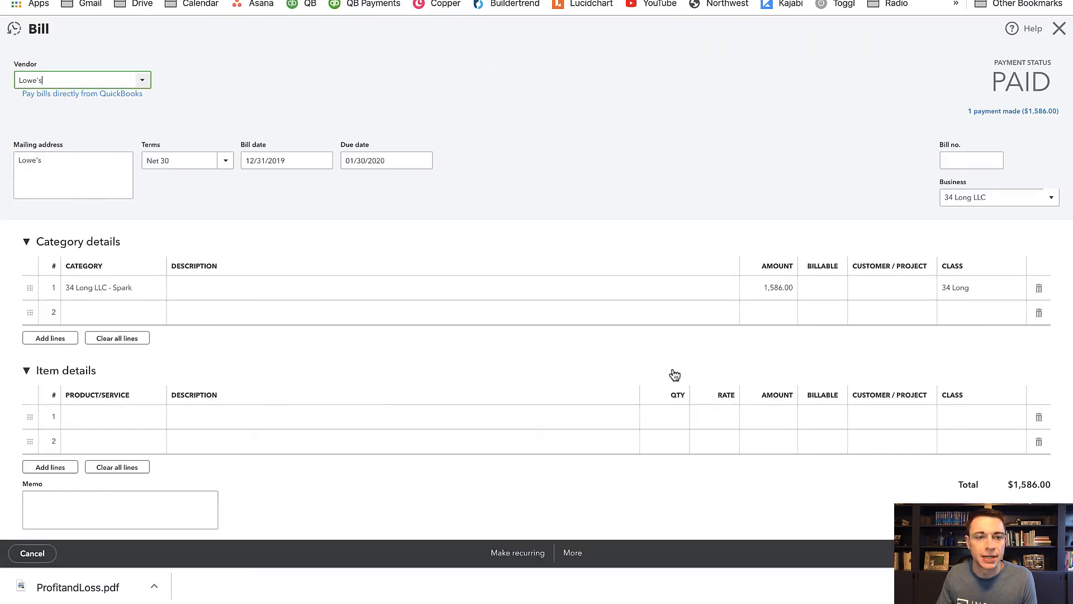
- Set the Lowe's bill due date to 12/31/2019 and save the bill, accepting the linked-transaction change
left_click(333, 157)
left_click(363, 160)
type("1")
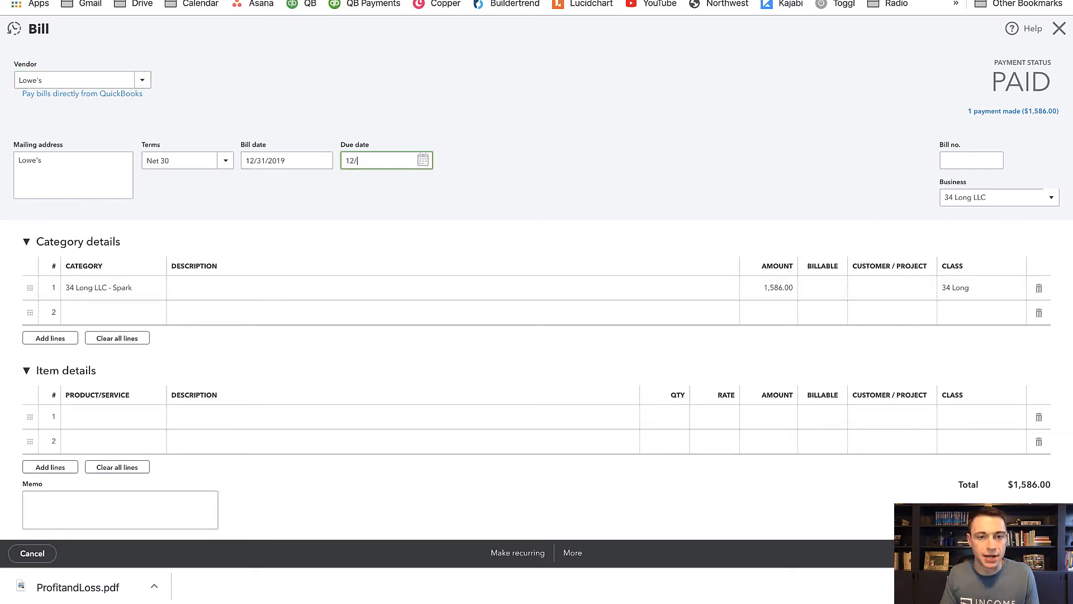
key("Tab")
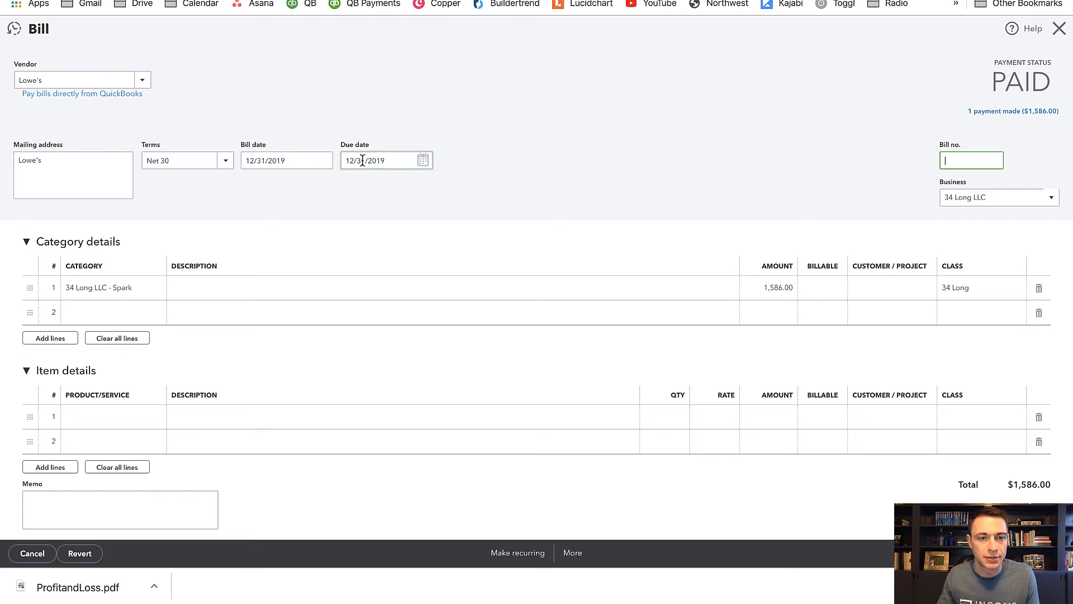
key("ctrl+alt+s")
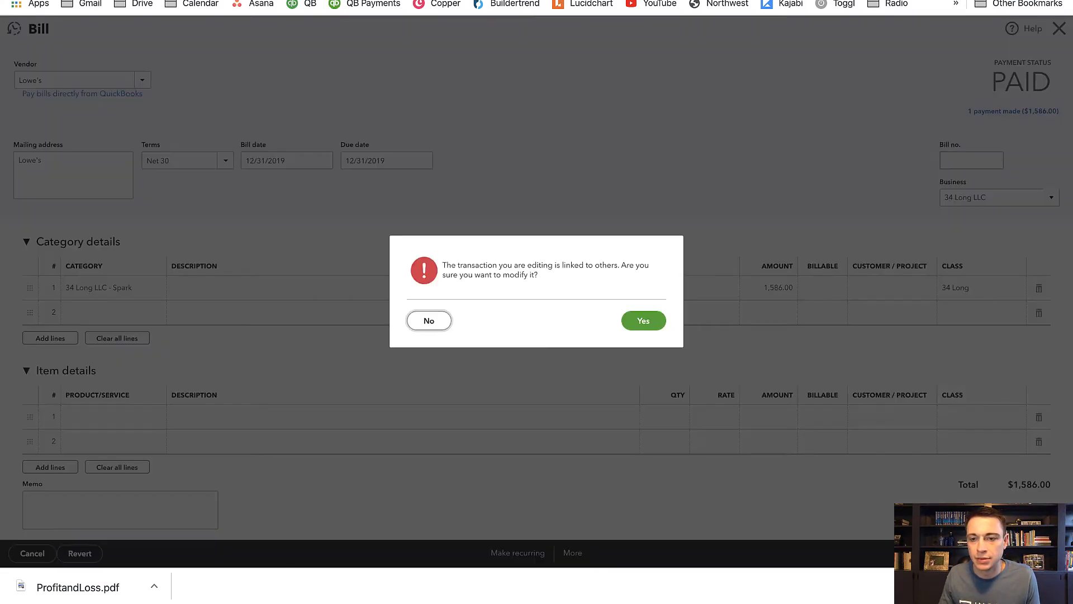
left_click(661, 323)
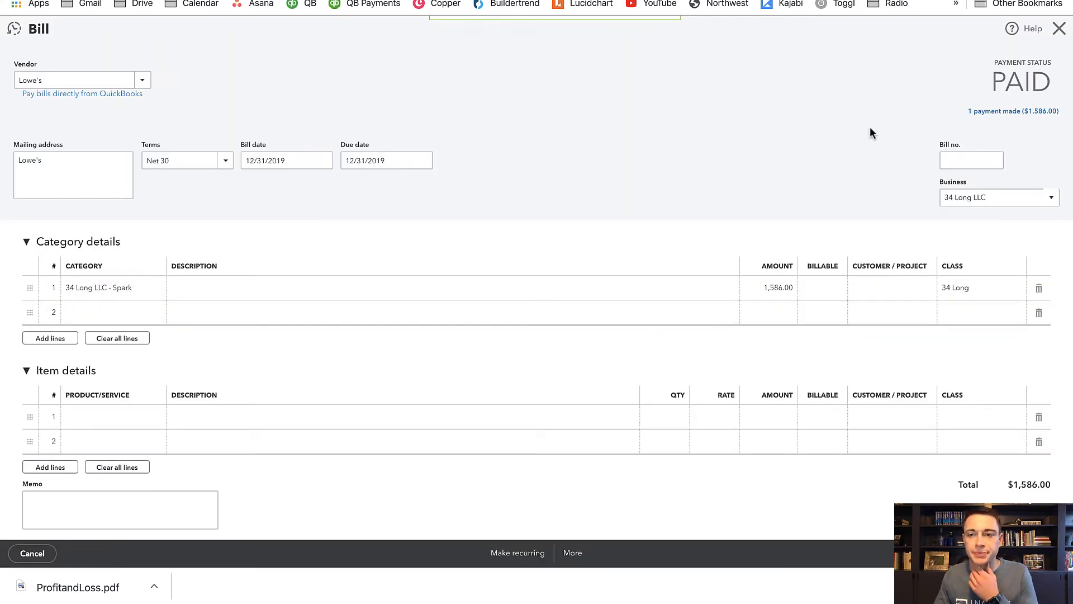
- Review the payment linked to the Lowe's bill and close it without changes
left_click(993, 117)
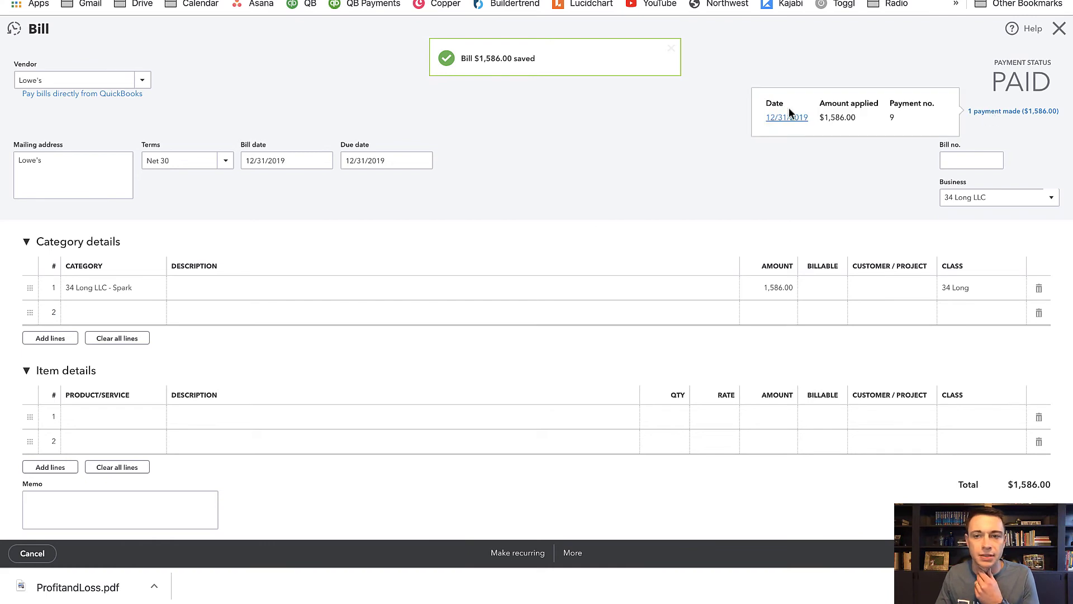
left_click(777, 117)
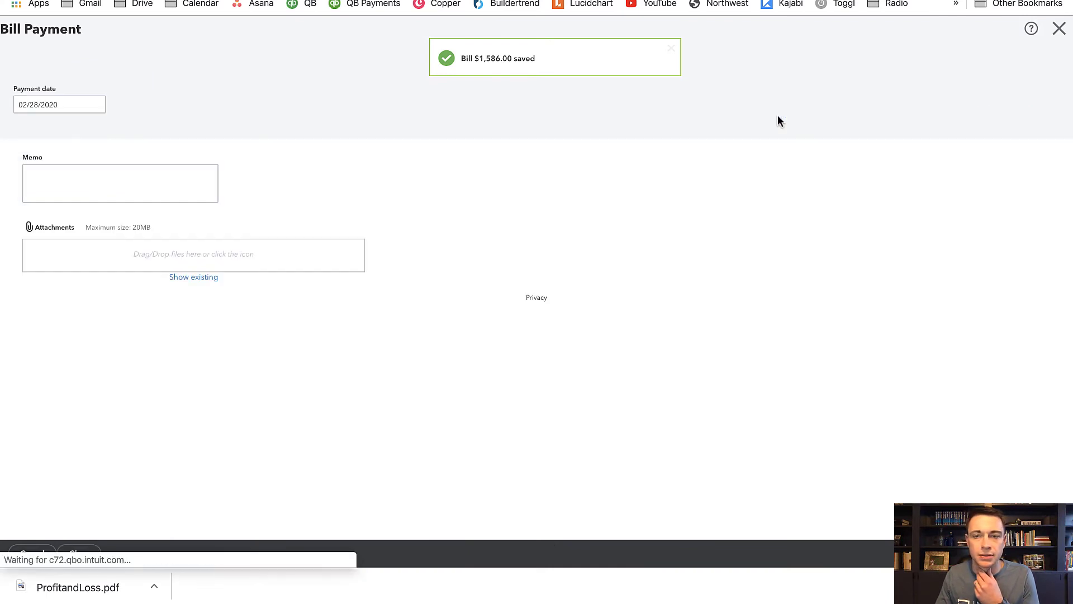
left_click(1050, 40)
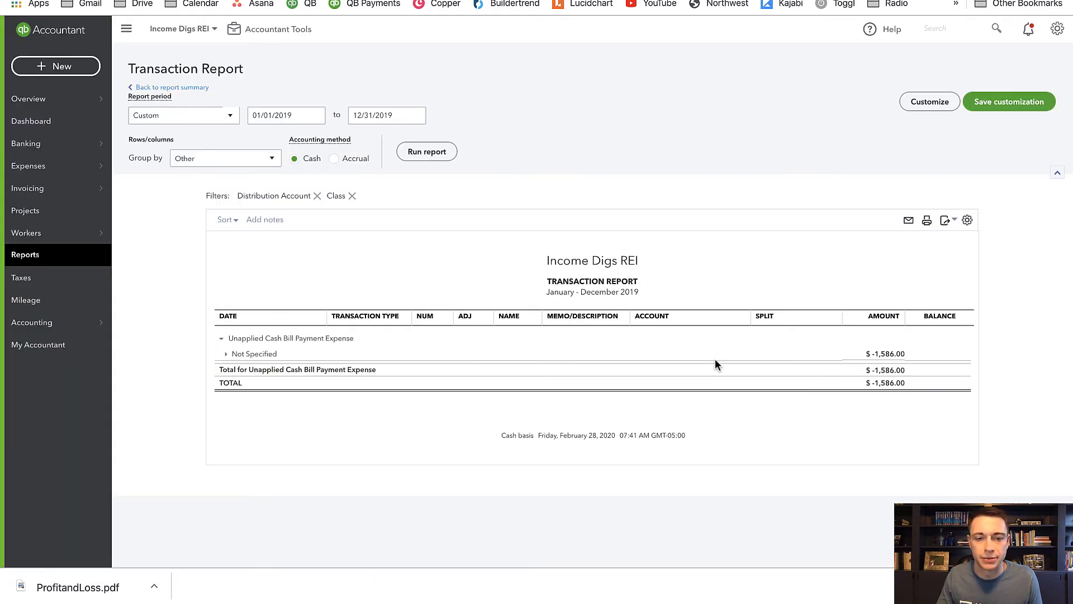
- Open the Lowe's bill from the expanded Not Specified group and delete its linked bill payment
left_click(227, 355)
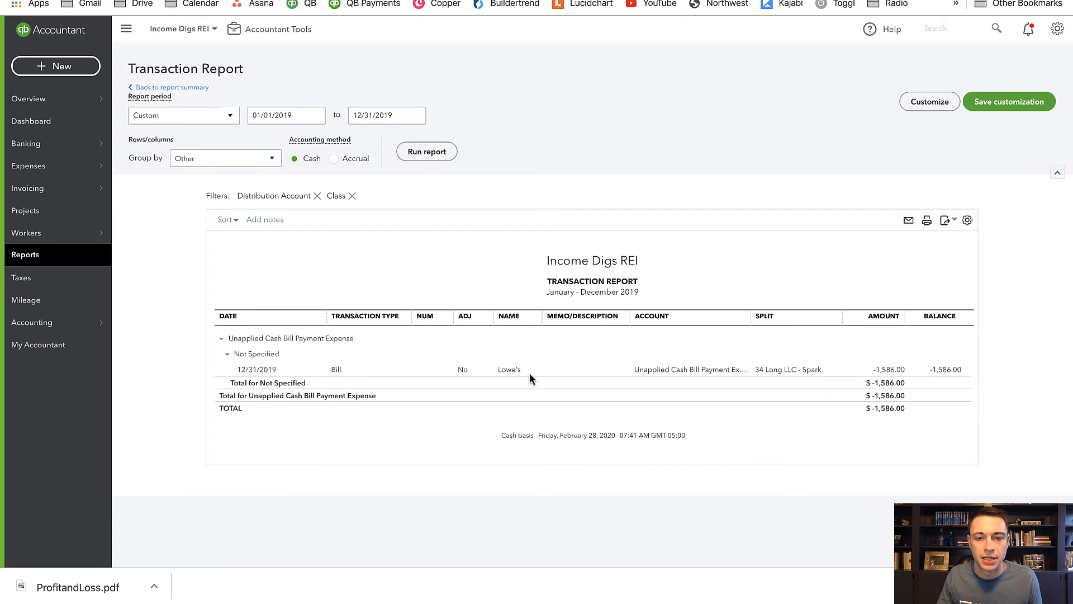
left_click(656, 373)
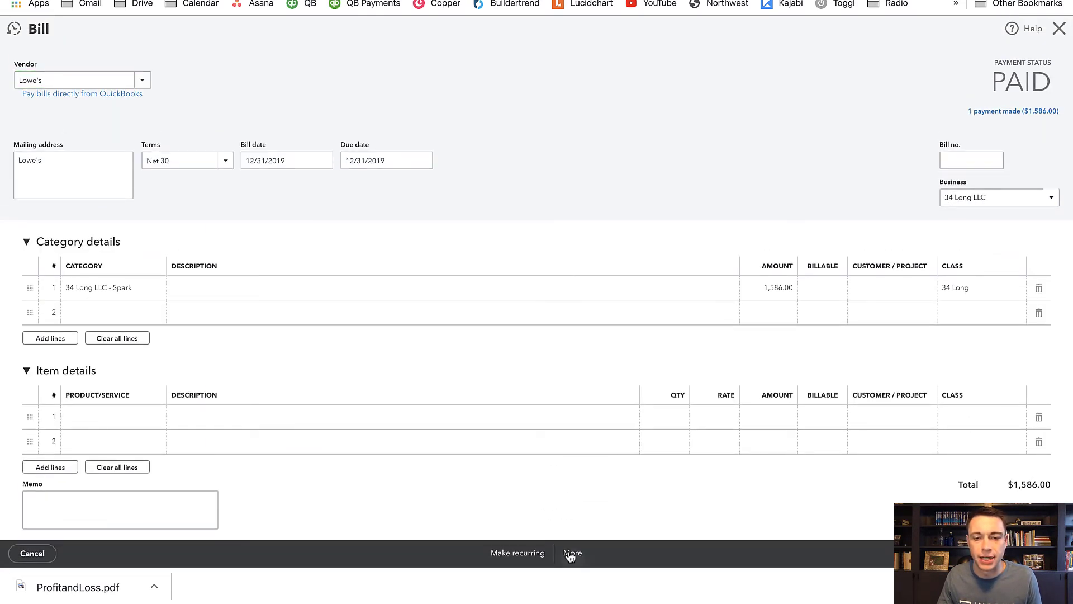
left_click(571, 554)
left_click(988, 110)
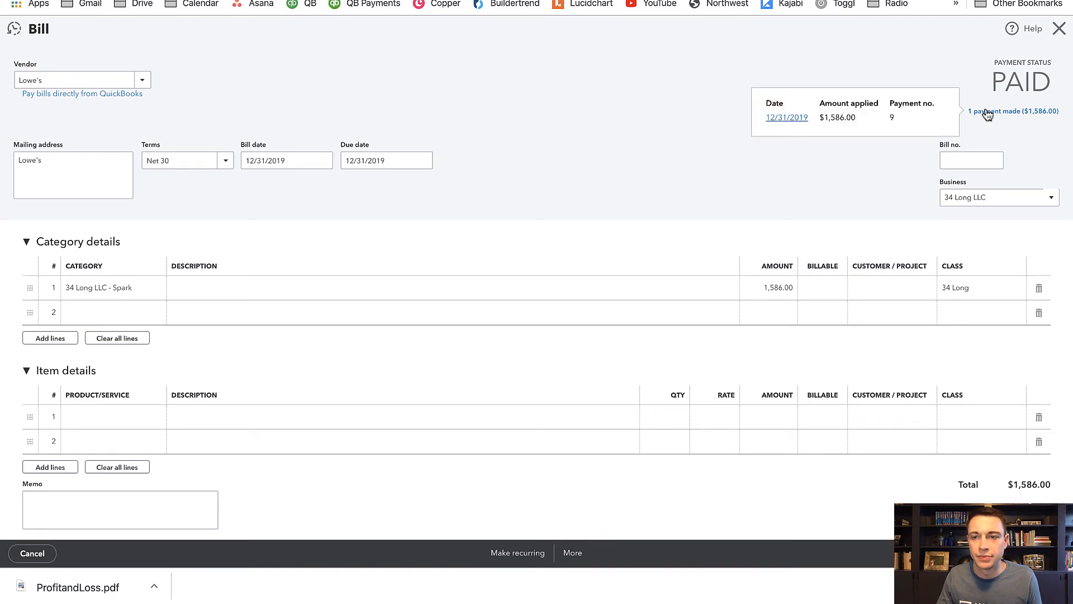
left_click(778, 119)
left_click(606, 552)
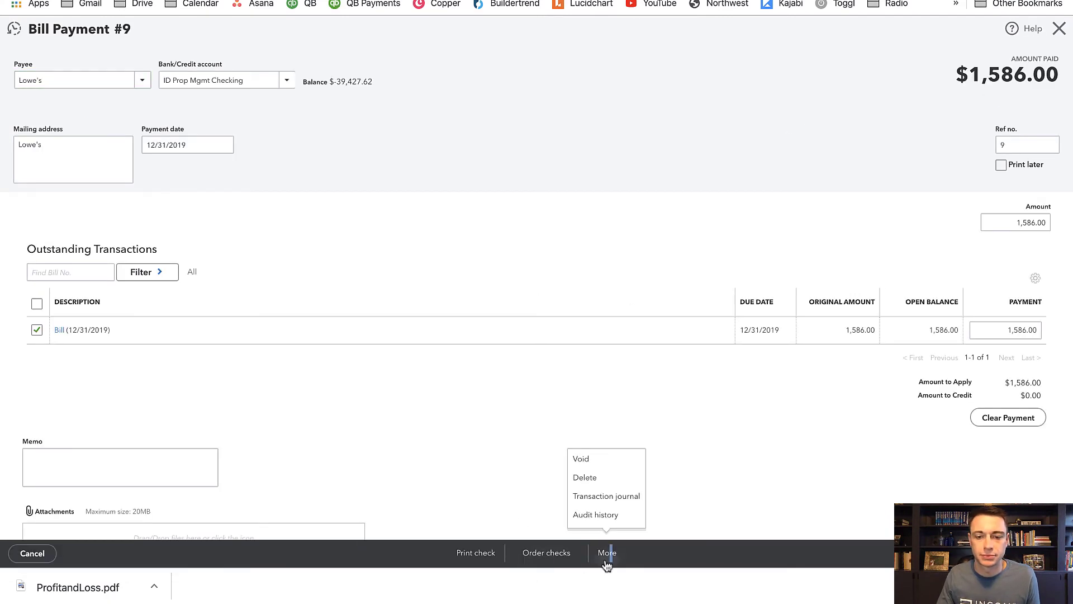
left_click(598, 484)
left_click(645, 320)
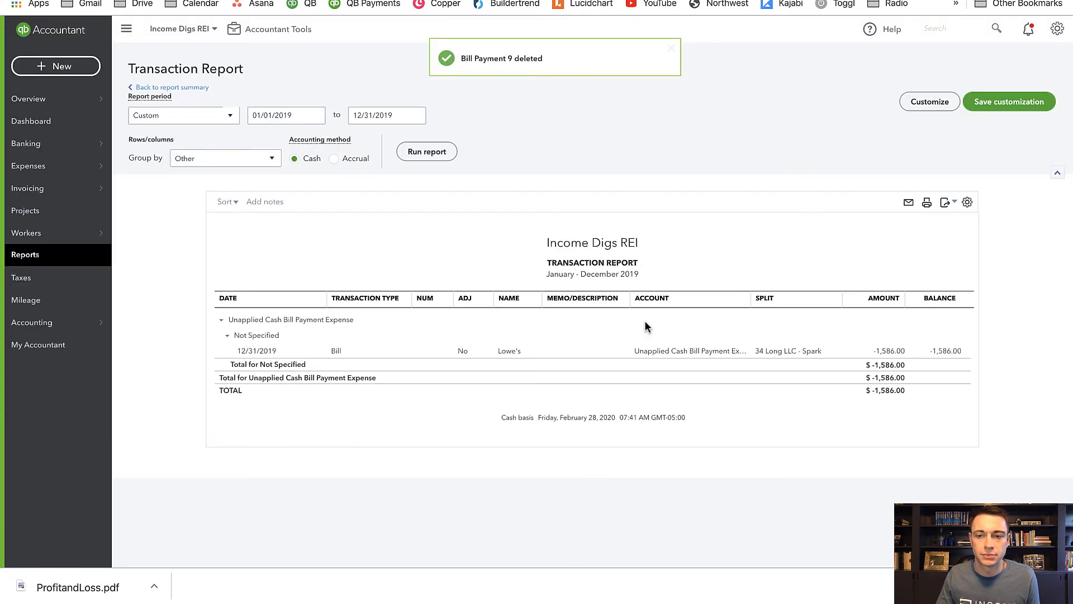
- Reopen the Lowe's bill and record a full payment of 1,586.00 from ID Prop Mgmt Checking dated 12/31/2019
left_click(677, 371)
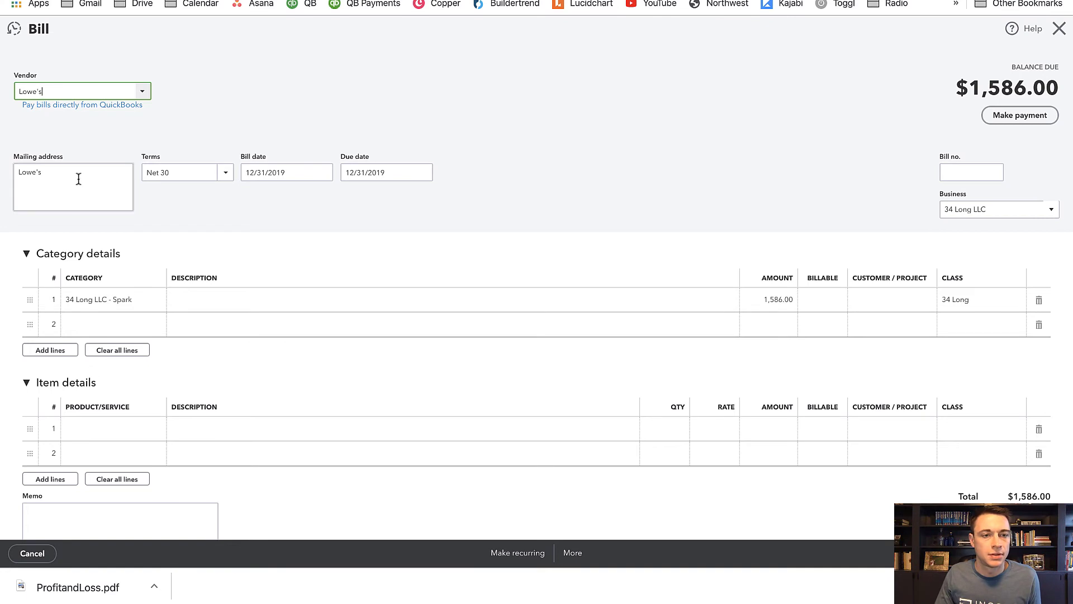
scroll(717, 372, "down", 1)
scroll(715, 372, "up", 1)
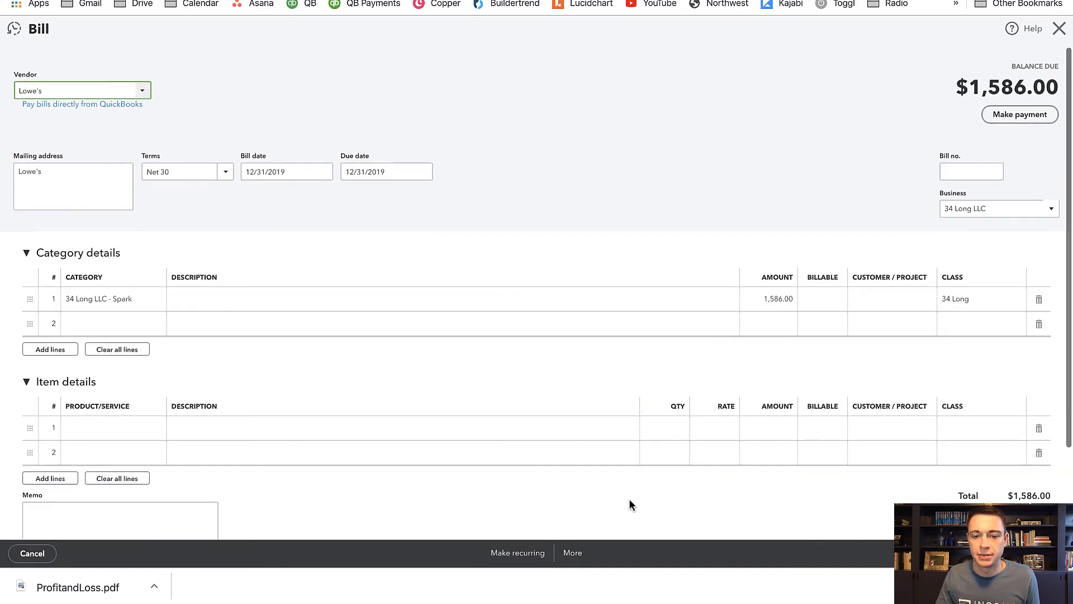
left_click(1020, 115)
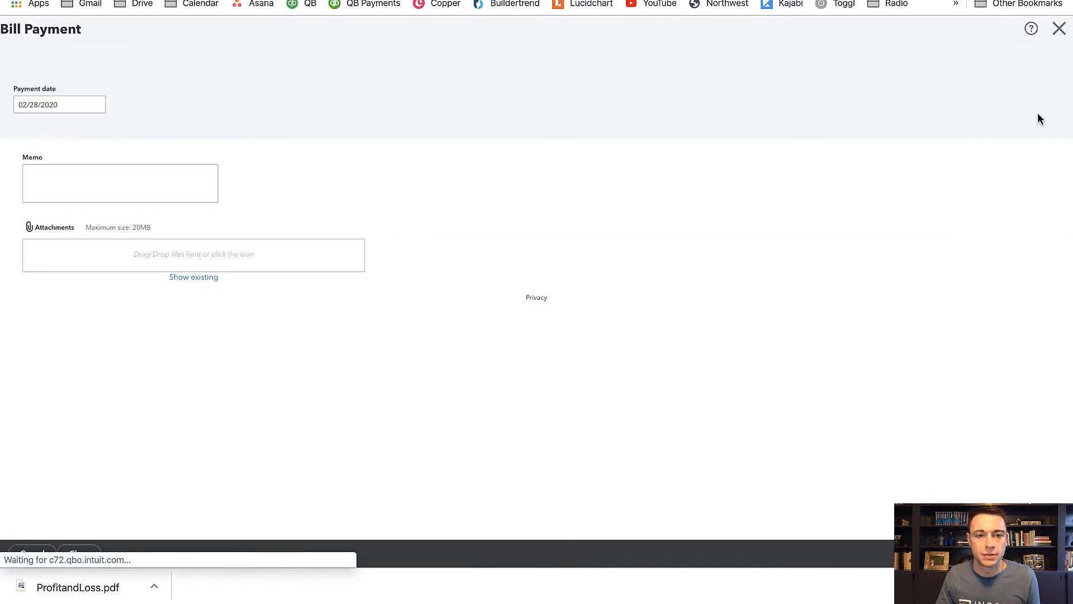
left_click(1013, 553)
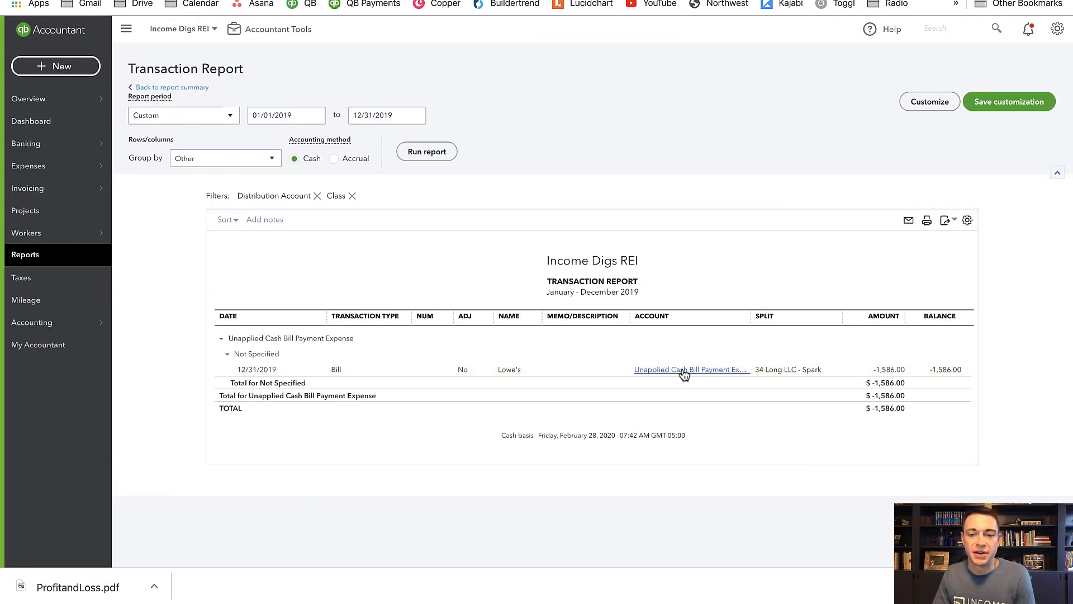
- Open the payment linked to the Lowe's bill from the transaction report and delete it, accepting the linked-transaction change
left_click(684, 372)
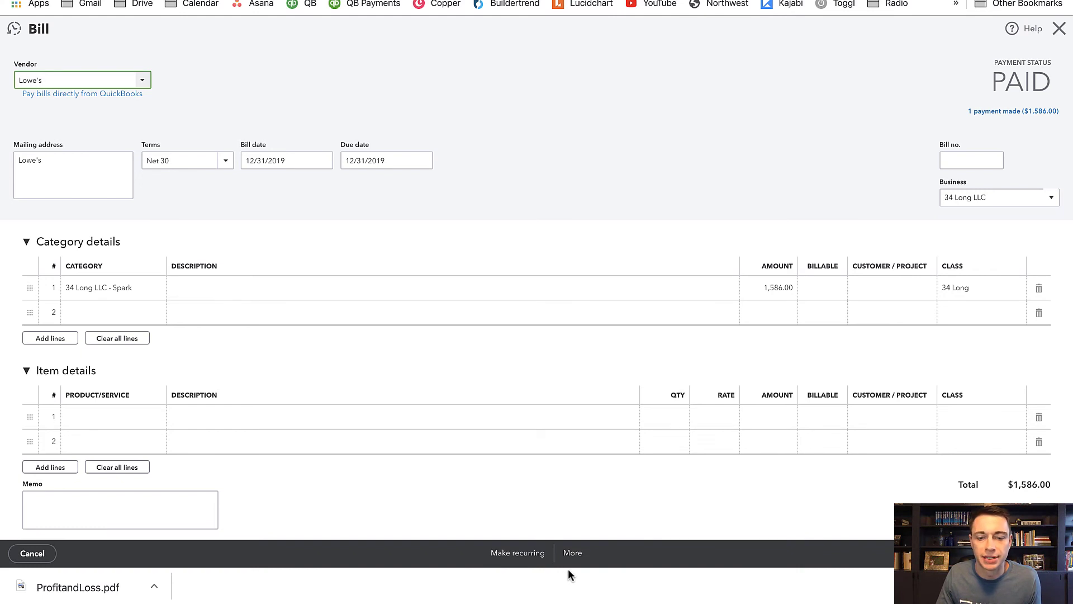
left_click(990, 113)
left_click(782, 119)
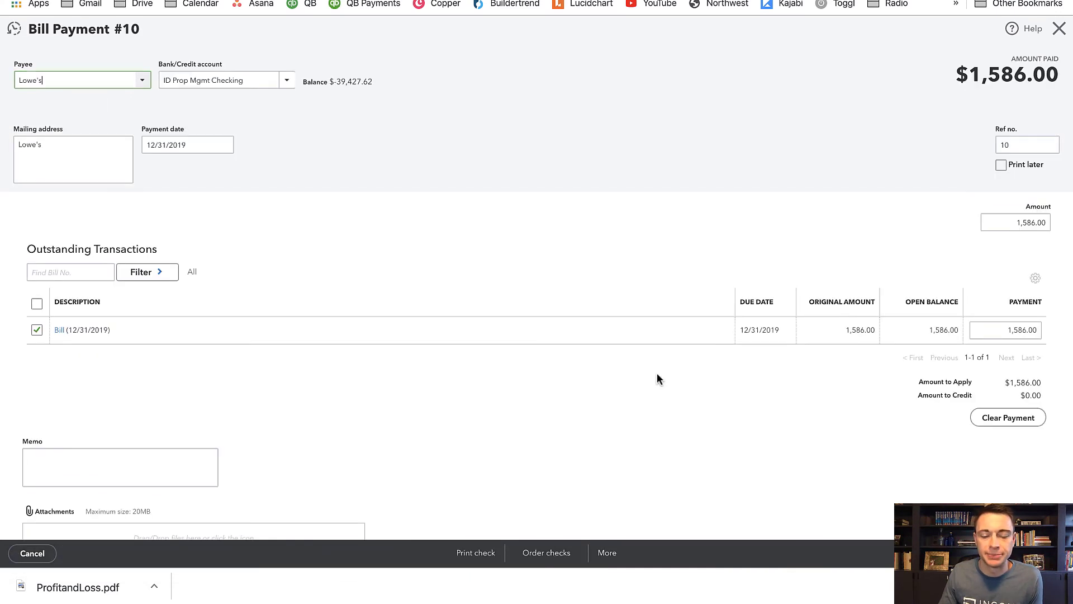
left_click(606, 554)
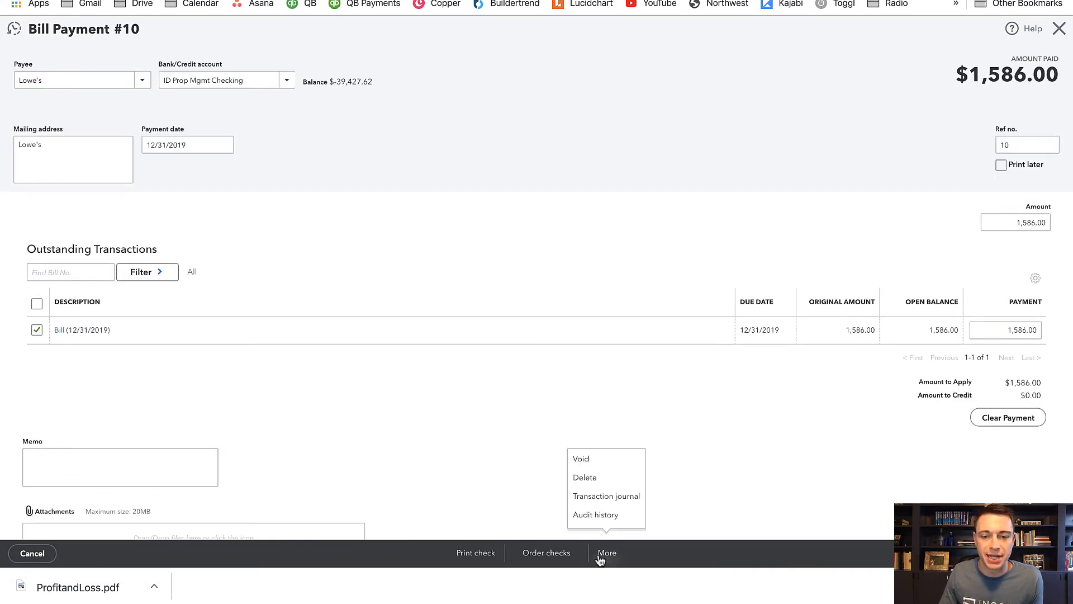
left_click(589, 475)
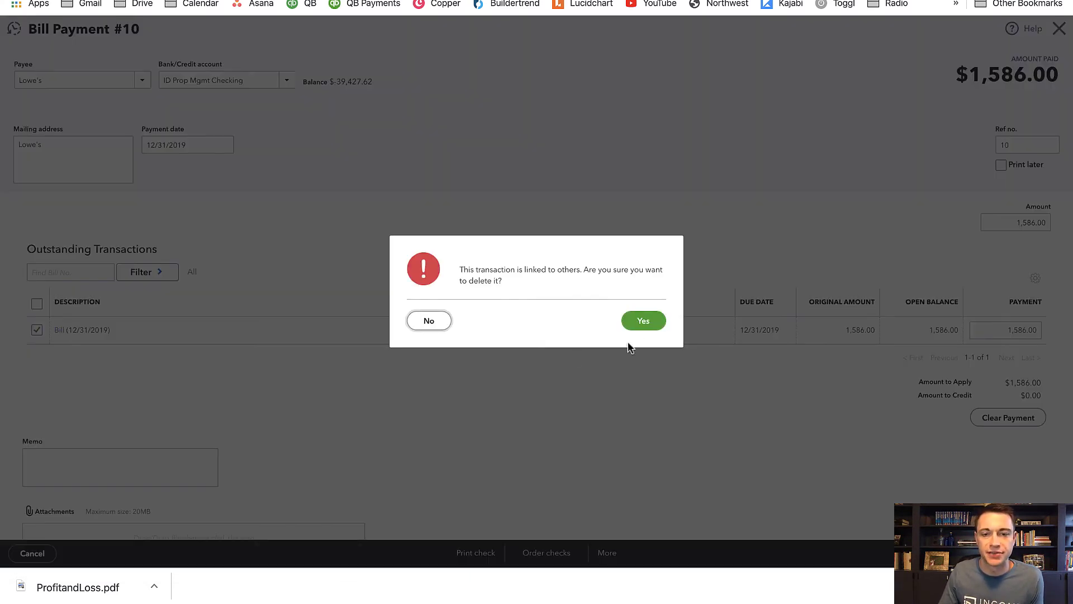
left_click(646, 320)
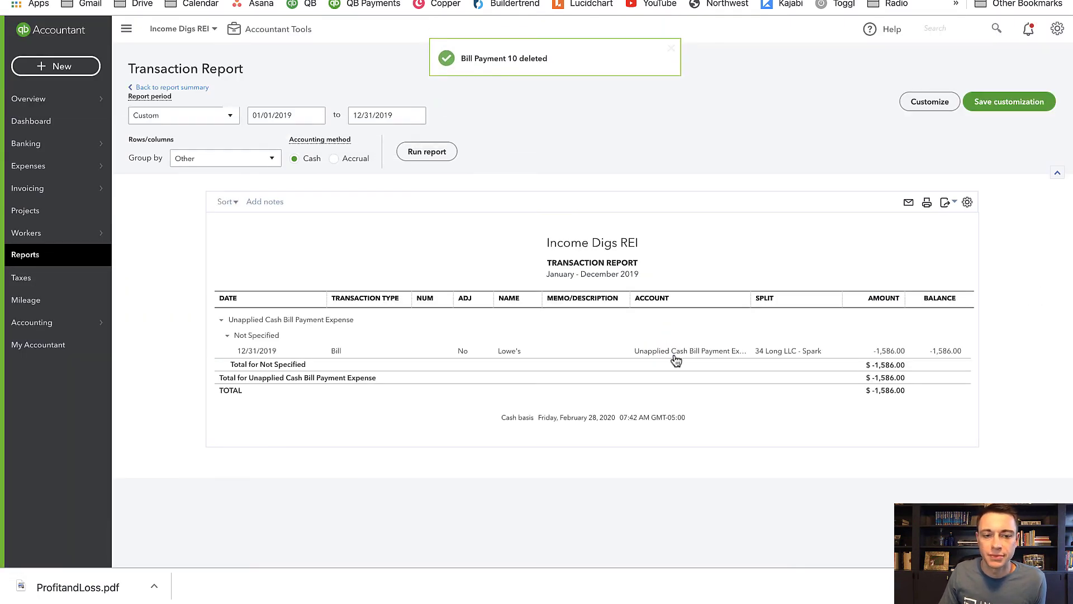
- Open the unpaid Lowe's bill from the transaction report and delete the bill itself
left_click(680, 355)
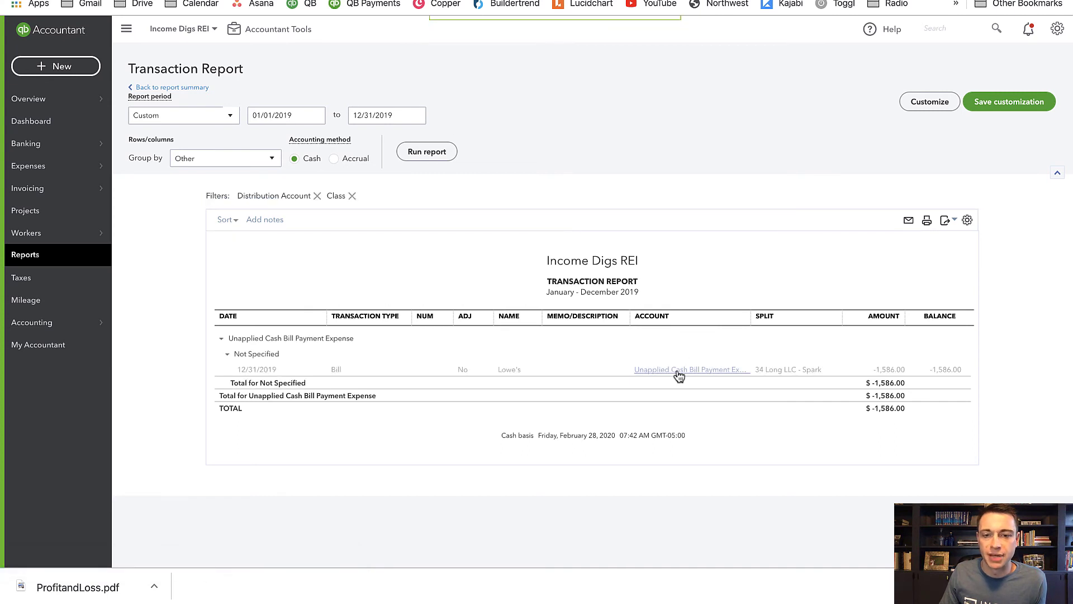
left_click(678, 372)
left_click(561, 557)
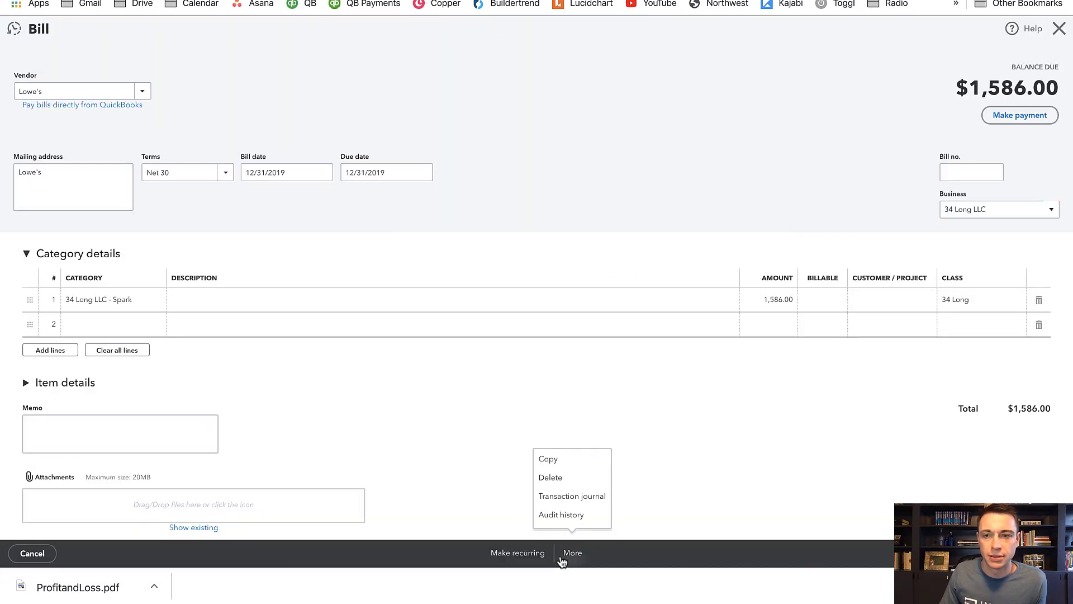
left_click(561, 477)
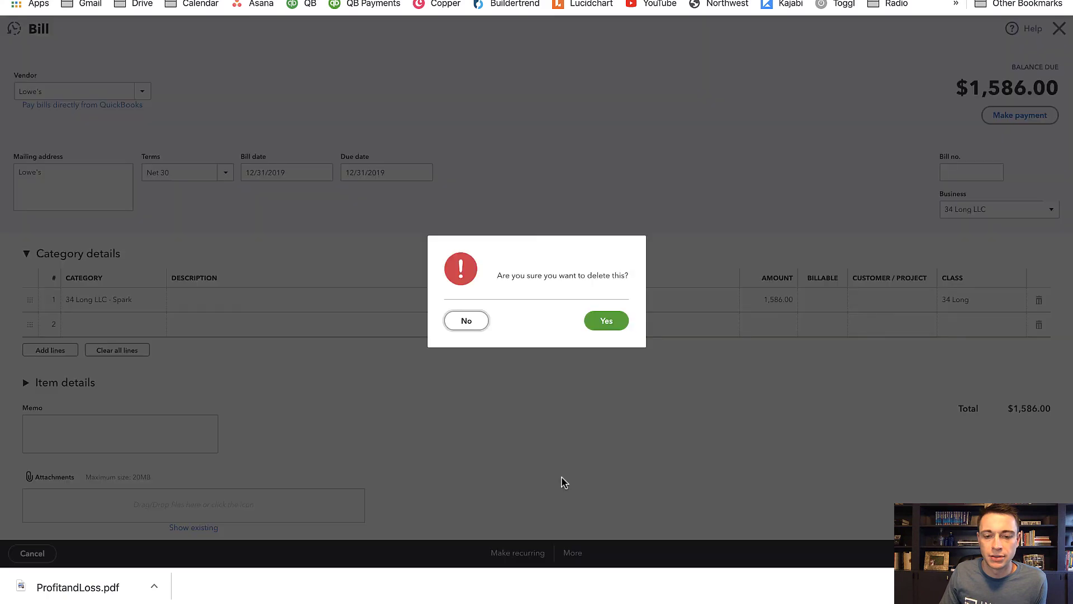
left_click(606, 321)
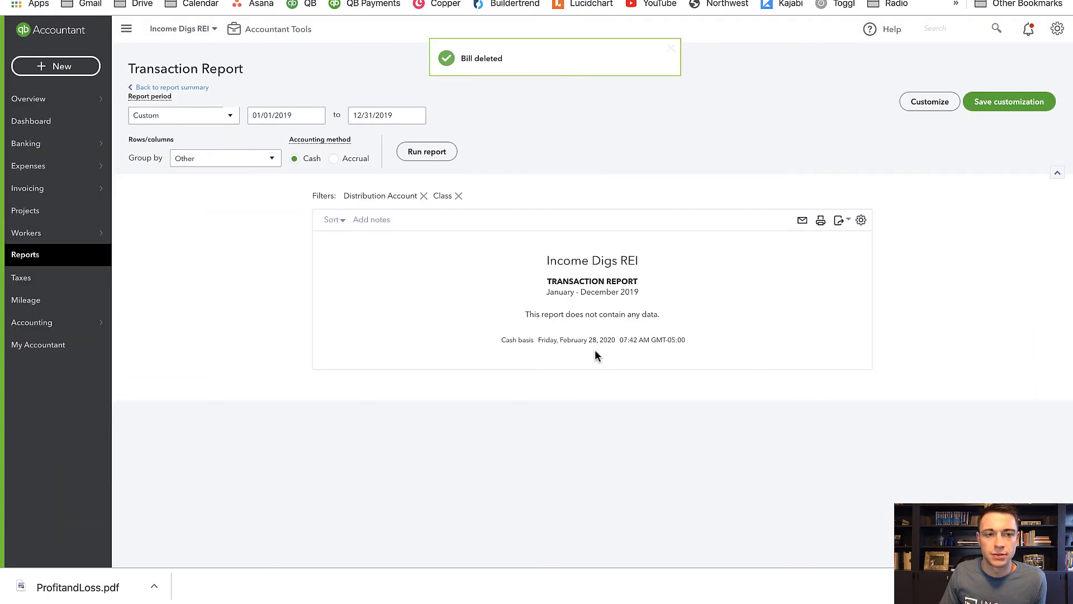
- Start a new bill with Lowe's as the vendor
left_click(56, 66)
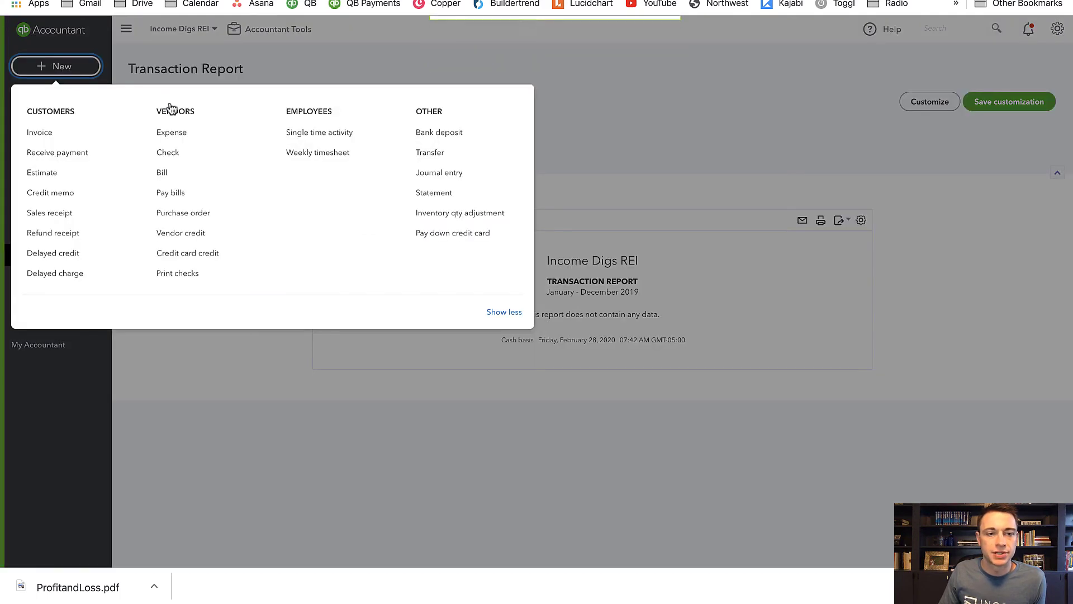
left_click(182, 180)
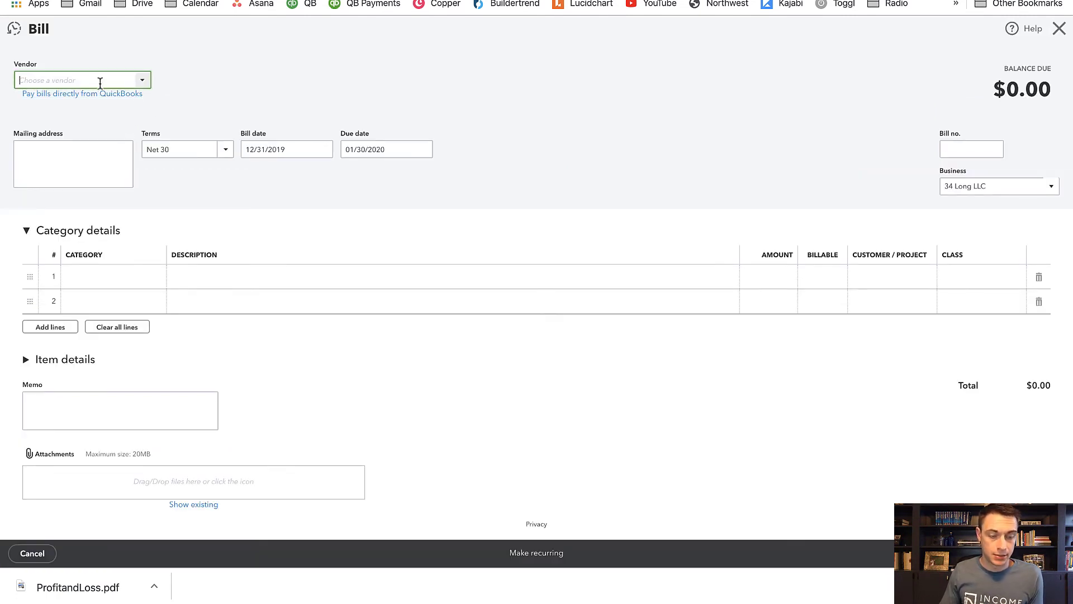
type("Lowes")
left_click(93, 119)
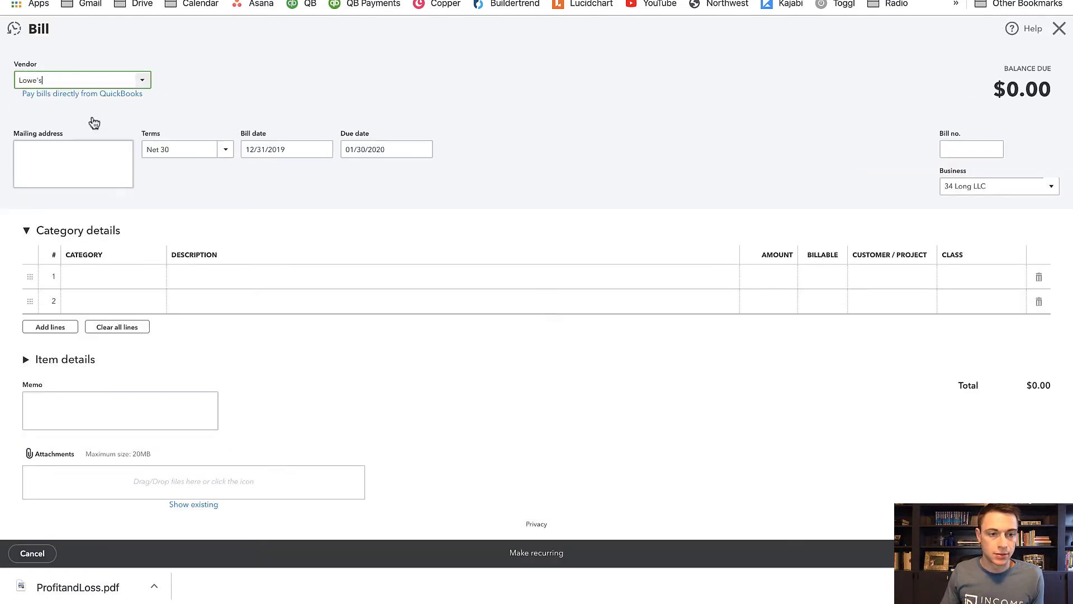
- Fill the bill's first category line with Repairs, amount 1586 and class 34 Long, keep the 12/31/2019 bill date, and save
left_click(113, 277)
type("re")
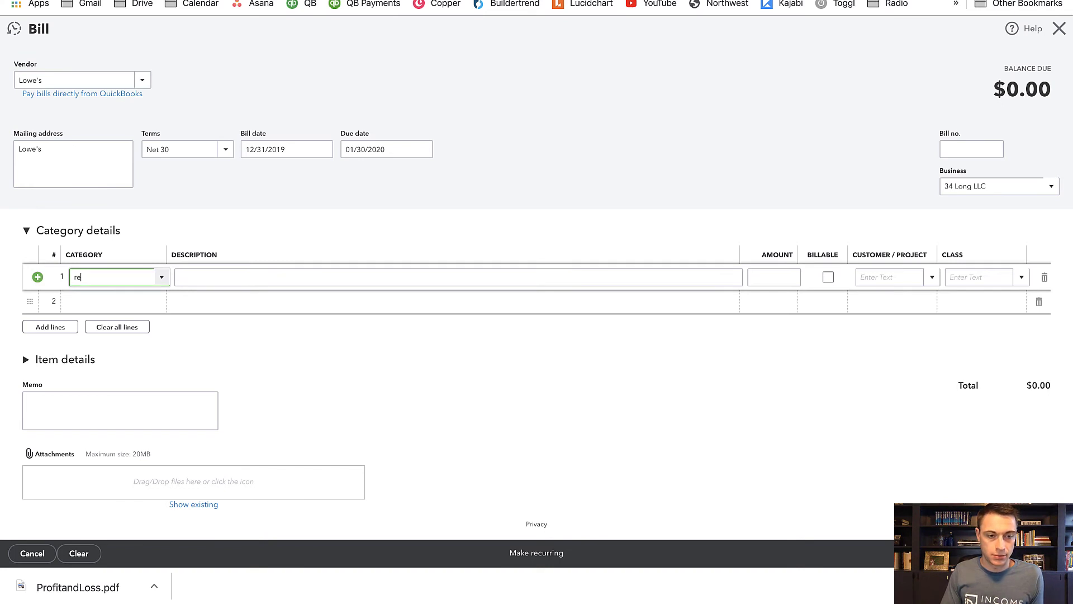
type("pai")
key("Tab")
left_click(780, 279)
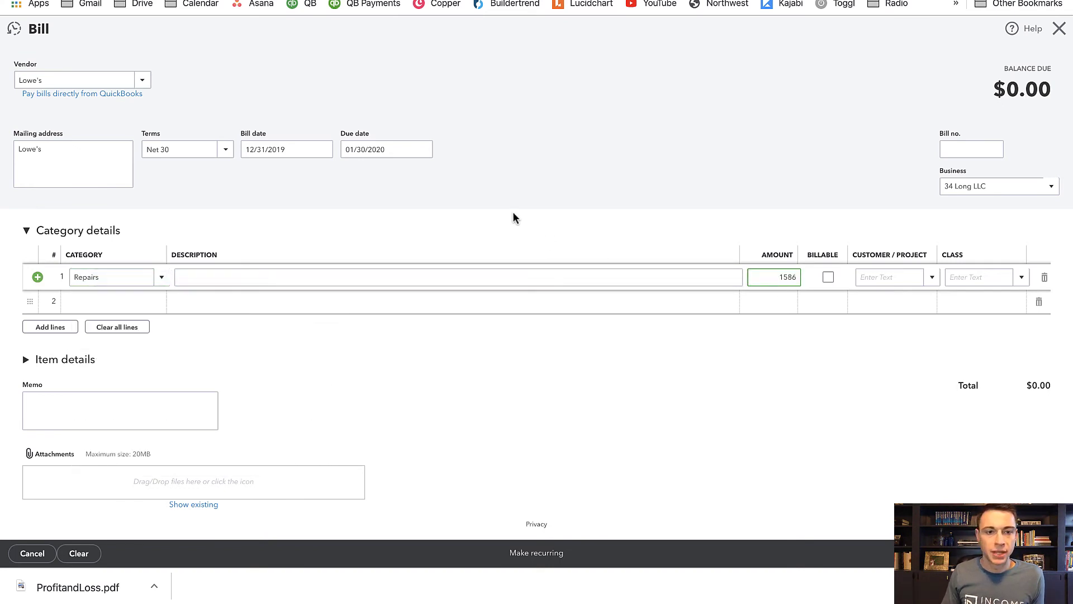
left_click(289, 150)
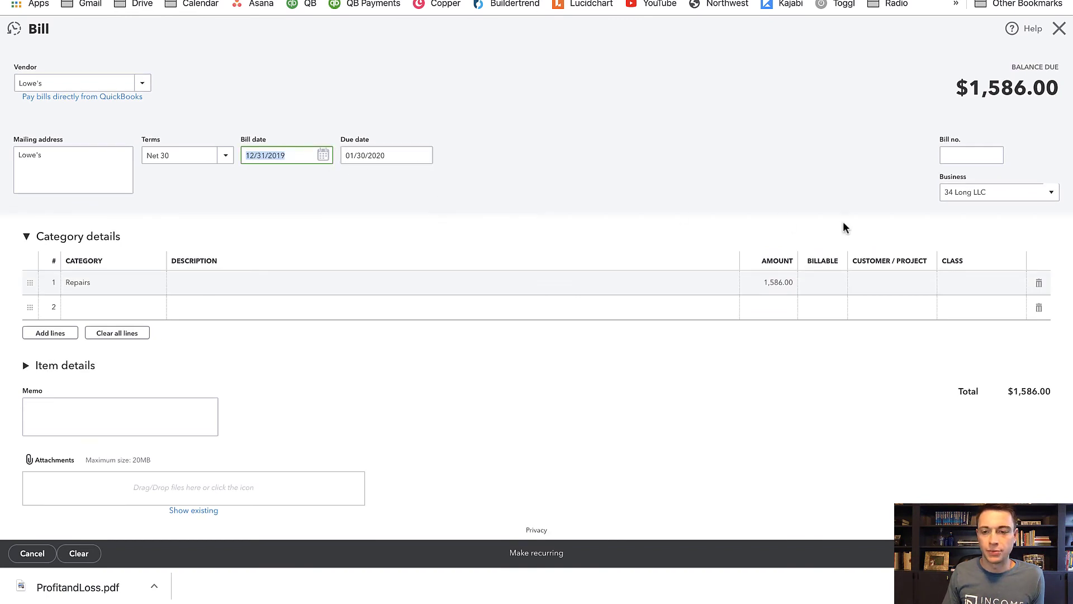
left_click(979, 284)
type("34 Long")
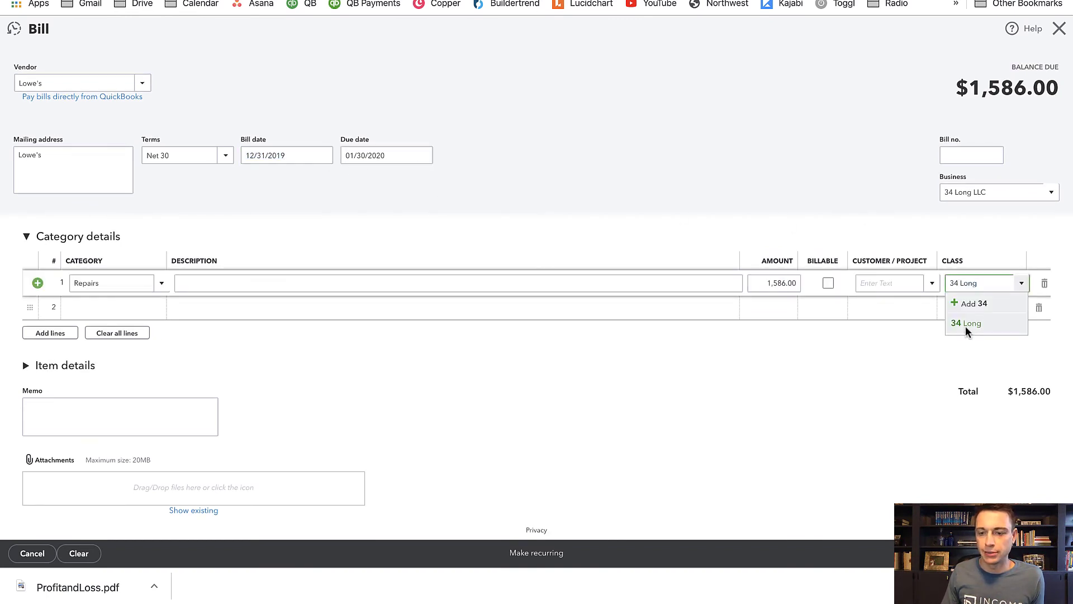
left_click(964, 324)
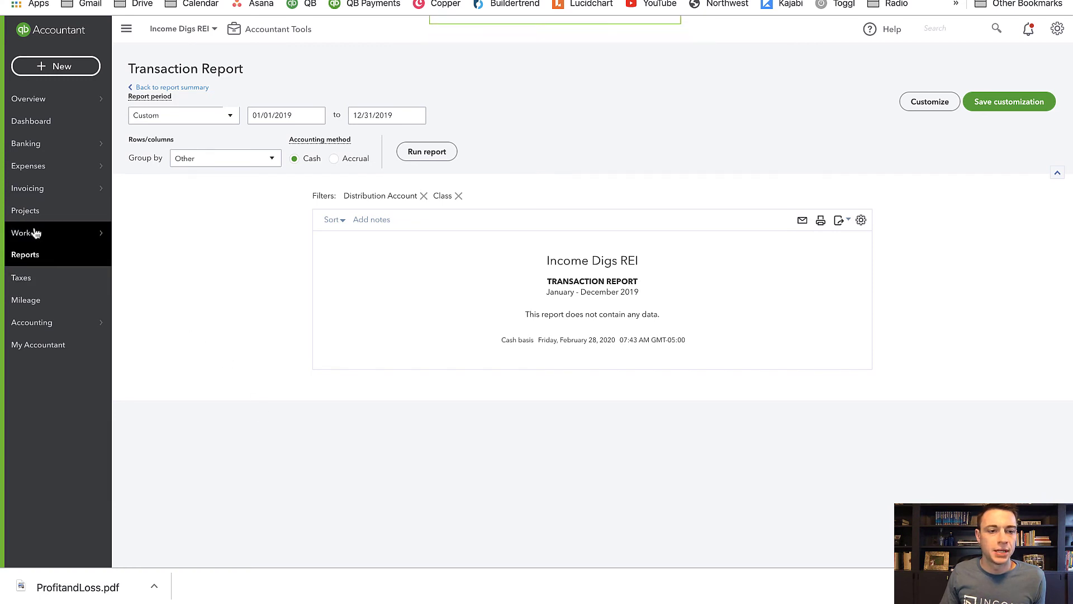
- From the vendor list, pay the new Lowe's bill in full from ID Prop Mgmt Checking dated 12/31/2019 and save the payment
mouse_move(34, 167)
left_click(162, 184)
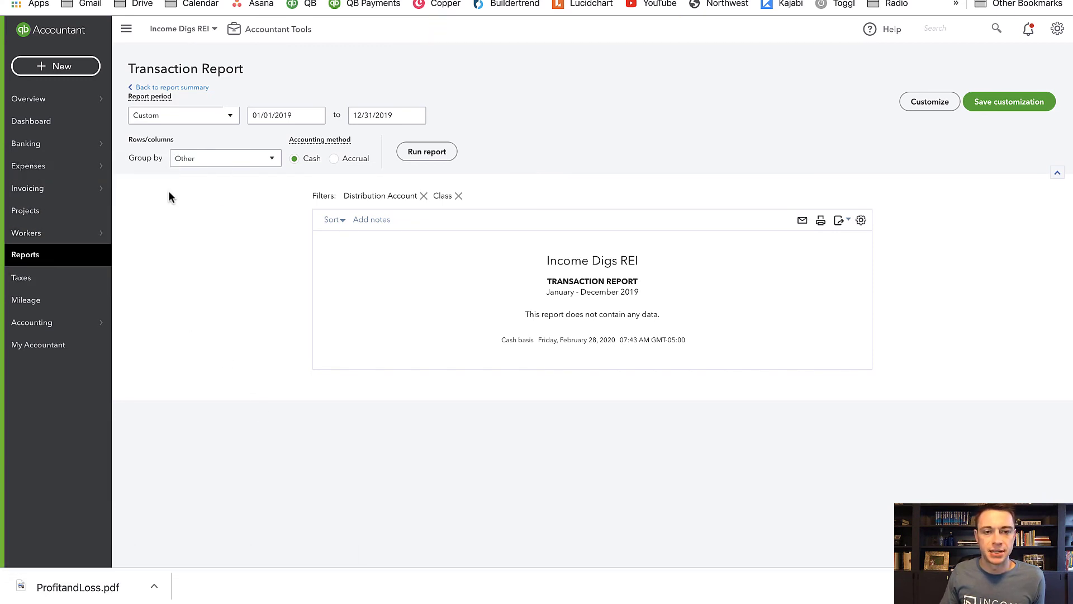
left_click(66, 168)
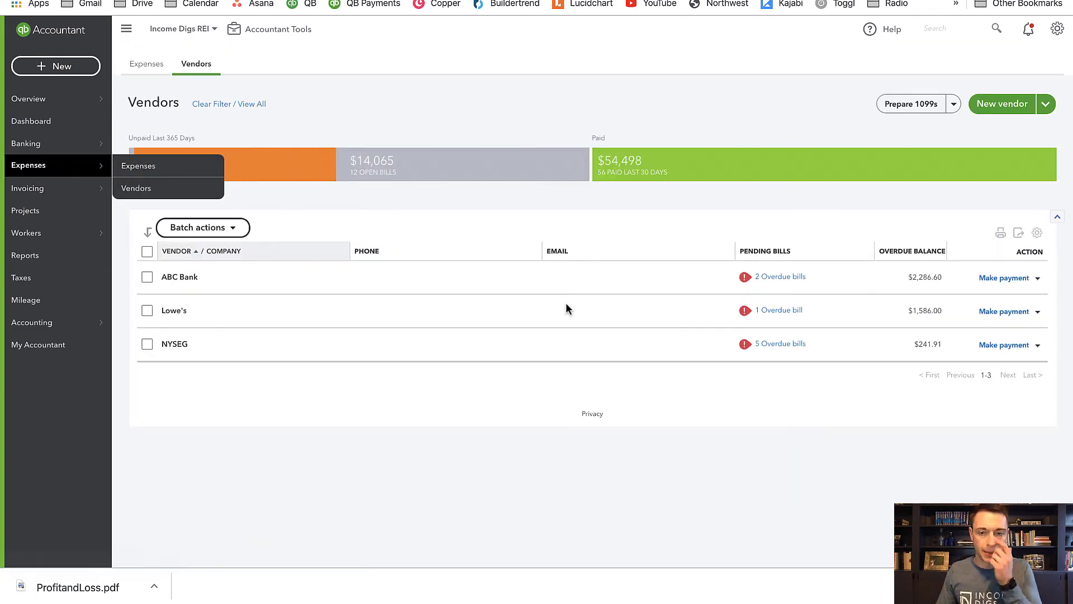
left_click(1020, 315)
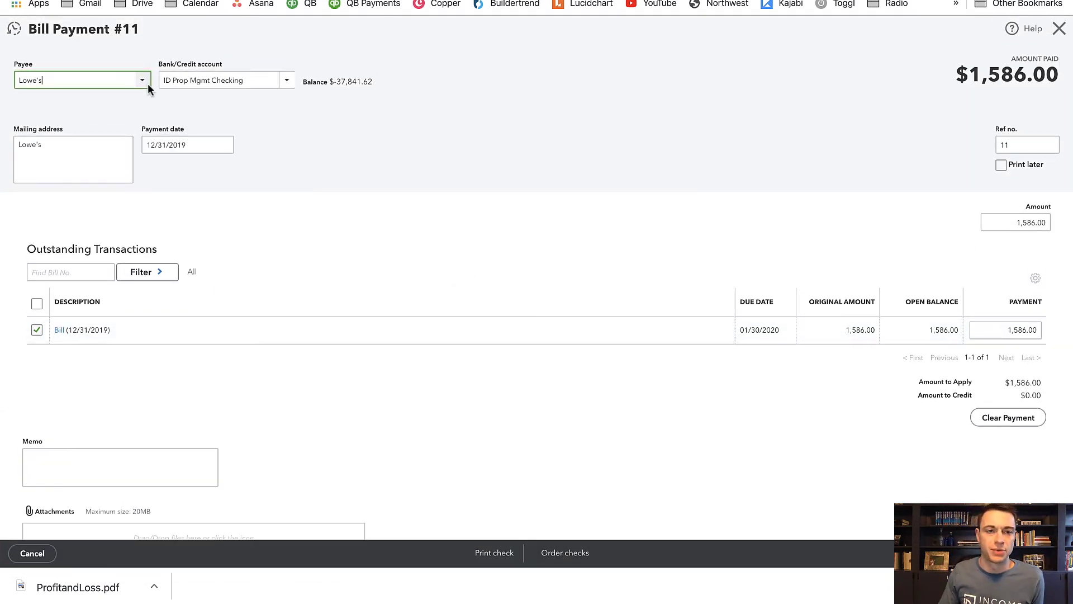
left_click(1006, 553)
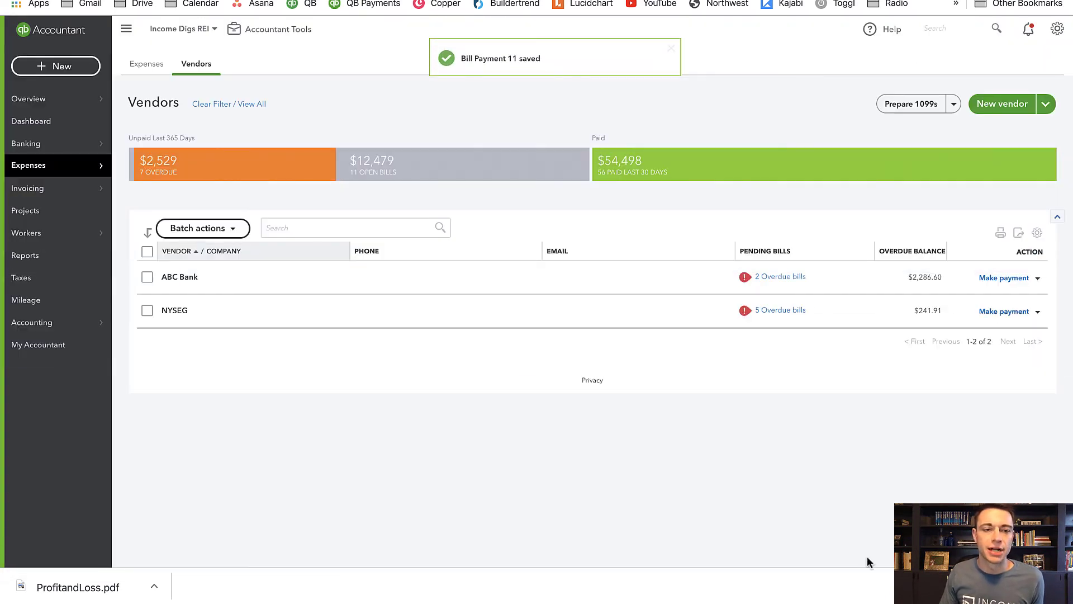
- Run the custom Profit and Loss - Last Year report on cash basis and examine it for remaining unapplied cash entries
left_click(53, 258)
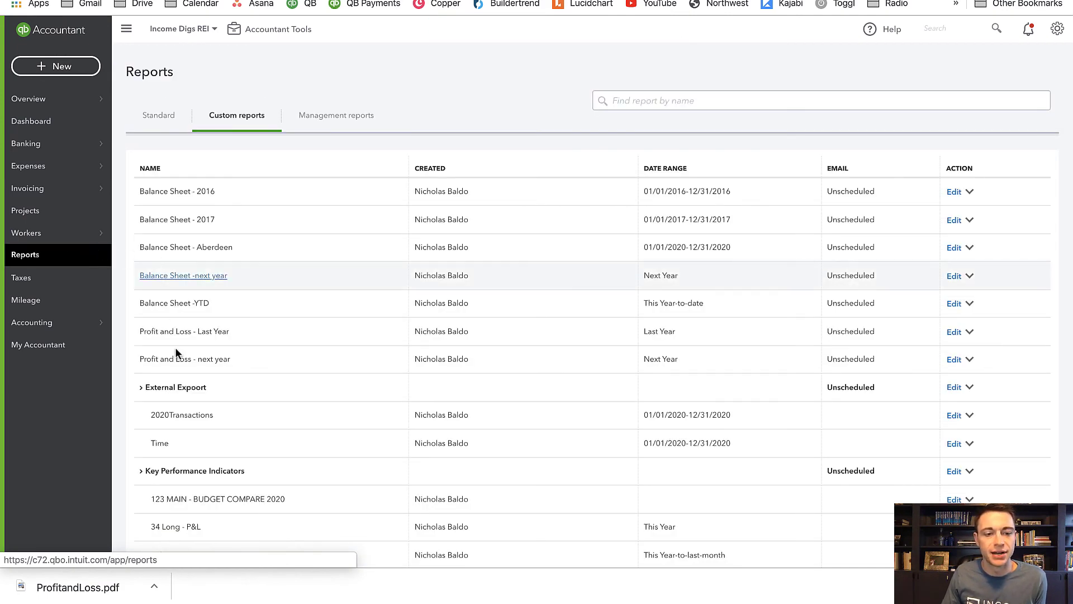
left_click(179, 334)
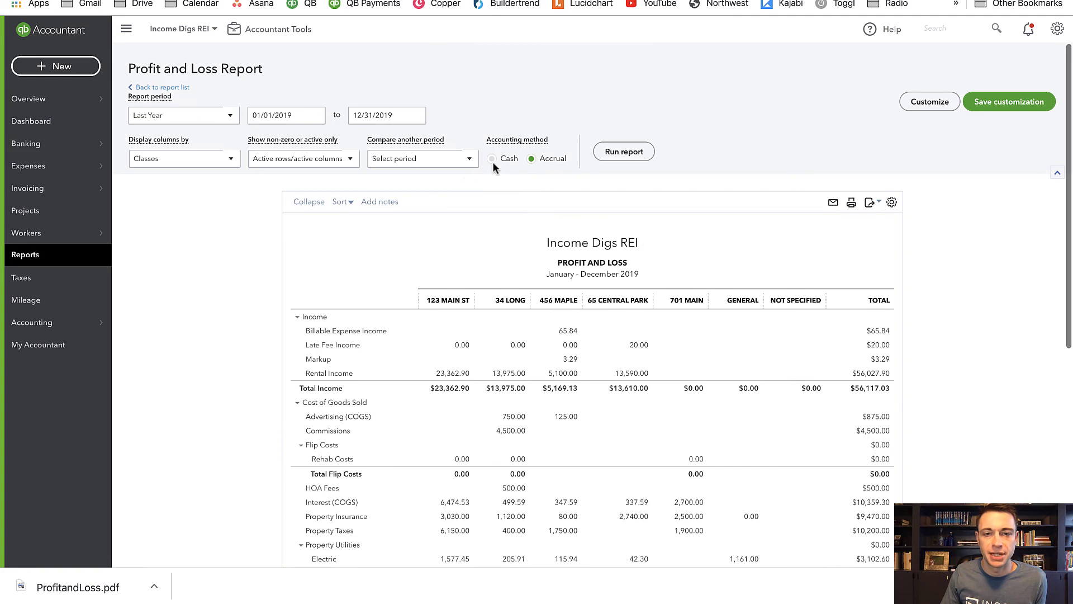
left_click(492, 159)
left_click(624, 152)
scroll(925, 427, "down", 3)
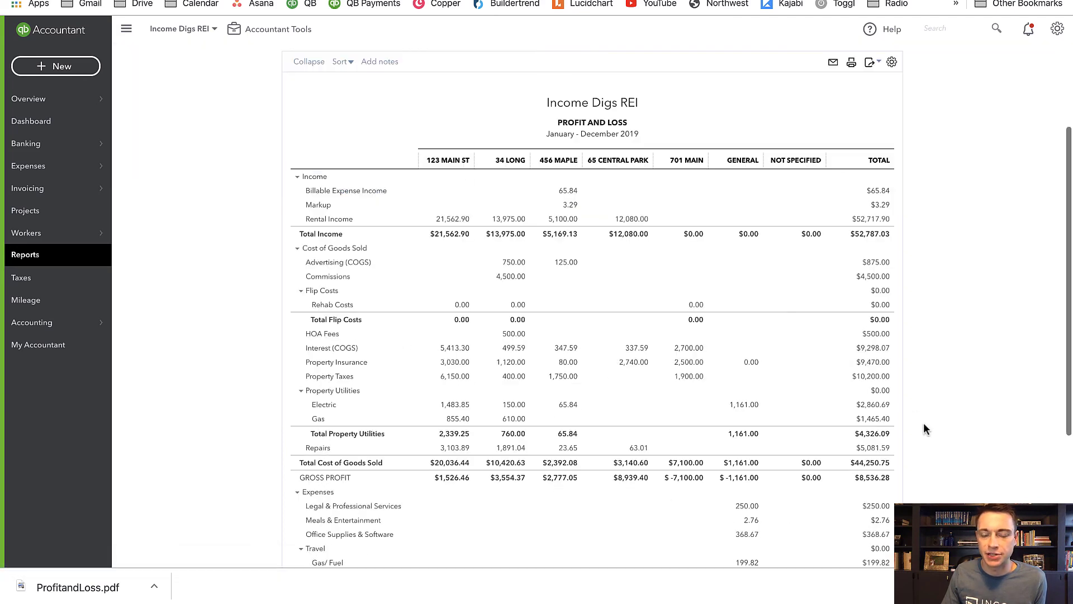
scroll(917, 429, "down", 4)
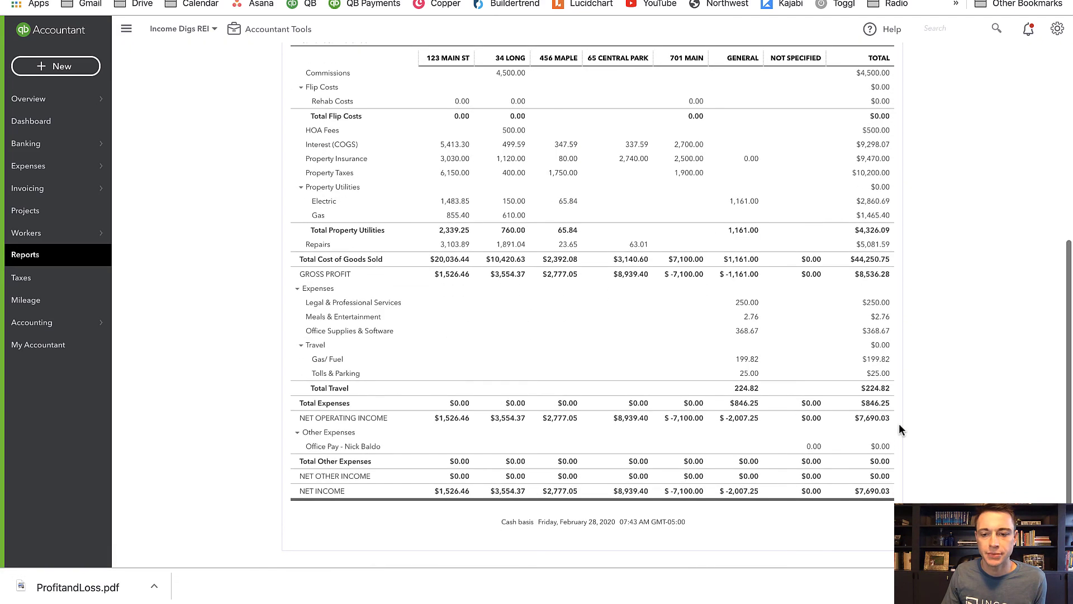
scroll(897, 424, "up", 6)
scroll(894, 424, "down", 2)
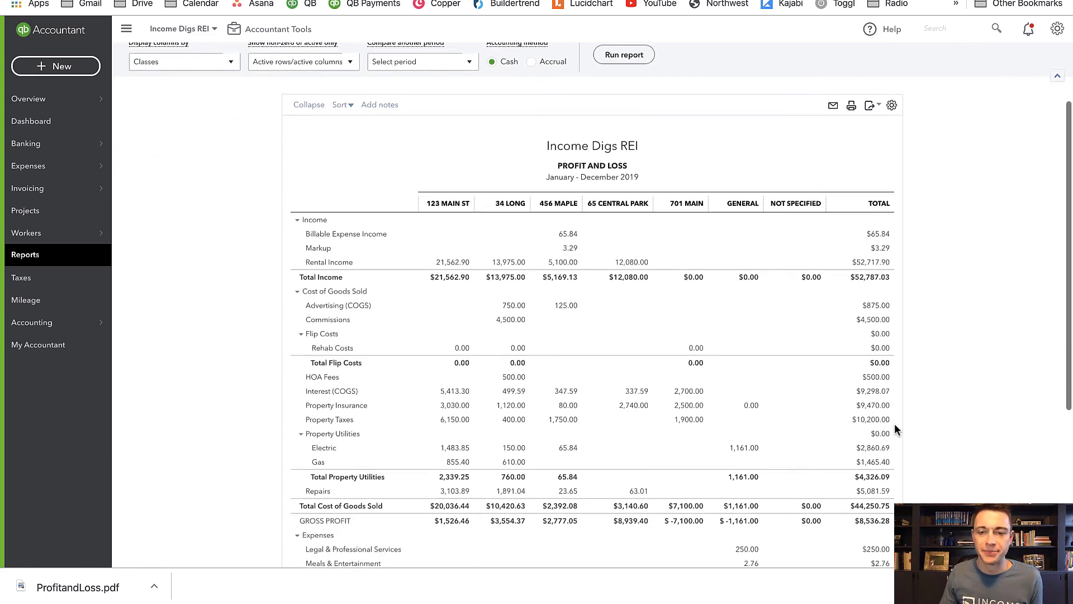
scroll(894, 429, "down", 1)
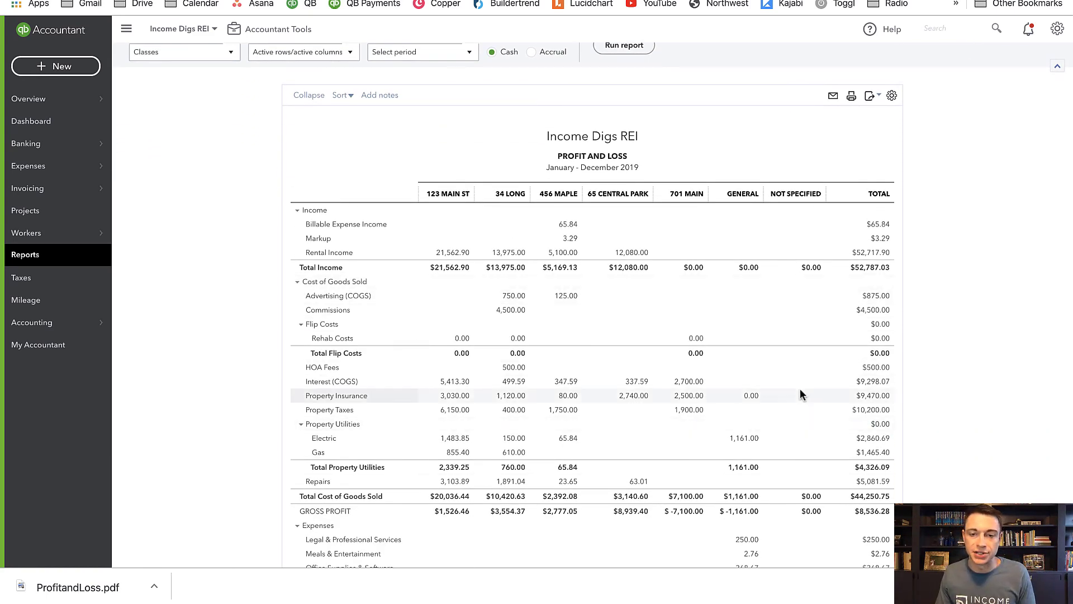
scroll(780, 435, "down", 2)
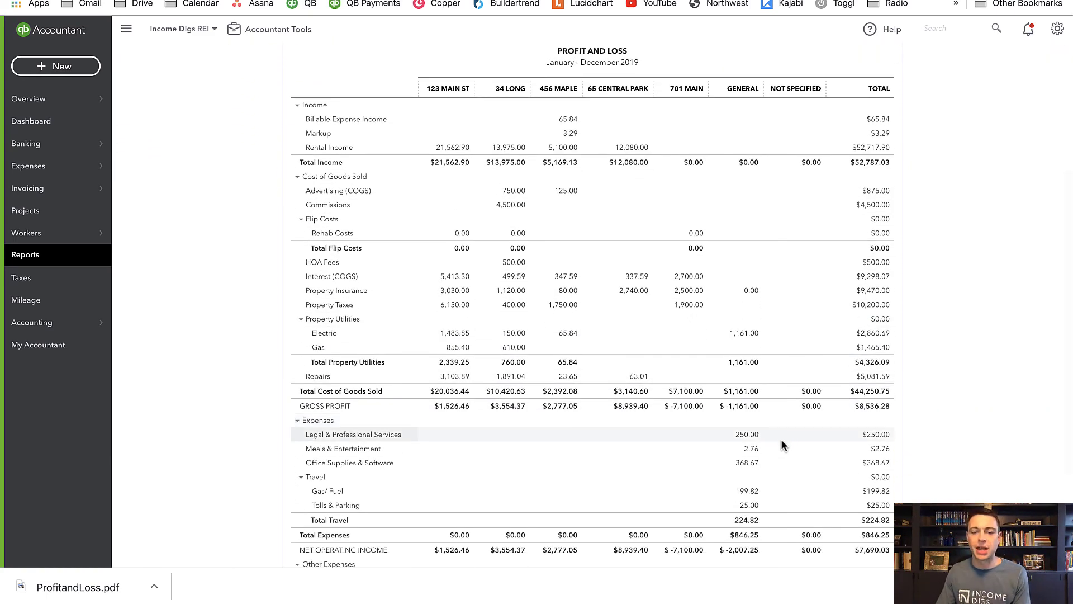